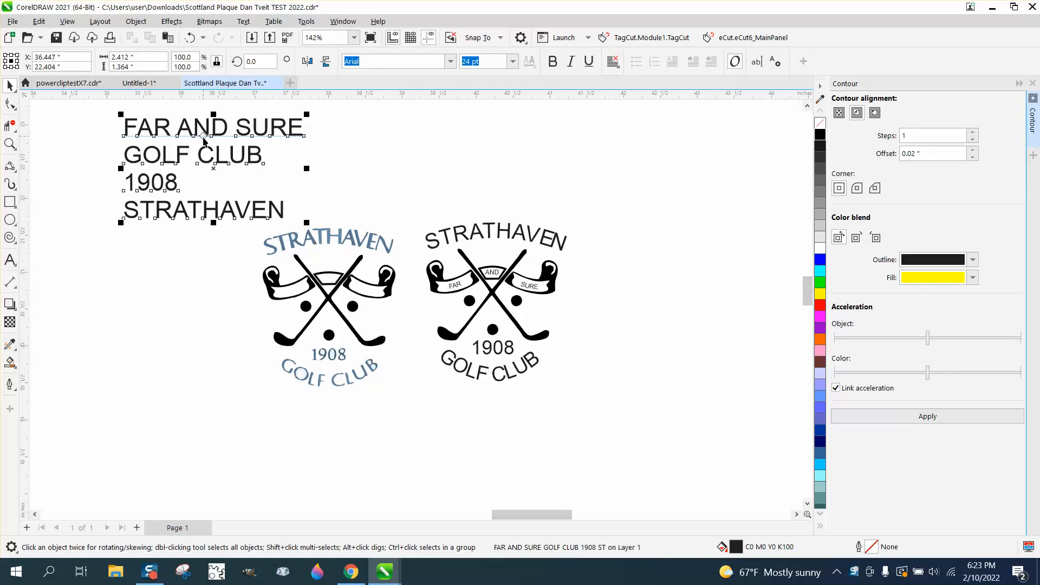
Step: Break the text block's FAR AND SURE line apart into single words and move FAR, AND and SURE above the right emblem
click(204, 141)
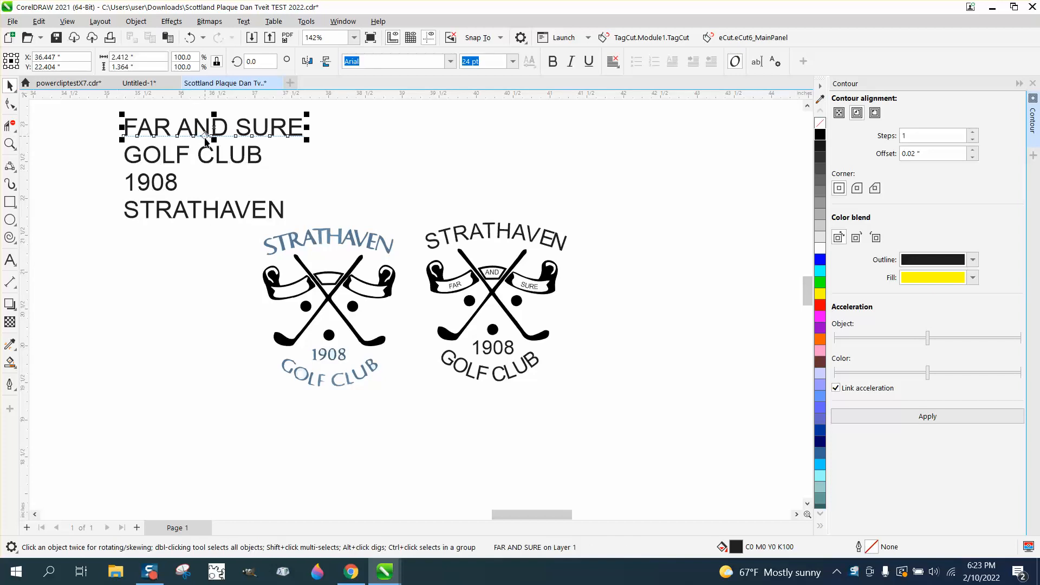
key(ctrl+k)
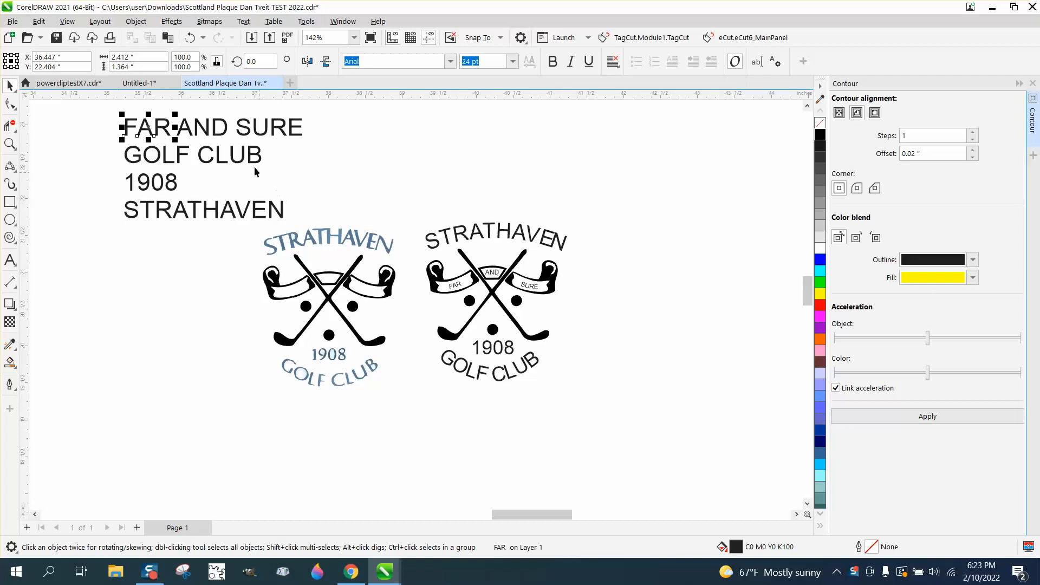
drag(153, 133, 417, 193)
drag(230, 135, 473, 180)
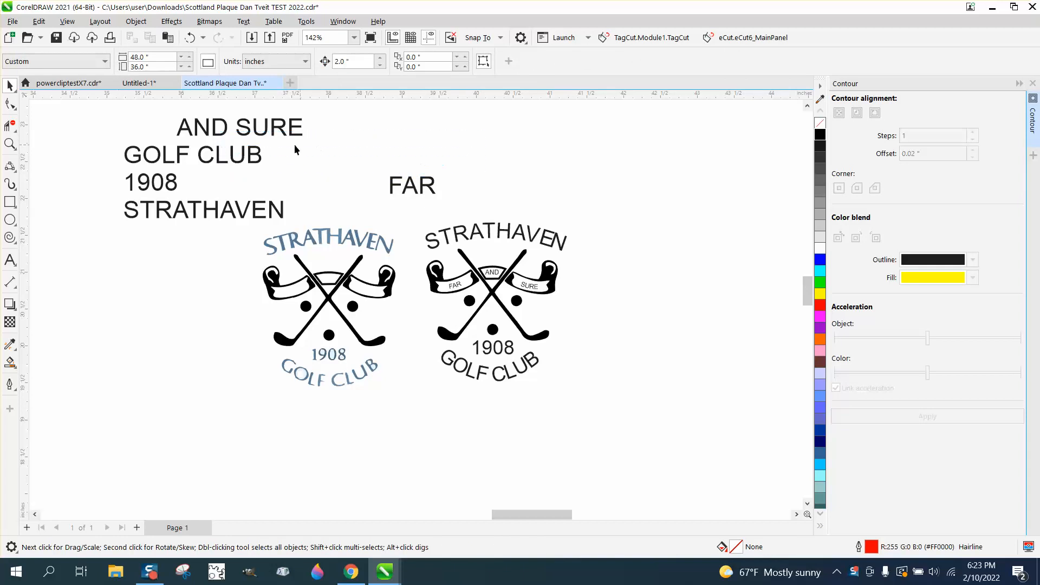
drag(224, 140, 491, 191)
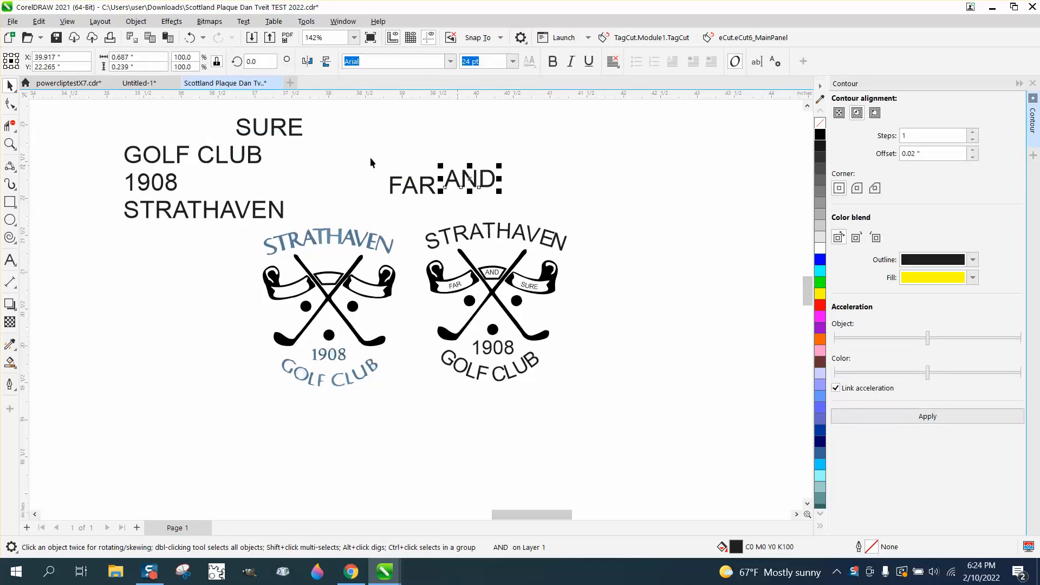
drag(292, 137, 560, 192)
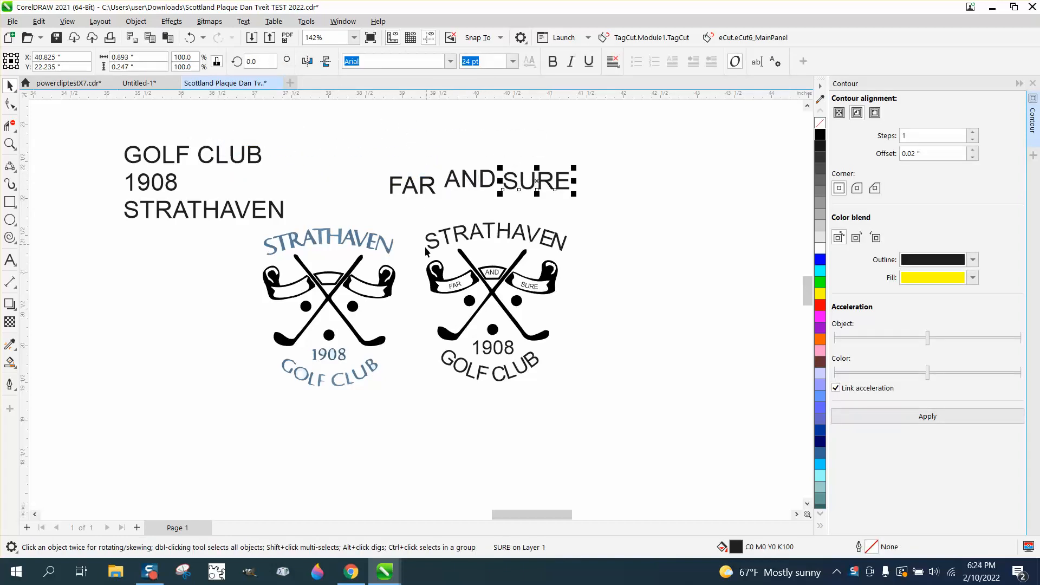
Step: Move the GOLF CLUB, 1908 and STRATHAVEN lines below and left of the left emblem, and FAR, AND, SURE above that emblem
drag(106, 140, 305, 225)
drag(203, 185, 216, 407)
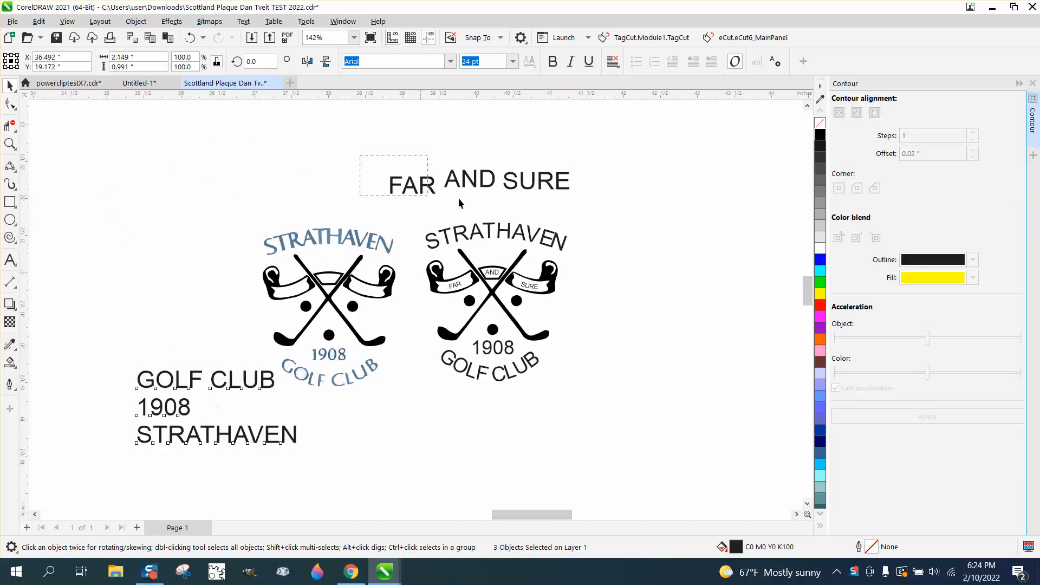
drag(602, 211, 603, 211)
drag(470, 189, 283, 198)
Step: Scale the words FAR, AND and SURE down together to about 9 pt
click(10, 144)
drag(192, 166, 578, 440)
click(10, 85)
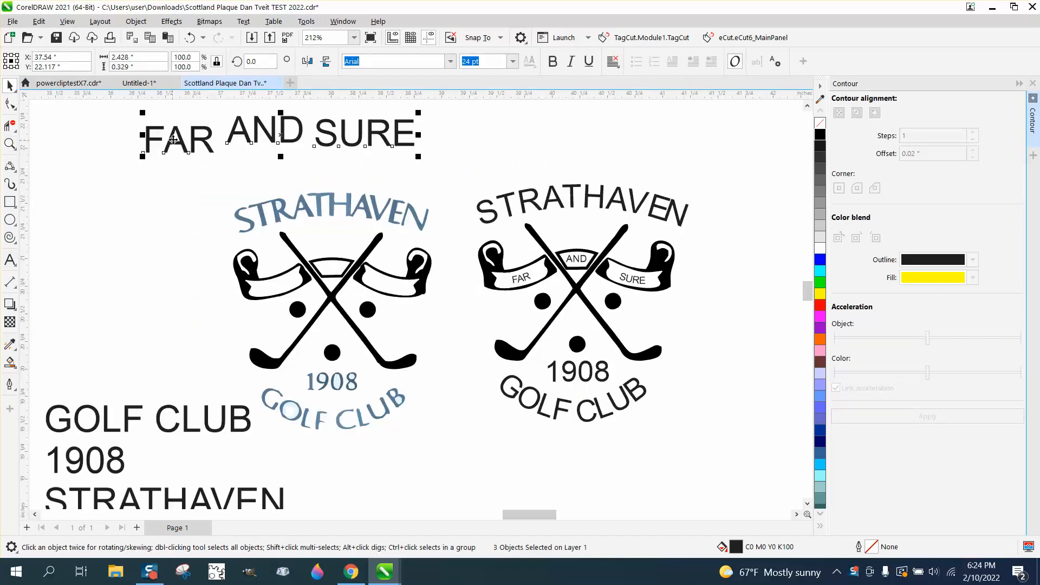
drag(419, 113, 280, 133)
click(347, 149)
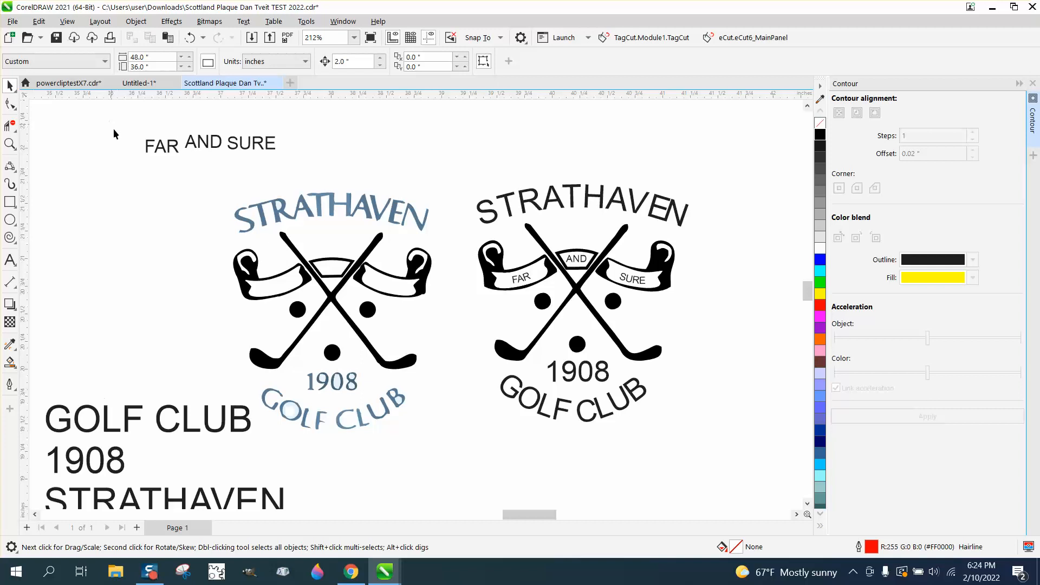
drag(113, 128, 270, 135)
click(295, 168)
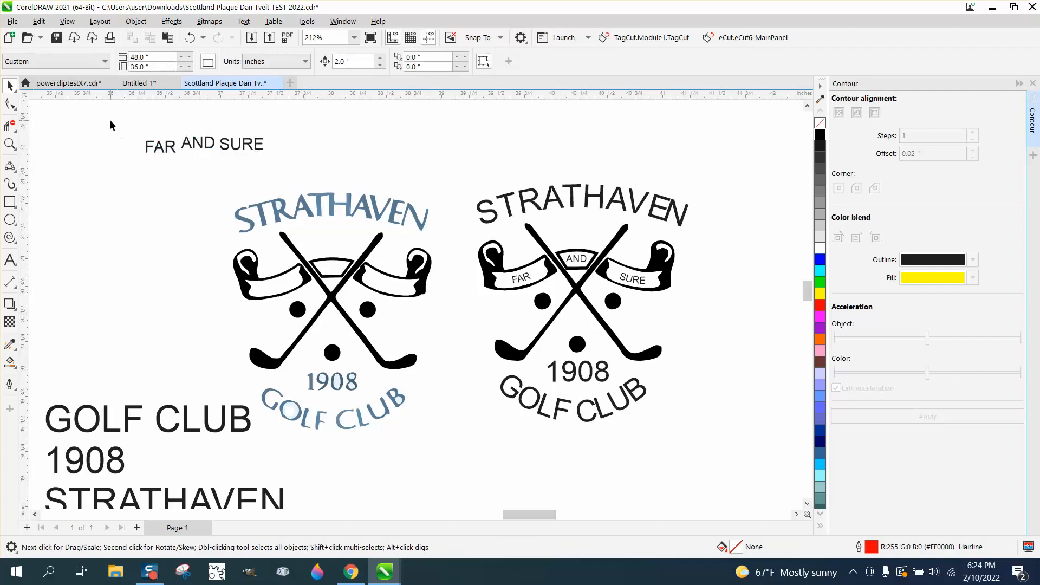
drag(110, 124, 251, 135)
click(293, 154)
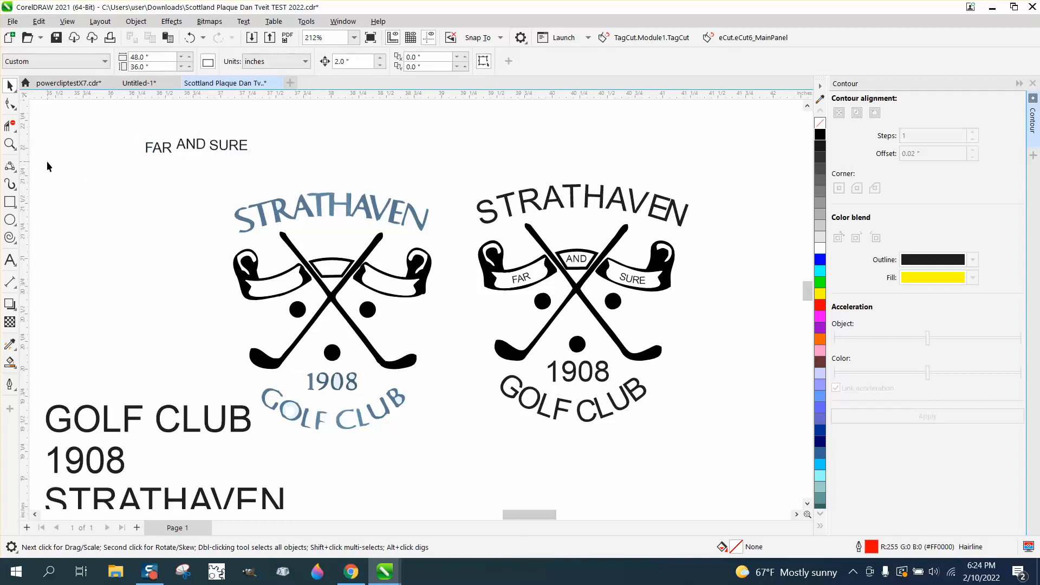
Step: Draw a 3-point curve about 0.49 by 0.12 inches inside the left emblem's right banner, following the banner's lower edge
click(10, 145)
drag(285, 239, 502, 349)
scroll(265, 295, down, 2)
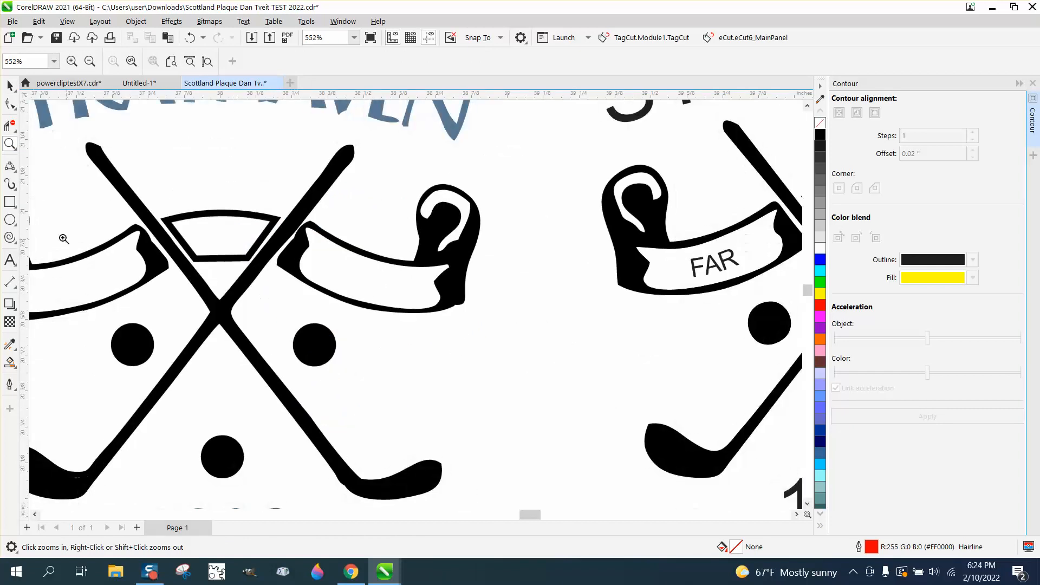
click(12, 168)
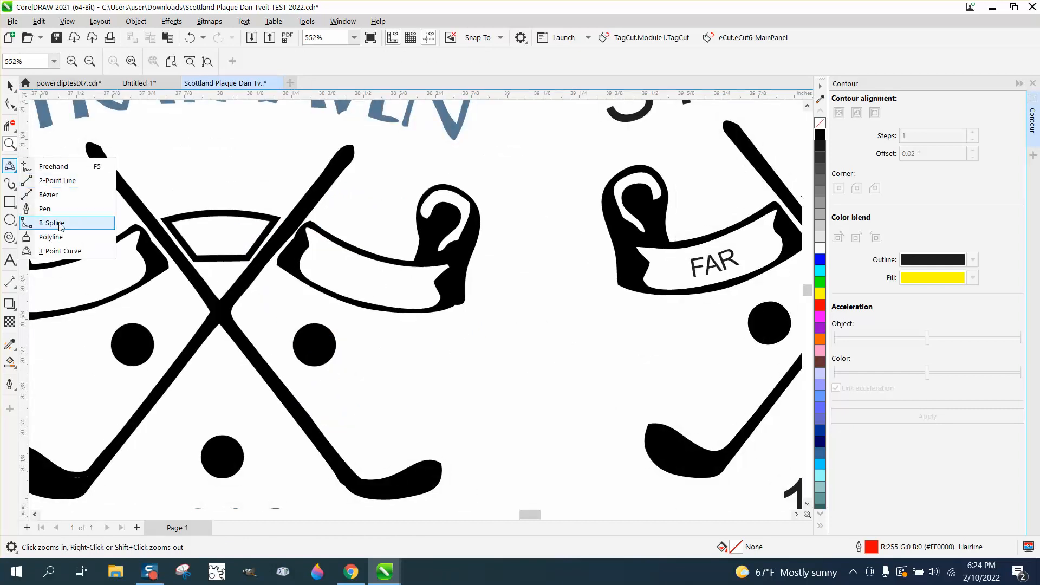
click(59, 251)
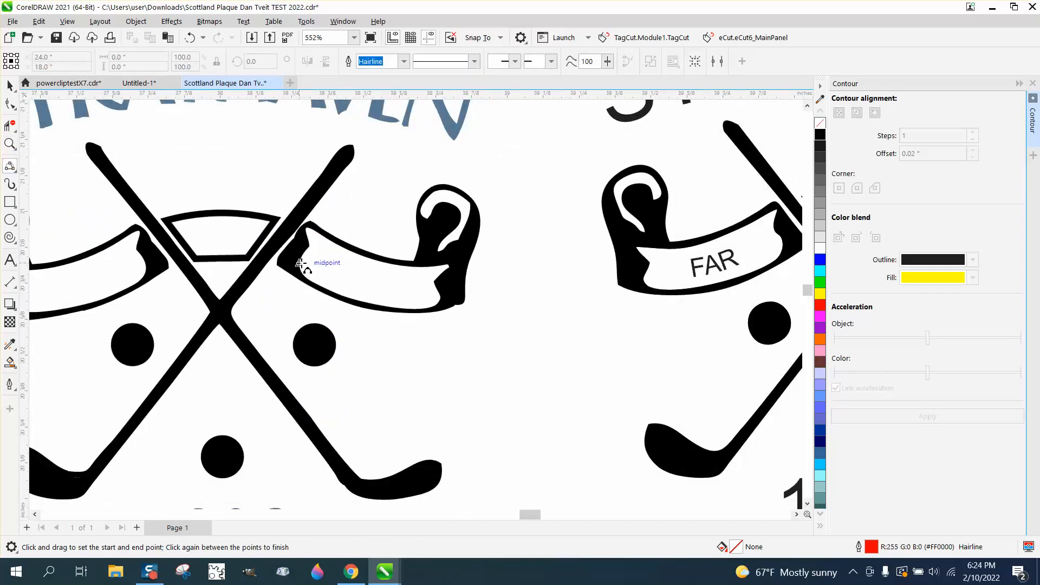
drag(301, 264, 438, 295)
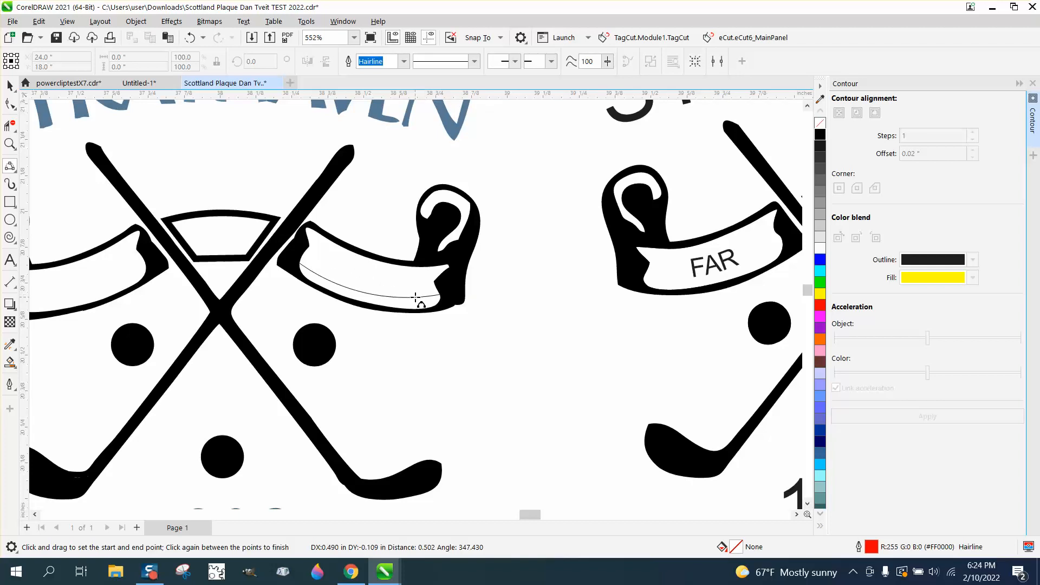
click(417, 297)
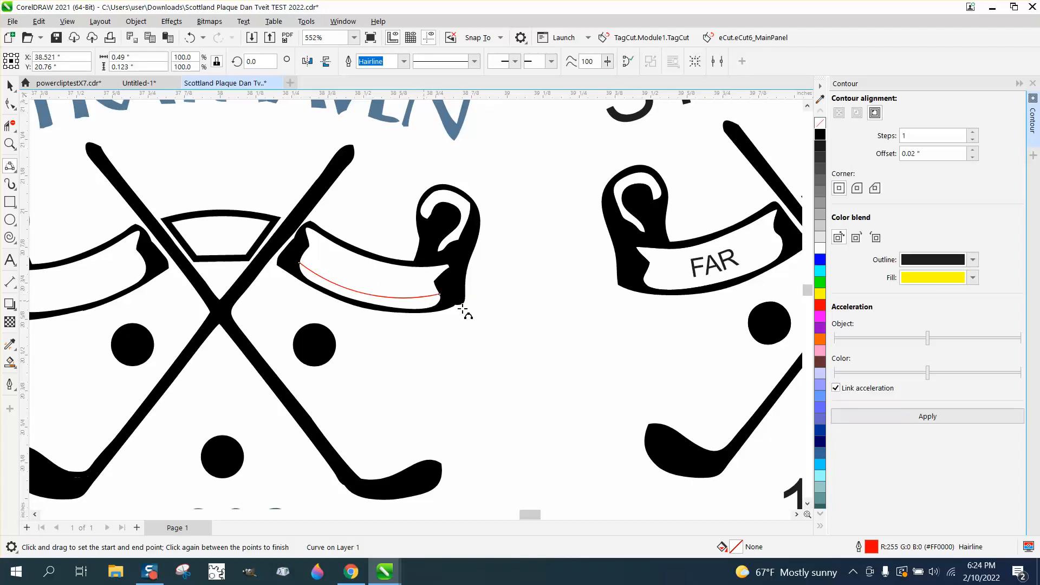
Step: Nudge the banner curve 2 inches to the left, onto the empty area beside the emblem
scroll(466, 313, down, 1)
scroll(467, 314, down, 1)
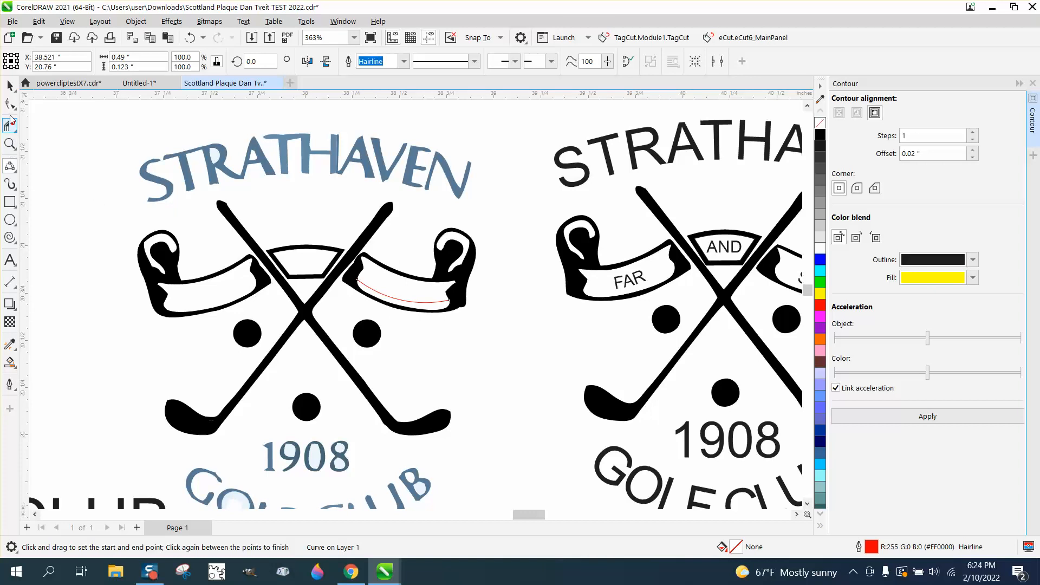
click(9, 89)
scroll(476, 352, down, 2)
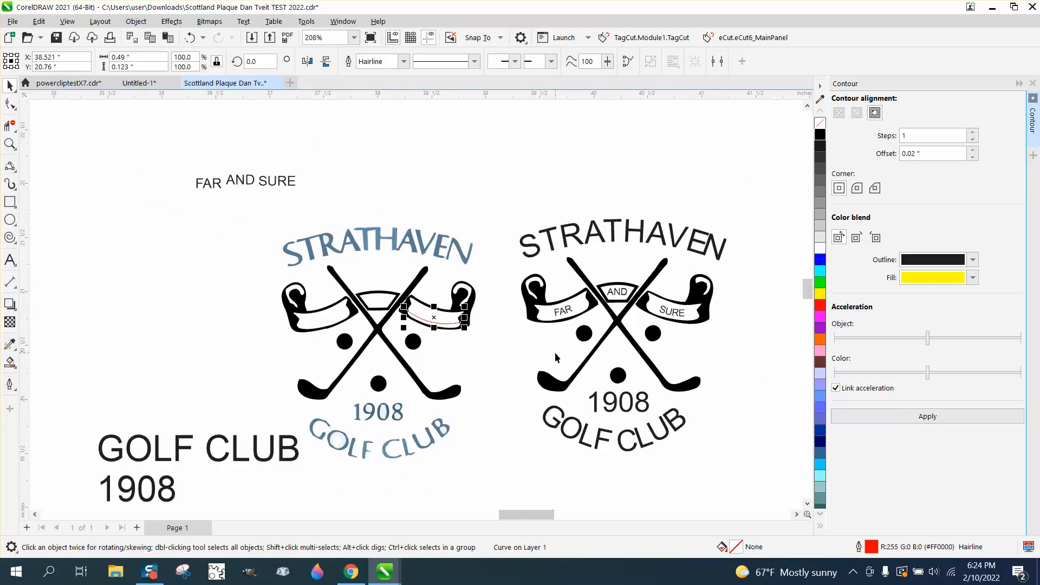
key(Left)
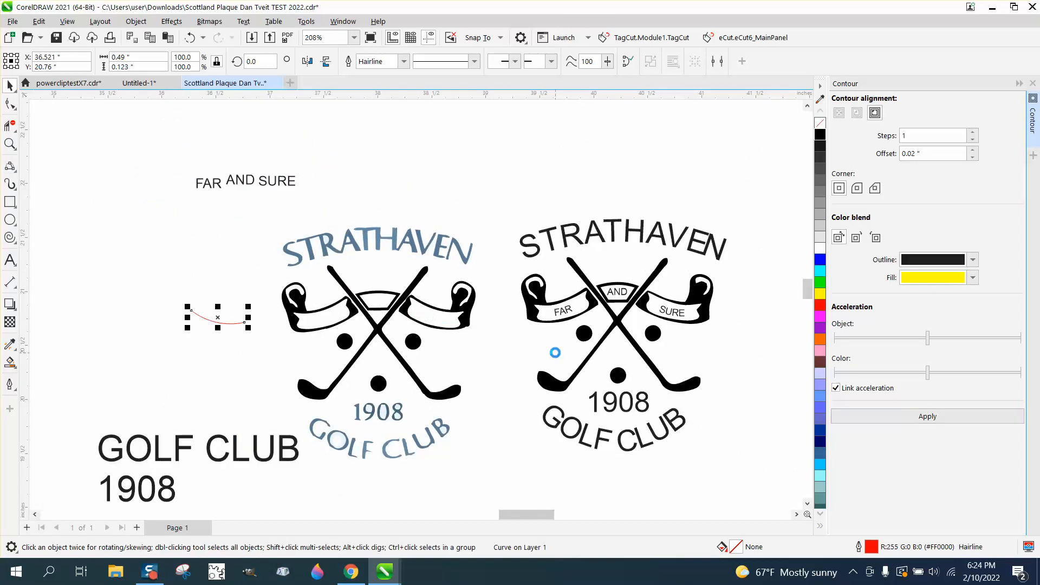
click(10, 108)
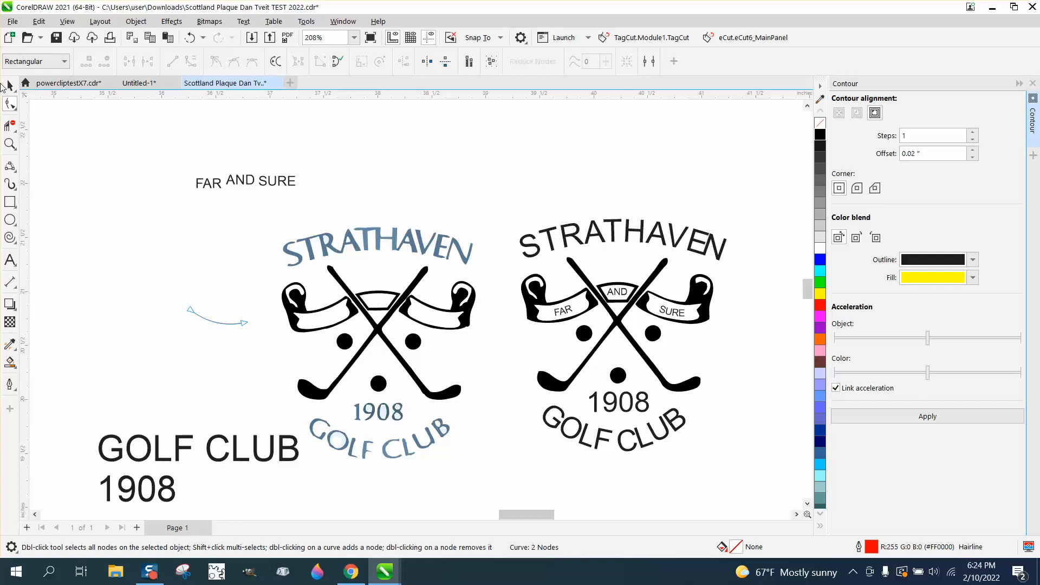
key(space)
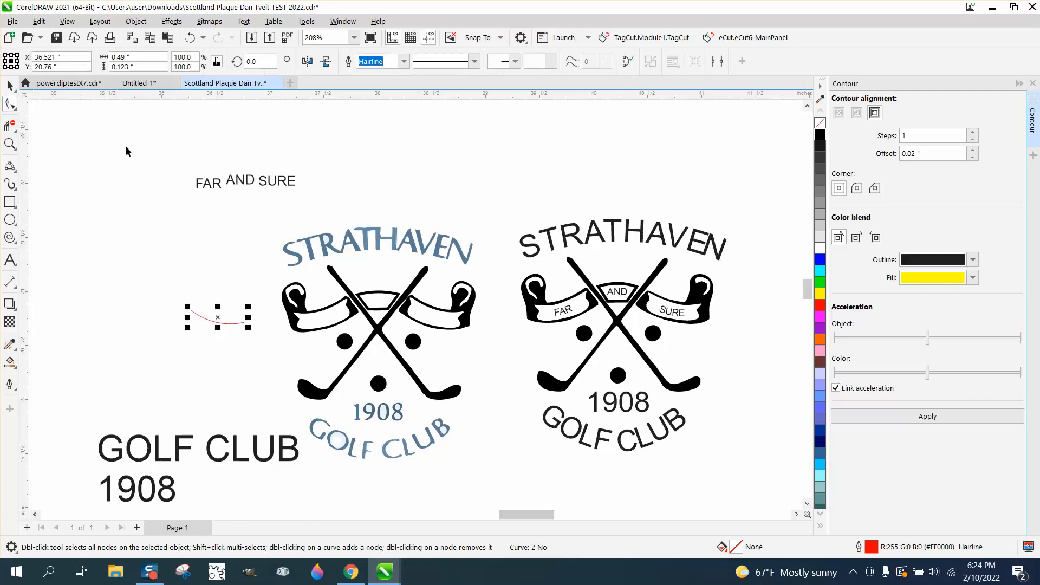
Step: Fit the word SURE to the red curve as text on a path
click(265, 184)
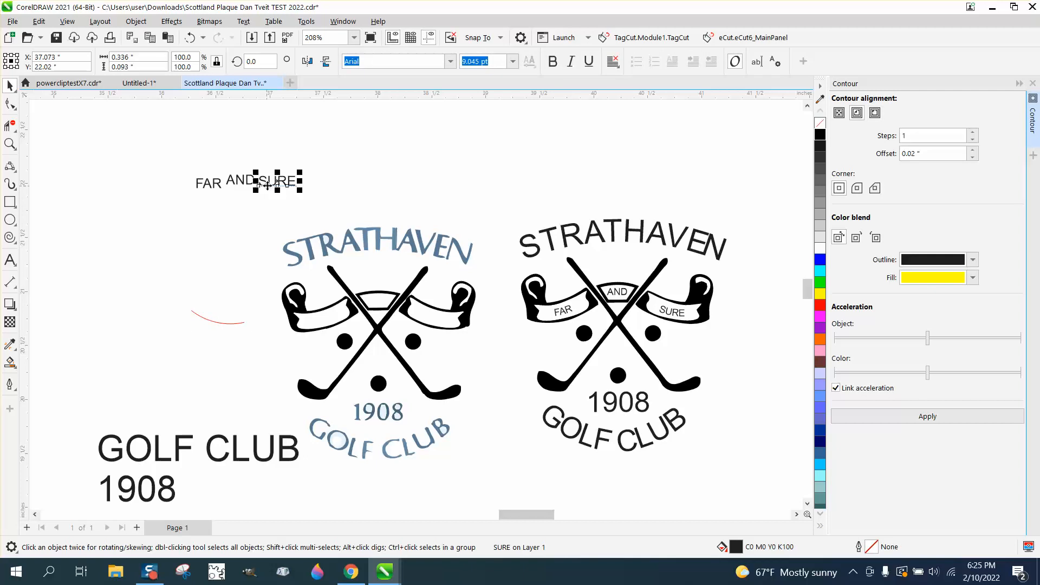
click(244, 21)
click(277, 193)
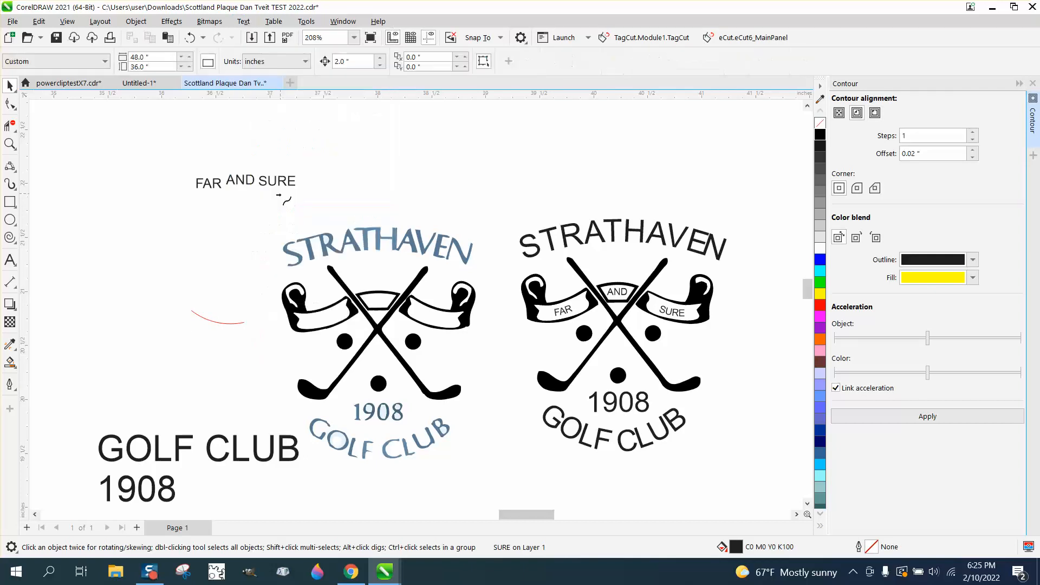
click(216, 320)
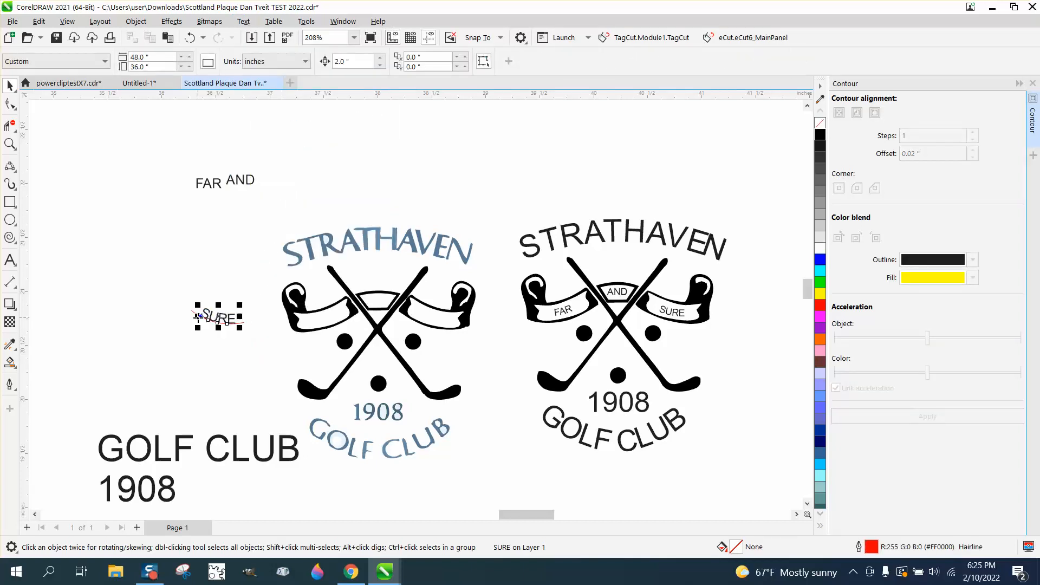
Step: Break SURE apart from its path and nudge the curved word 2 inches right into the left emblem's right banner
click(136, 21)
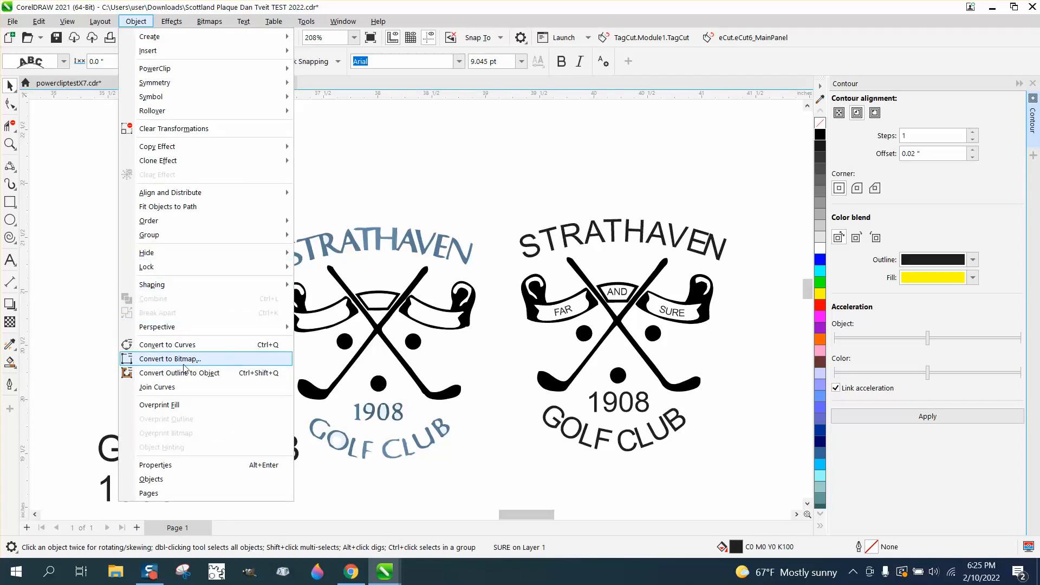
click(155, 284)
click(217, 317)
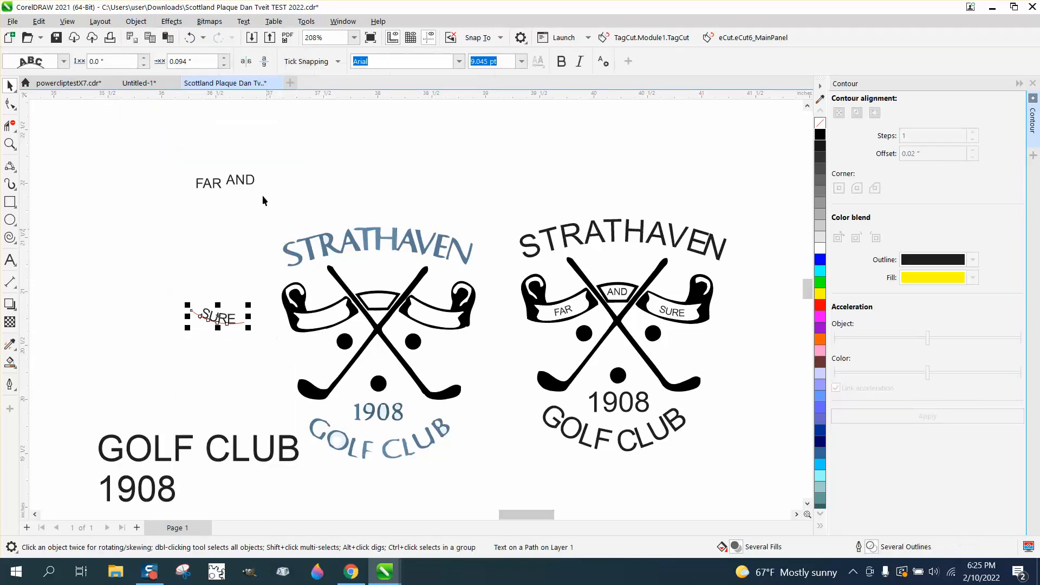
click(136, 21)
click(165, 312)
click(219, 317)
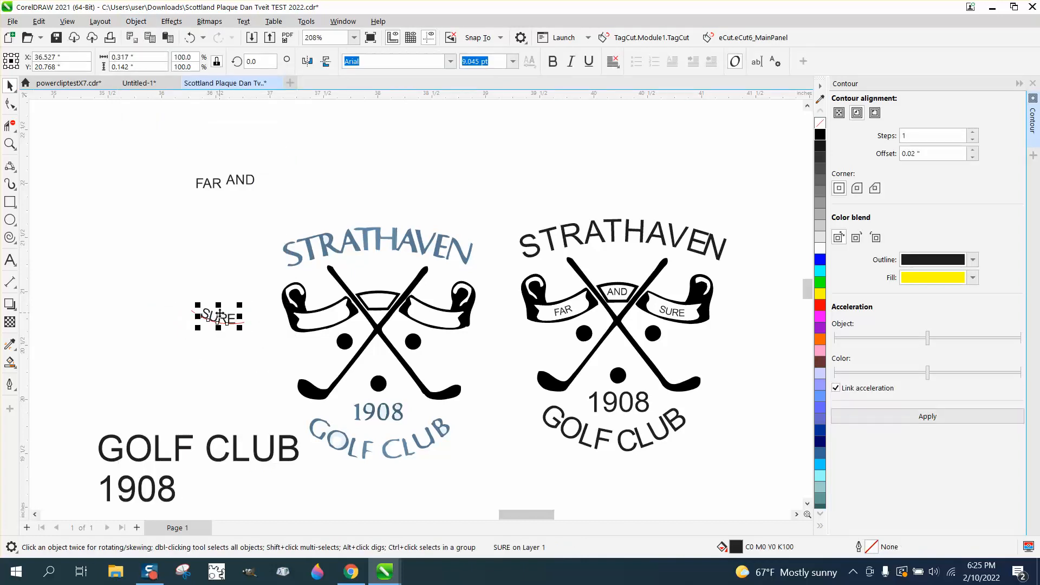
key(Right)
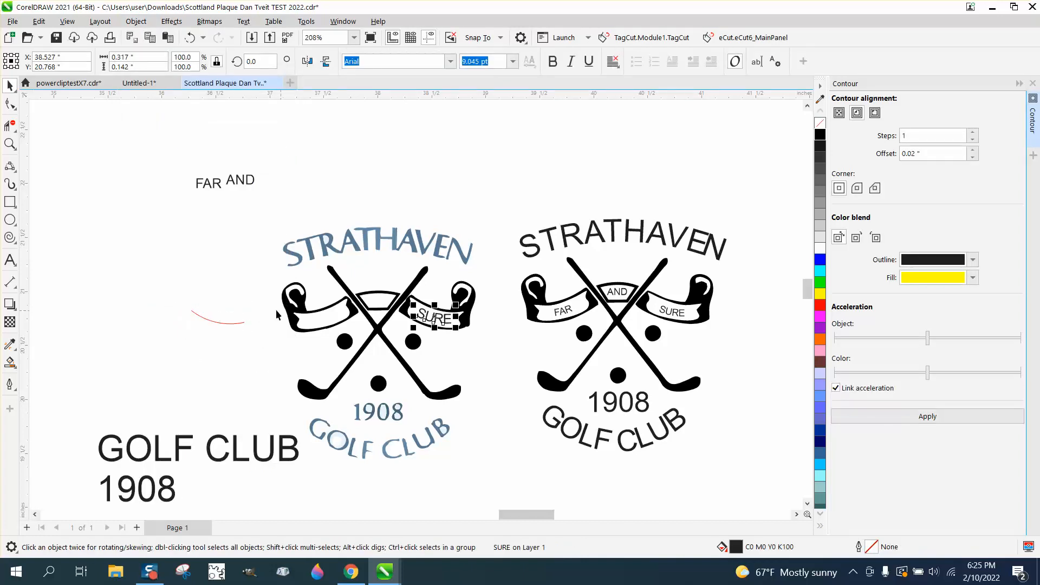
click(219, 278)
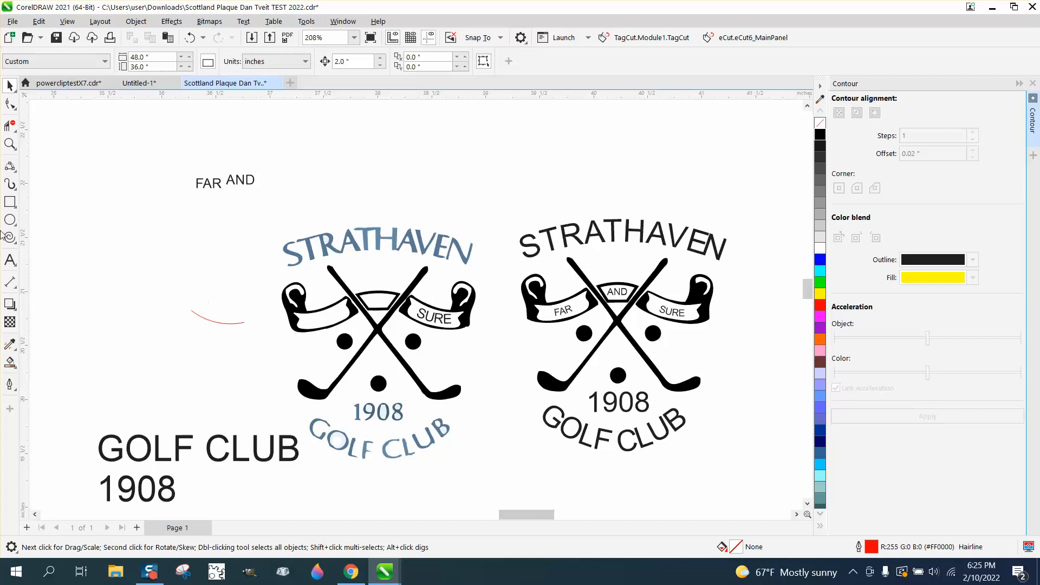
Step: Rotate the word SURE slightly clockwise inside the banner, to an angle of about 357.7 degrees
click(10, 144)
drag(399, 293, 501, 355)
click(10, 85)
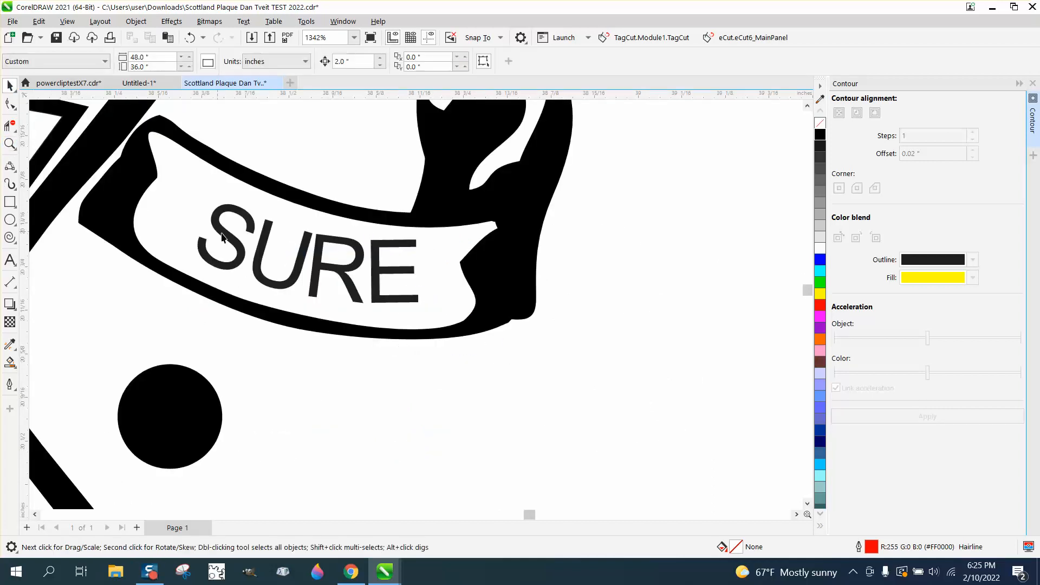
click(302, 250)
click(324, 236)
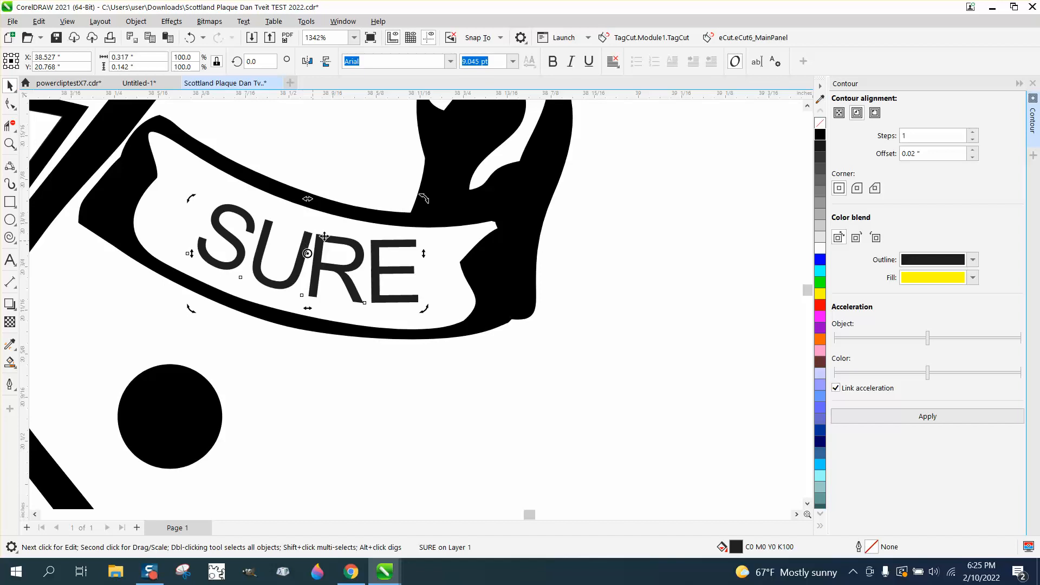
drag(424, 198, 428, 202)
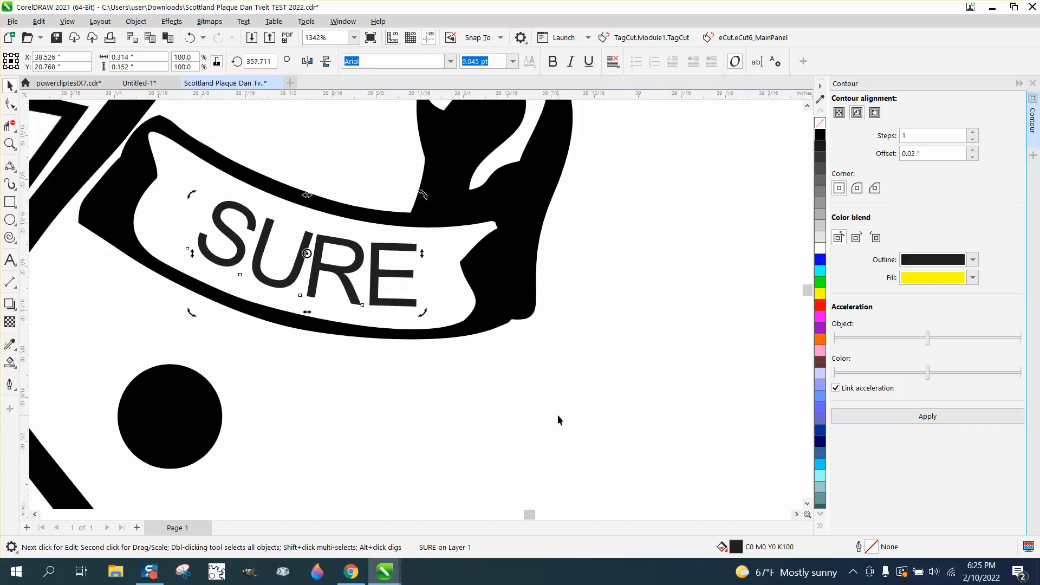
Step: Mirror the red curve horizontally so it matches the shape of the emblem's left banner
scroll(553, 413, down, 2)
scroll(552, 412, down, 2)
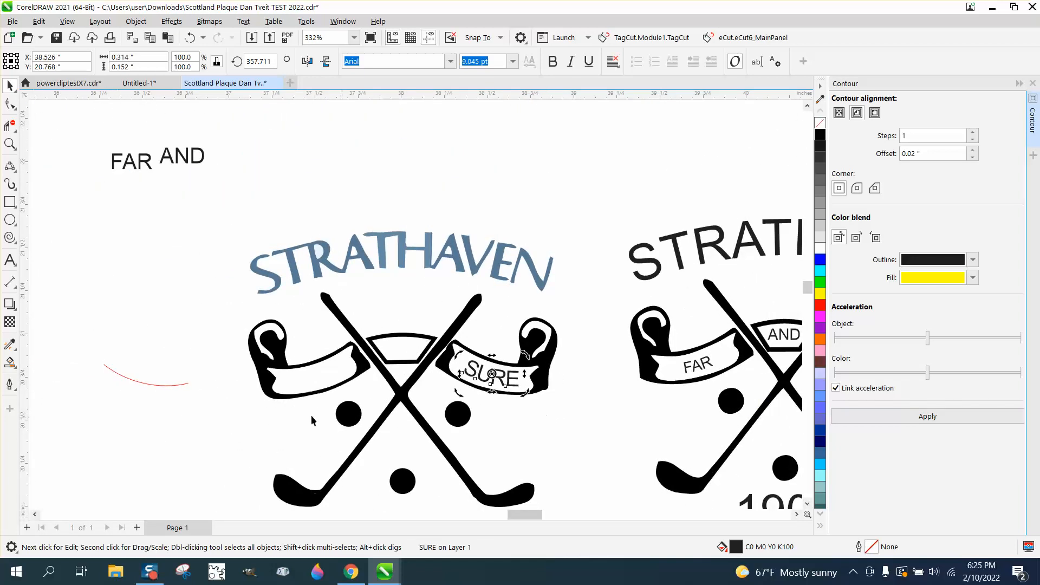
click(149, 386)
click(150, 385)
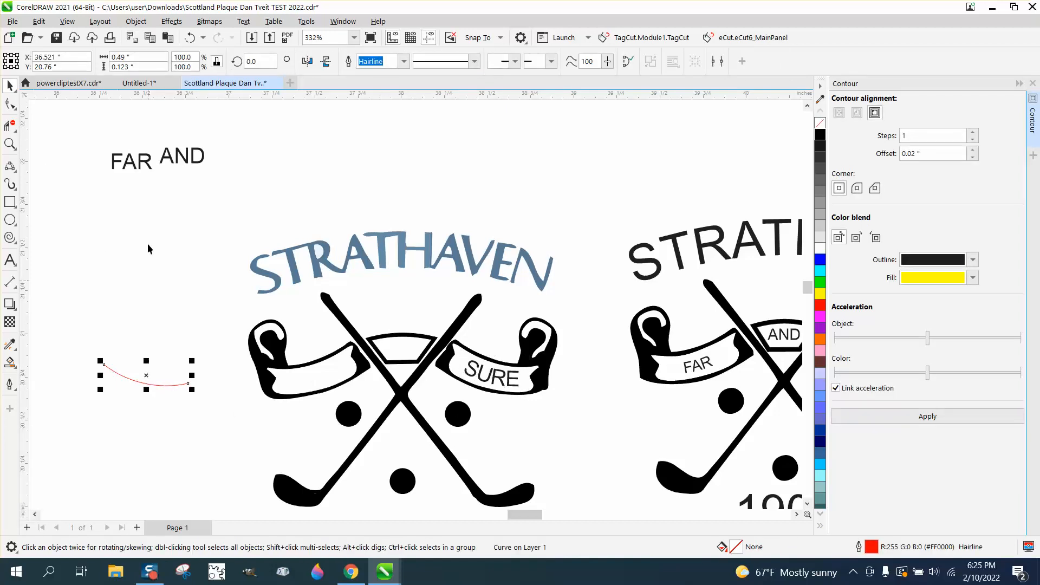
click(306, 61)
Step: Reverse the direction of the mirrored red curve's subpath
key(F10)
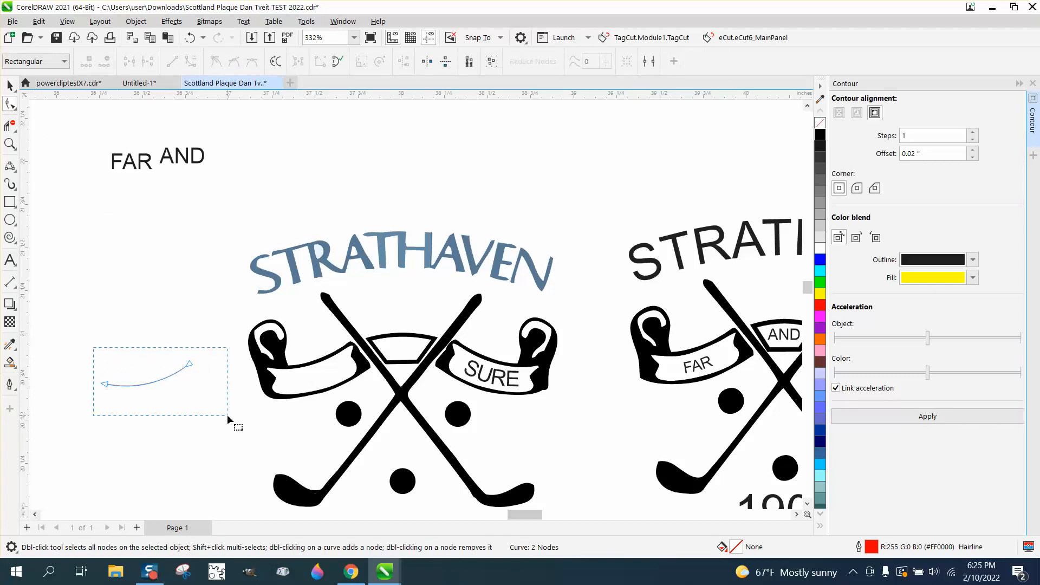
drag(227, 414, 227, 414)
right_click(192, 366)
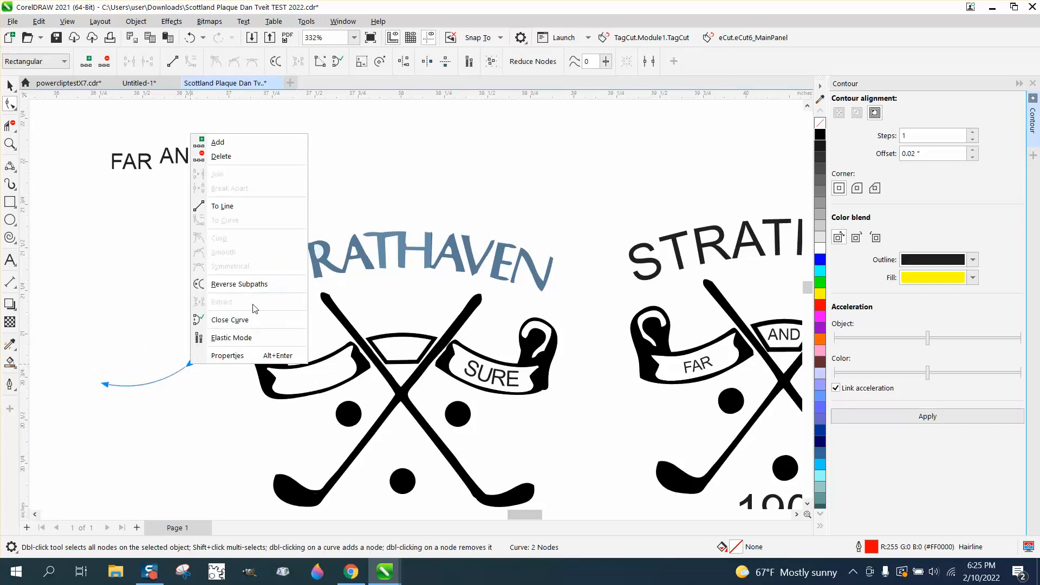
click(230, 284)
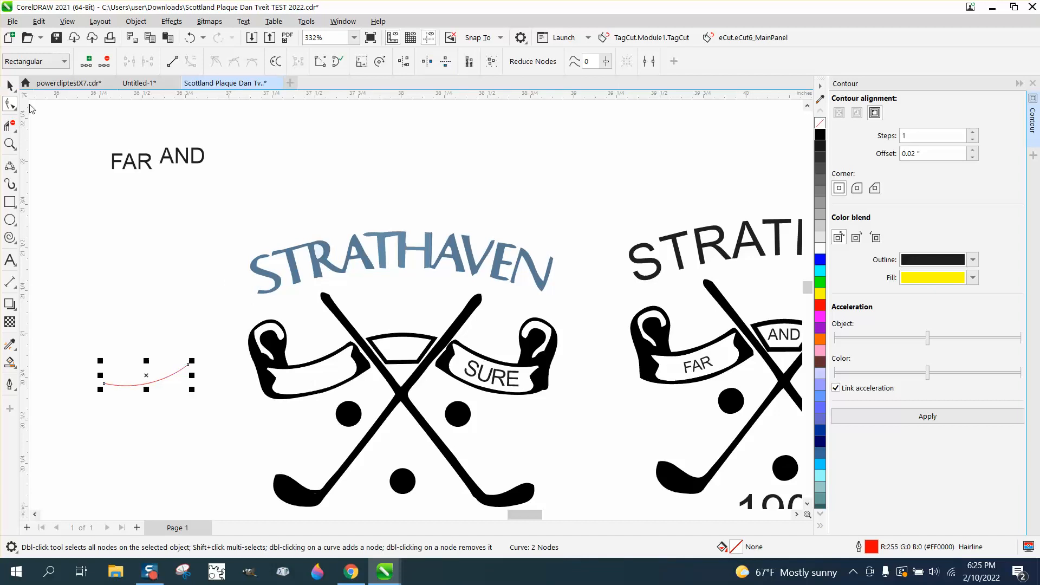
Step: Move the word FAR down above the red curve and fit it to the curve as text on a path
key(space)
drag(146, 162, 142, 343)
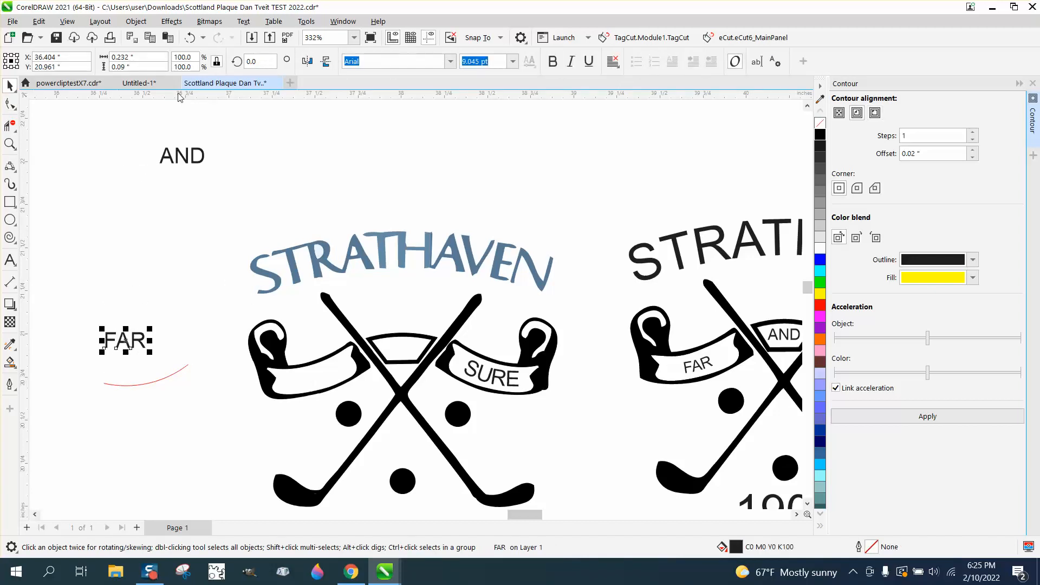
click(243, 21)
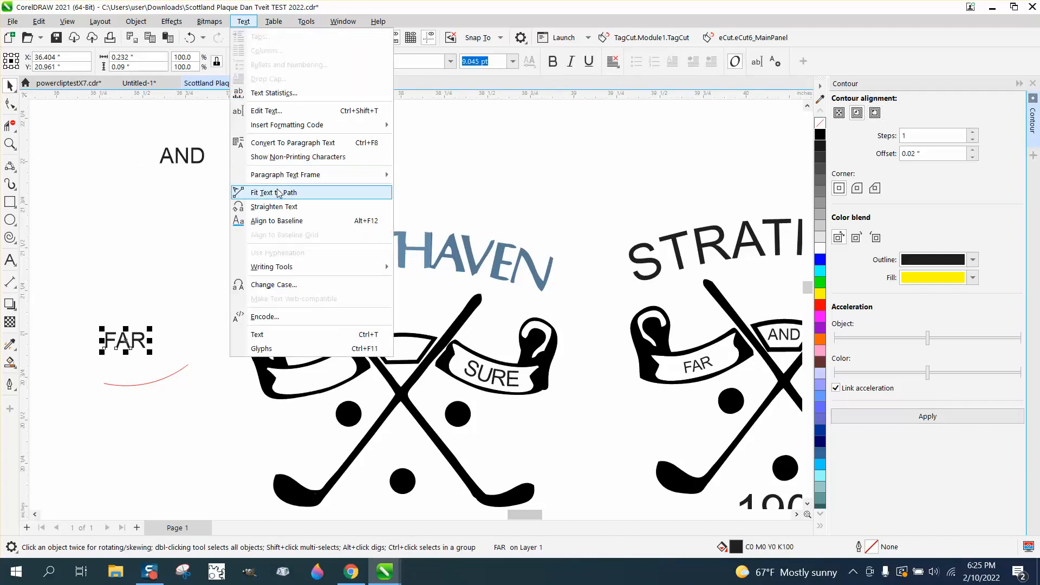
click(278, 193)
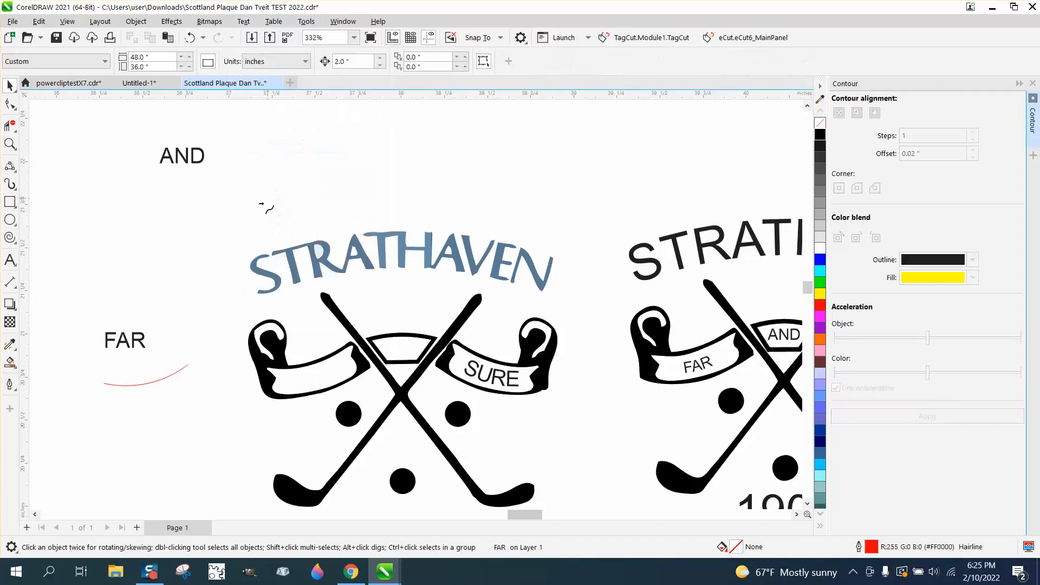
click(131, 393)
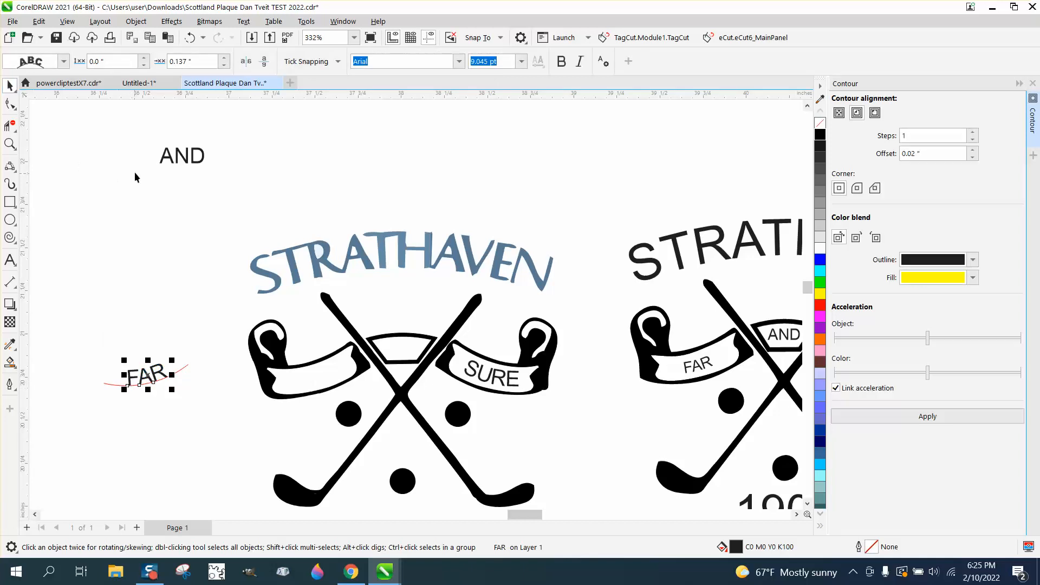
Step: Break FAR apart from its path and place the curved word inside the left banner of the left emblem
drag(80, 350, 220, 414)
click(136, 22)
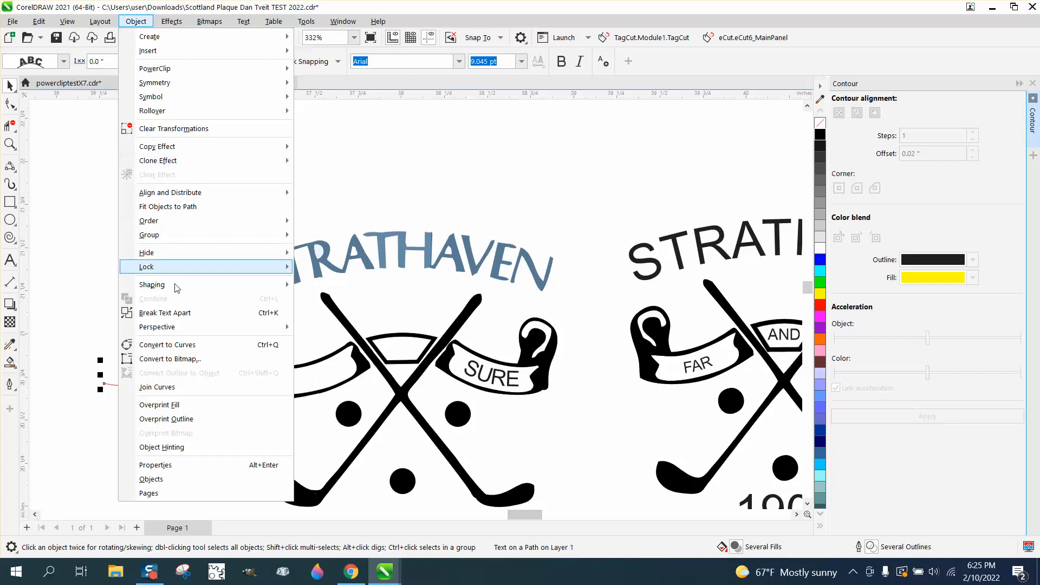
click(177, 313)
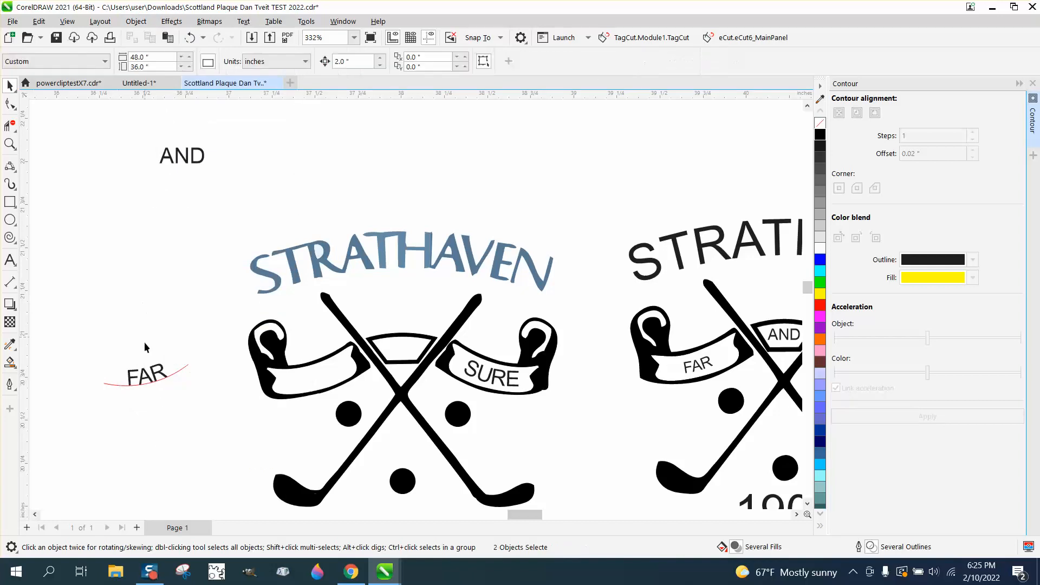
click(151, 381)
key(Right)
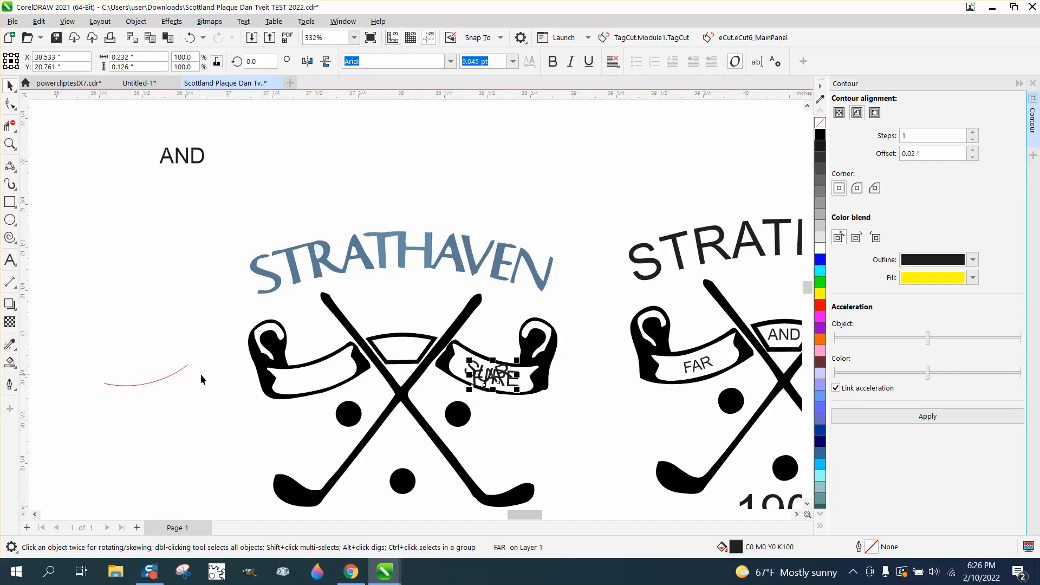
key(ctrl+z)
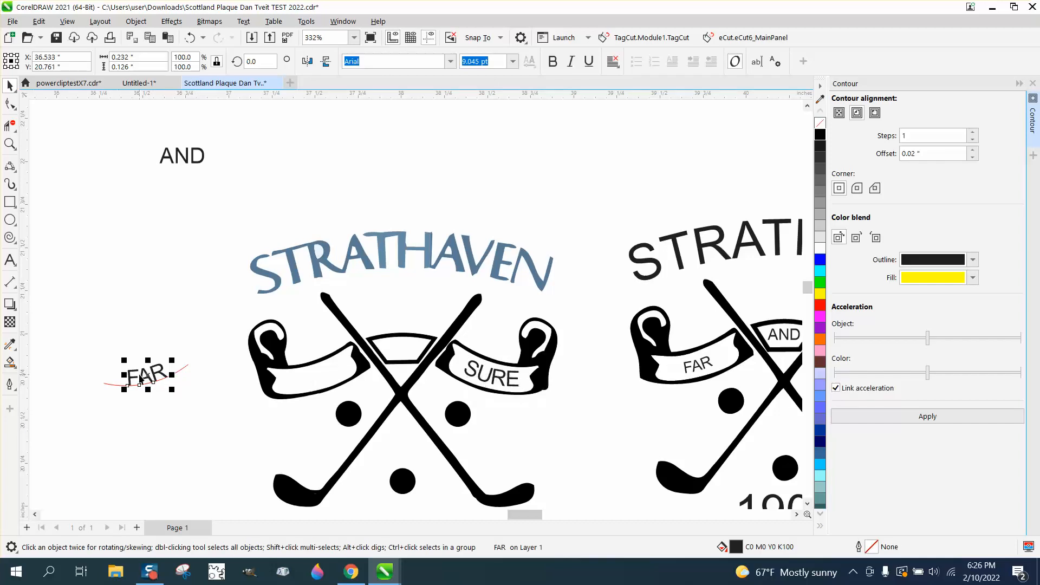
drag(141, 375, 310, 384)
click(145, 328)
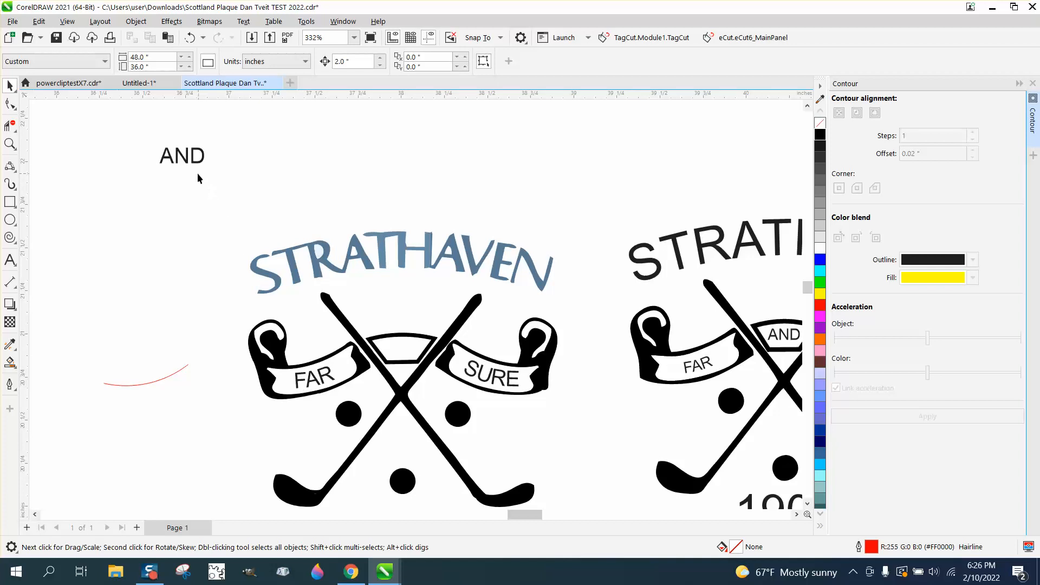
Step: Move the word AND into the left emblem's center banner and delete the leftover red curve
drag(195, 163, 407, 355)
click(352, 160)
scroll(358, 191, down, 3)
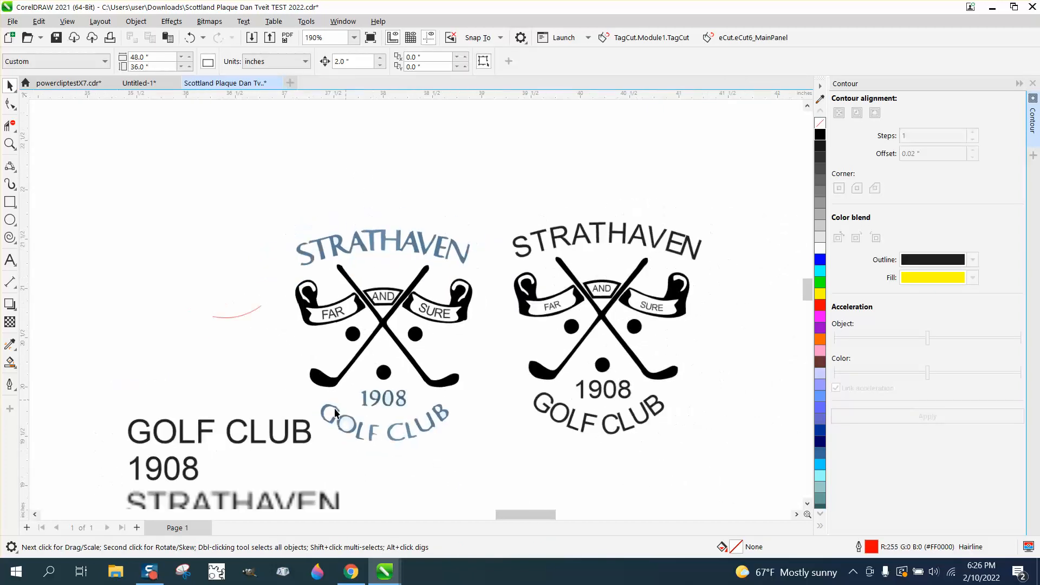
scroll(336, 414, down, 1)
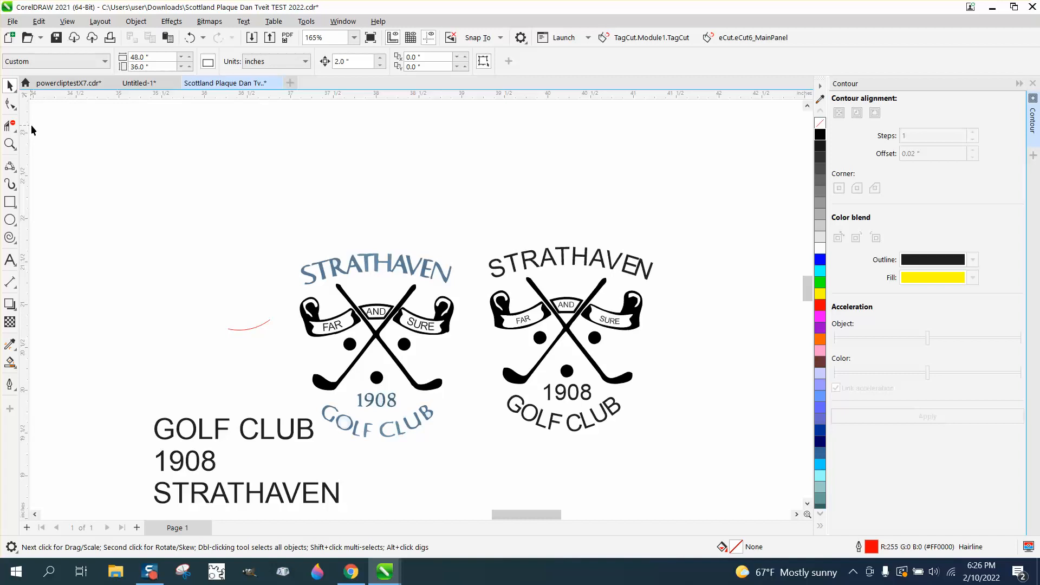
click(256, 328)
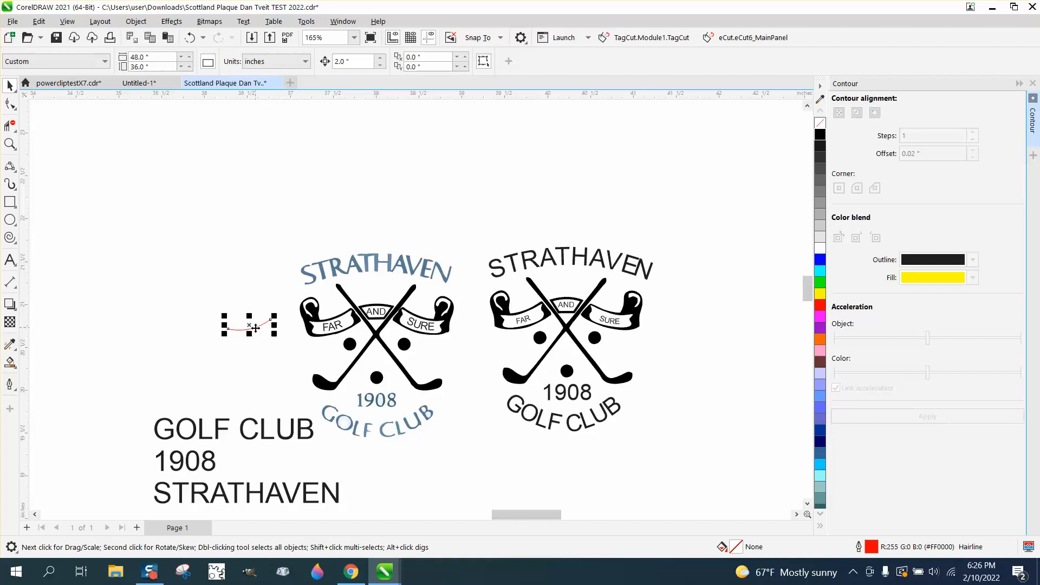
key(Delete)
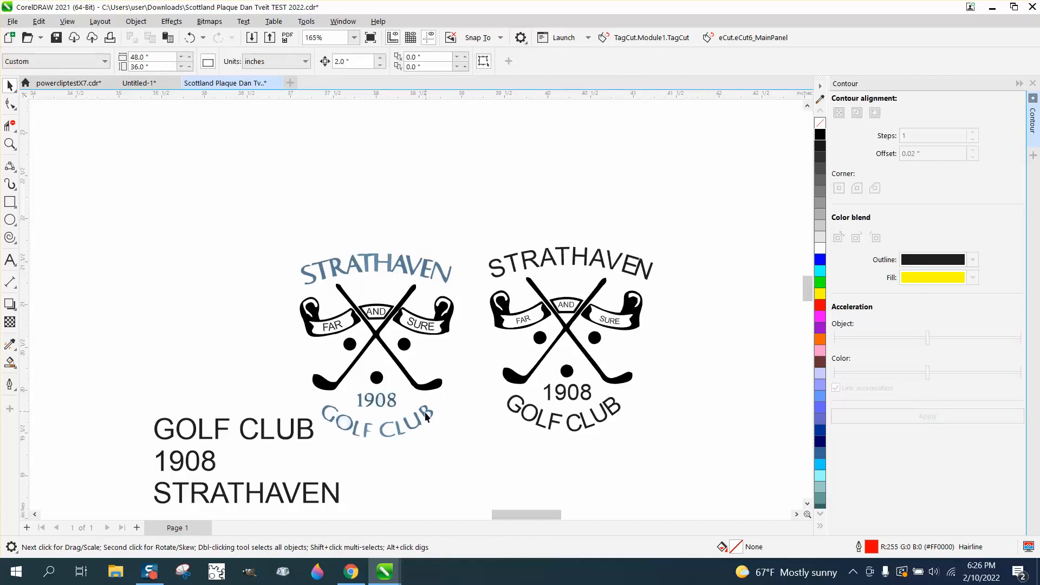
Step: Draw a 3-point arc about 1.685 inches wide and 0.179 inches high along the baseline of the blue STRATHAVEN lettering
click(9, 144)
drag(262, 232, 615, 441)
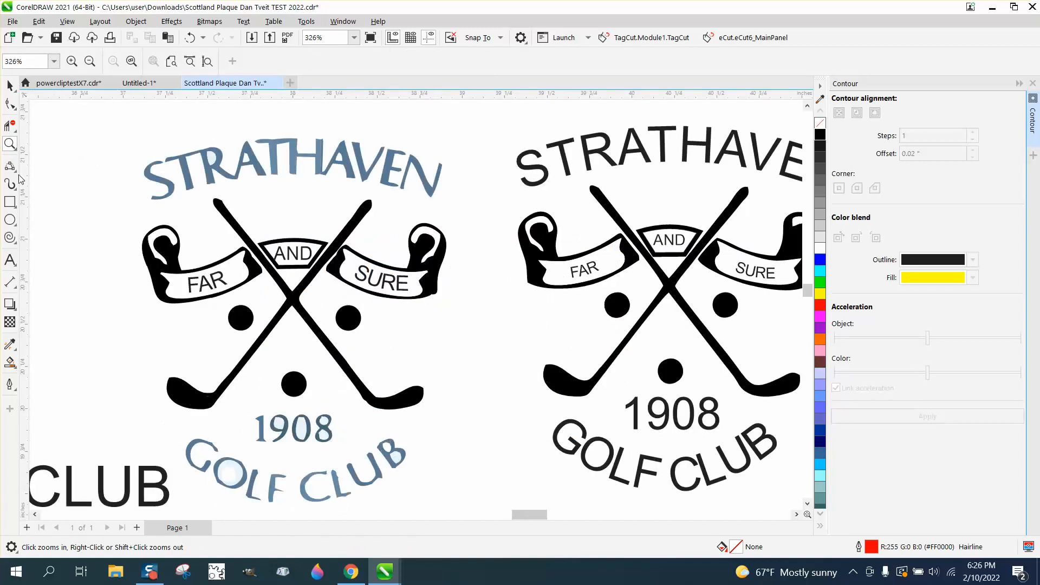
click(17, 185)
click(57, 252)
drag(151, 205, 437, 202)
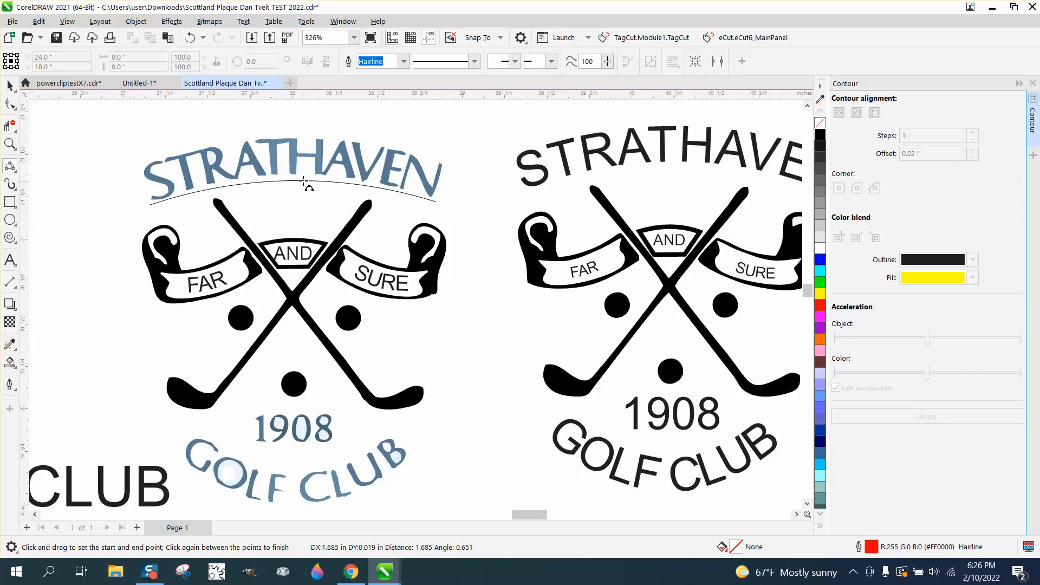
click(299, 175)
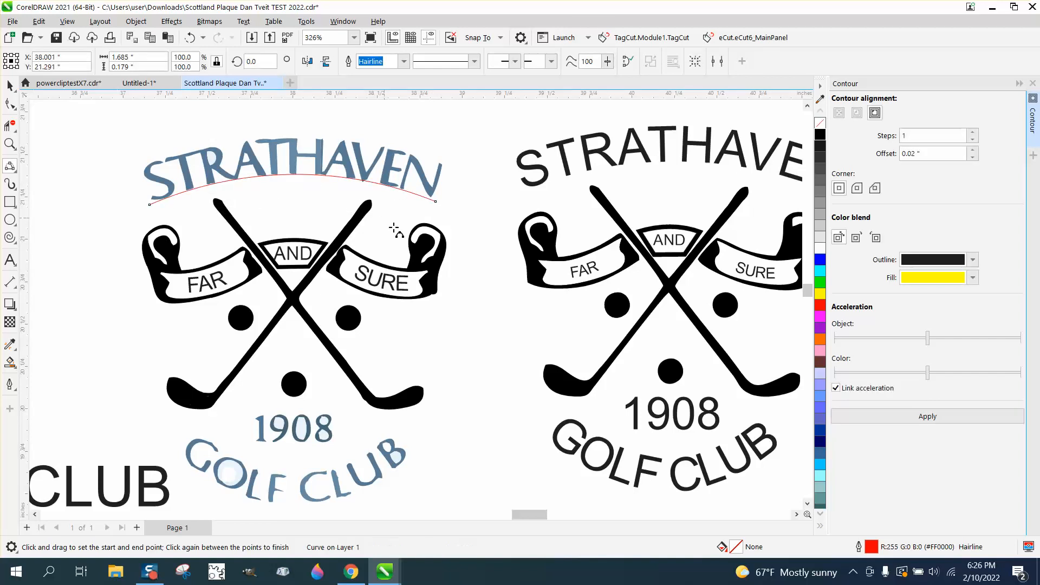
Step: Nudge the new arc 2 inches left, clear of the emblem, and check its node direction
scroll(480, 242, down, 3)
click(10, 86)
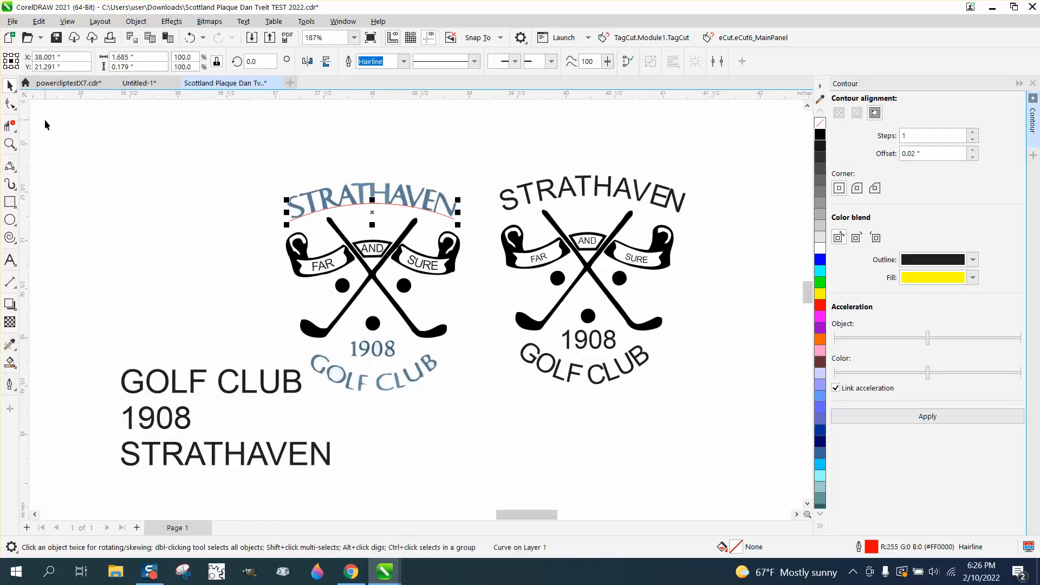
key(Left)
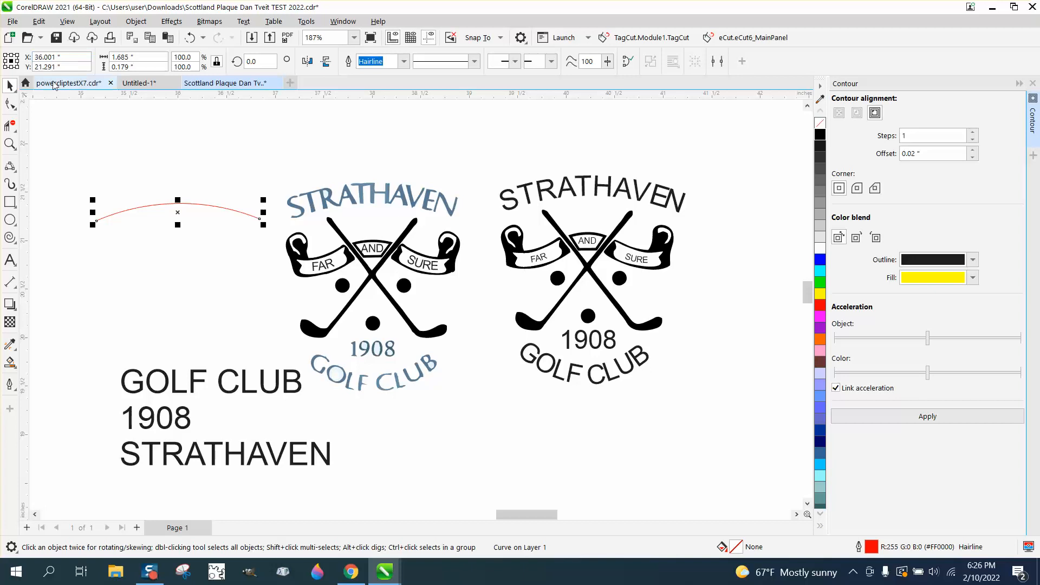
click(10, 103)
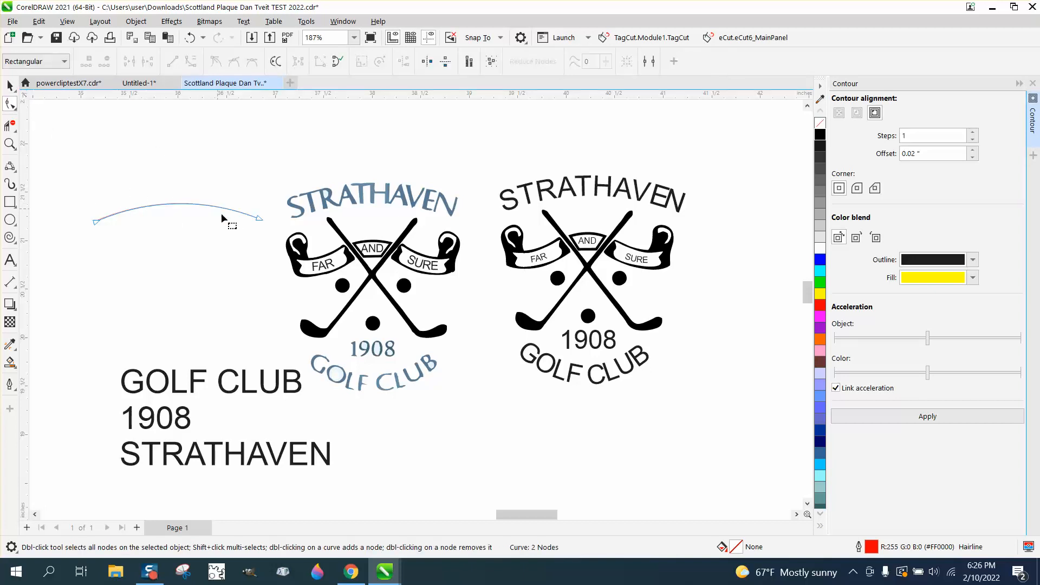
click(10, 86)
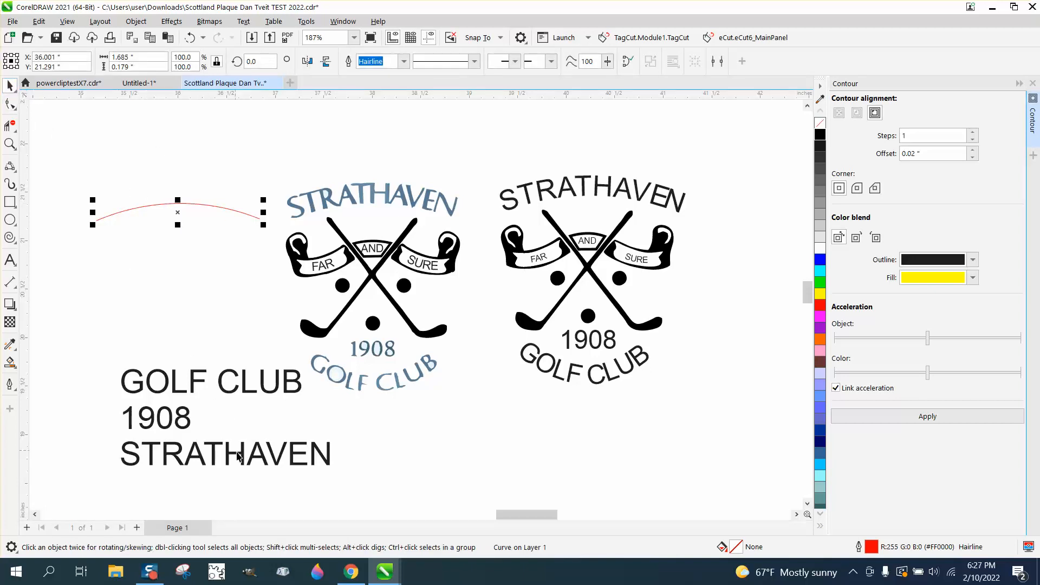
Step: Move the plain STRATHAVEN text above the arc and scale it down to about 1.897 inches wide
drag(237, 457, 196, 186)
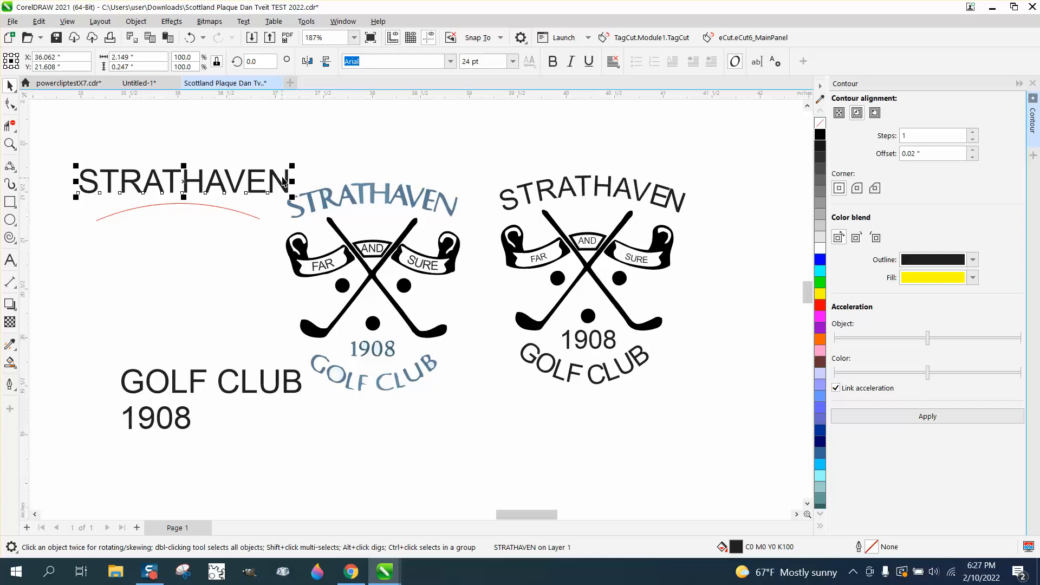
drag(294, 166, 293, 167)
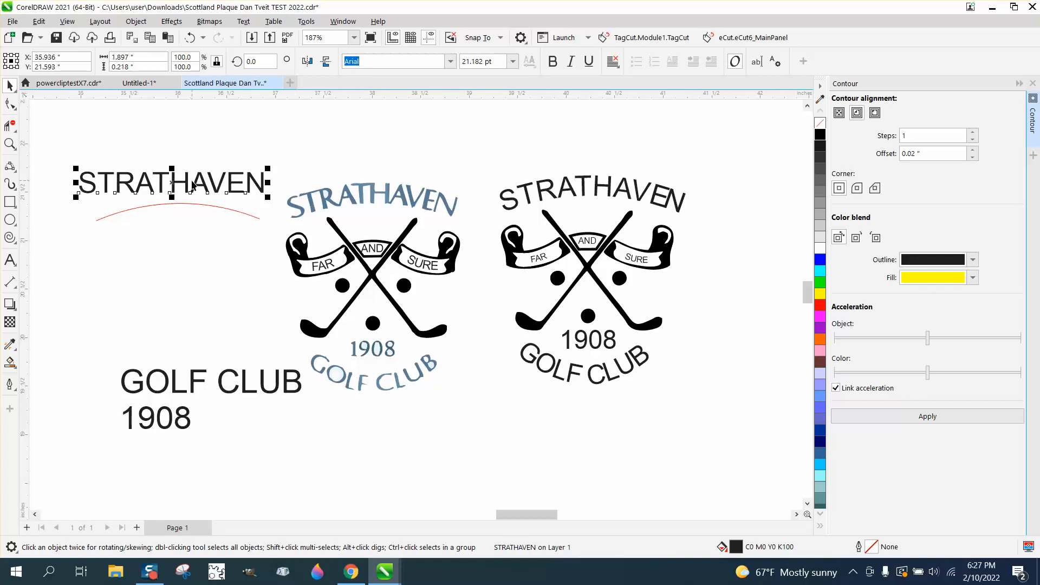
key(Escape)
Step: Try to fit STRATHAVEN to the arc as text on a path starting at the arc's left end, and undo the fit
scroll(440, 239, down, 1)
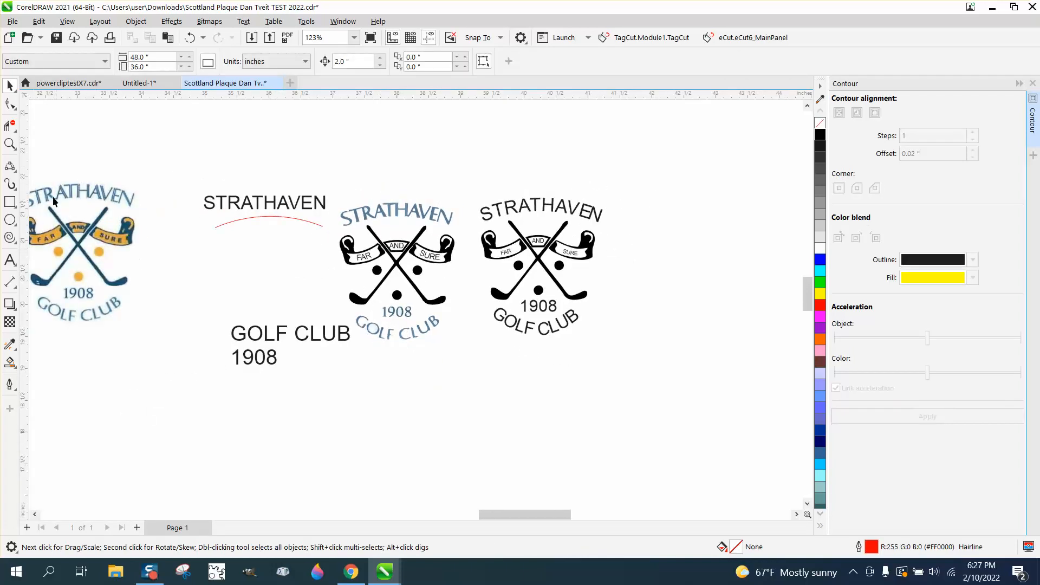
click(9, 144)
drag(93, 174, 200, 221)
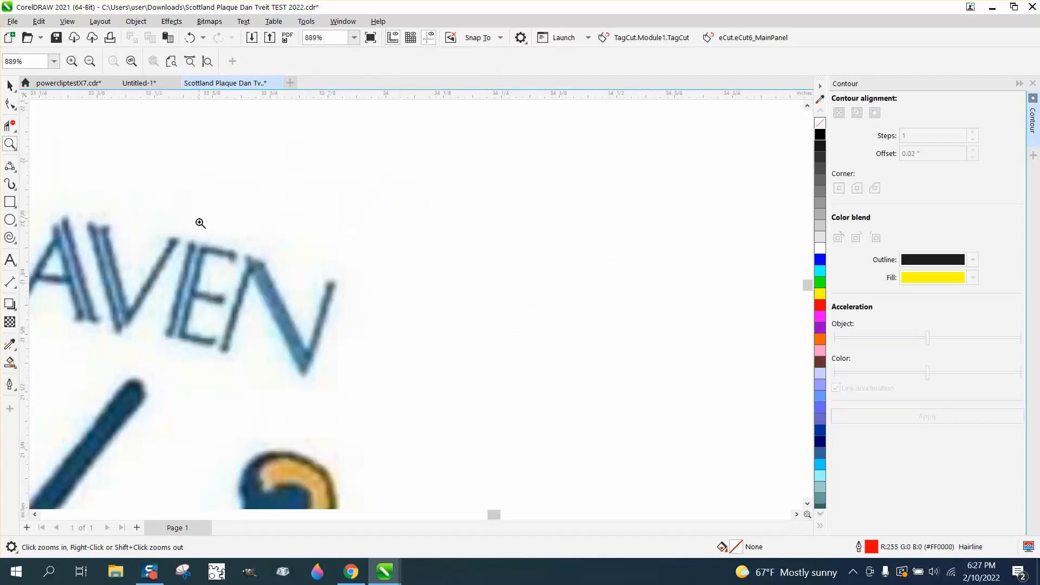
right_click(188, 274)
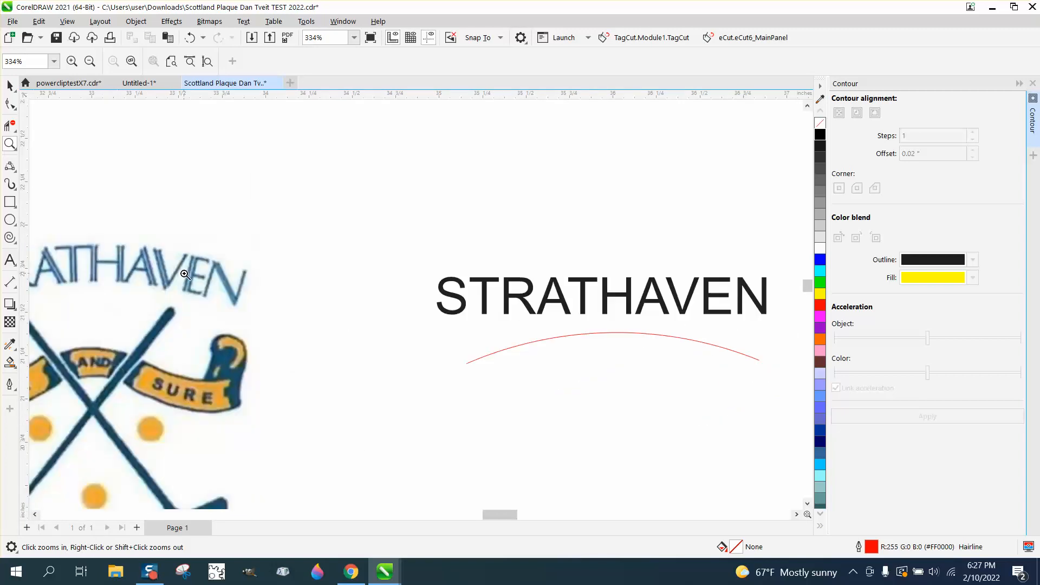
click(10, 86)
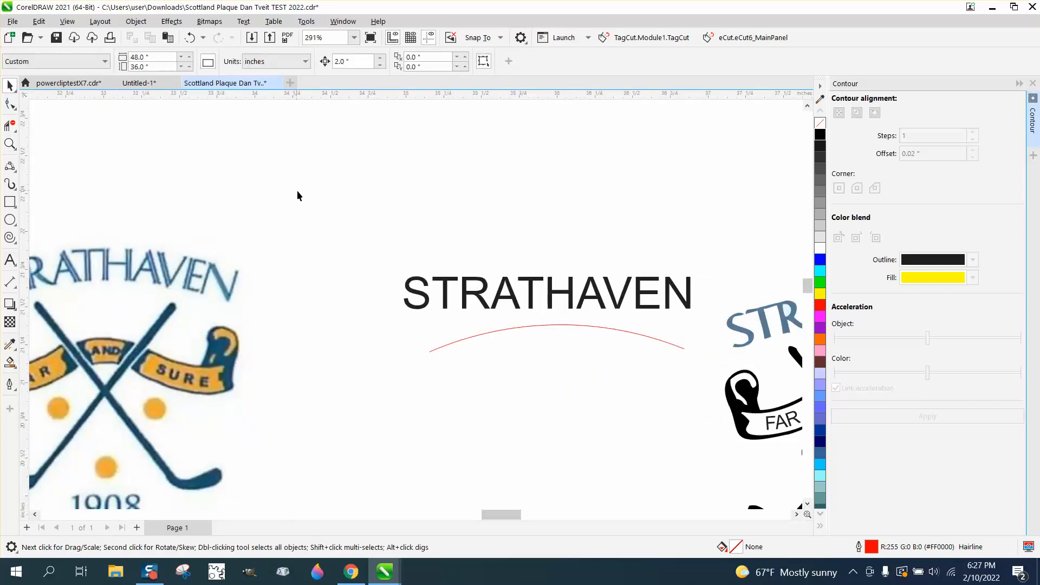
click(498, 297)
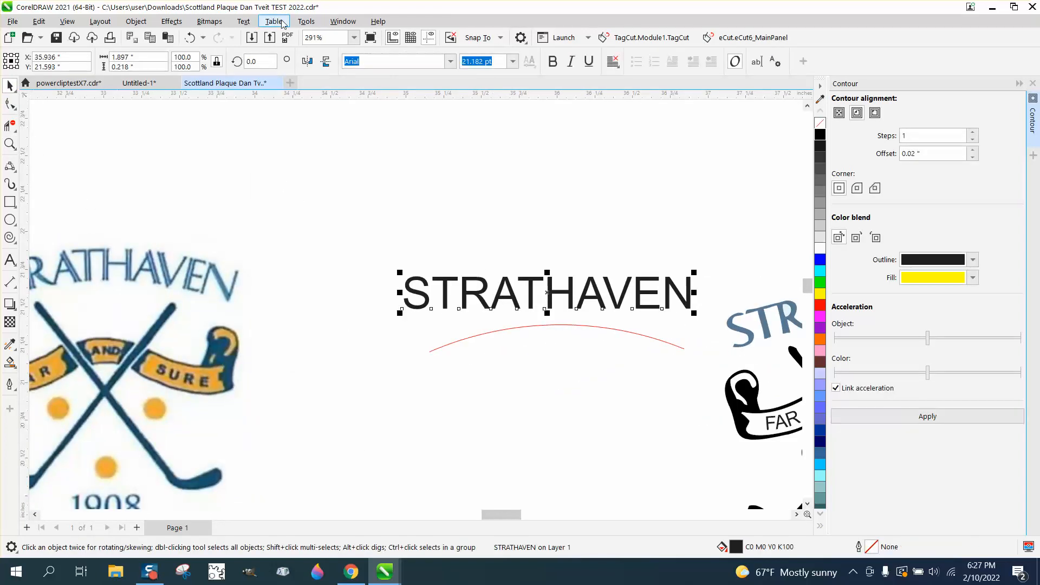
click(305, 21)
mouse_move(243, 22)
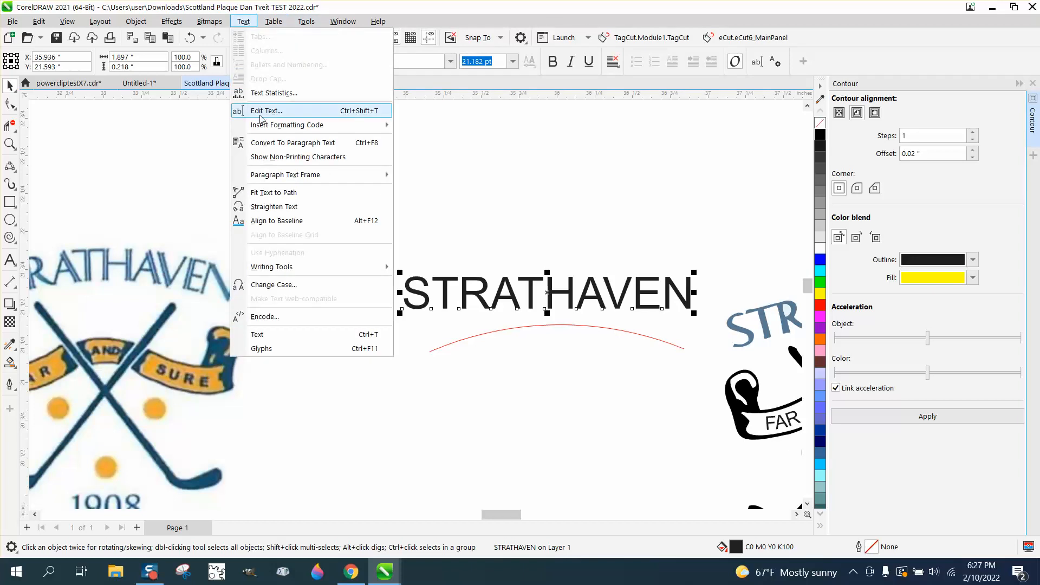
click(290, 193)
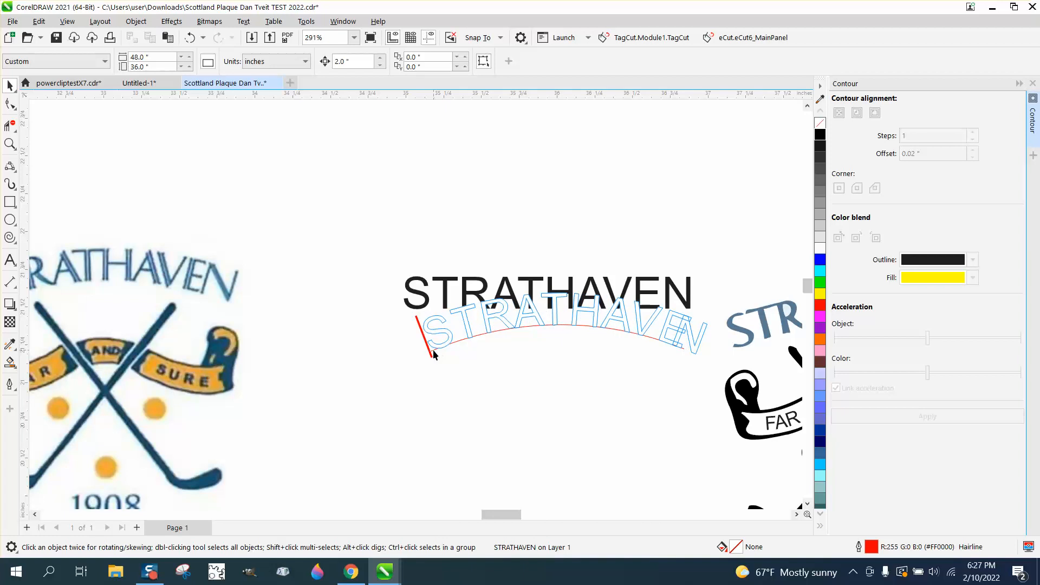
click(433, 355)
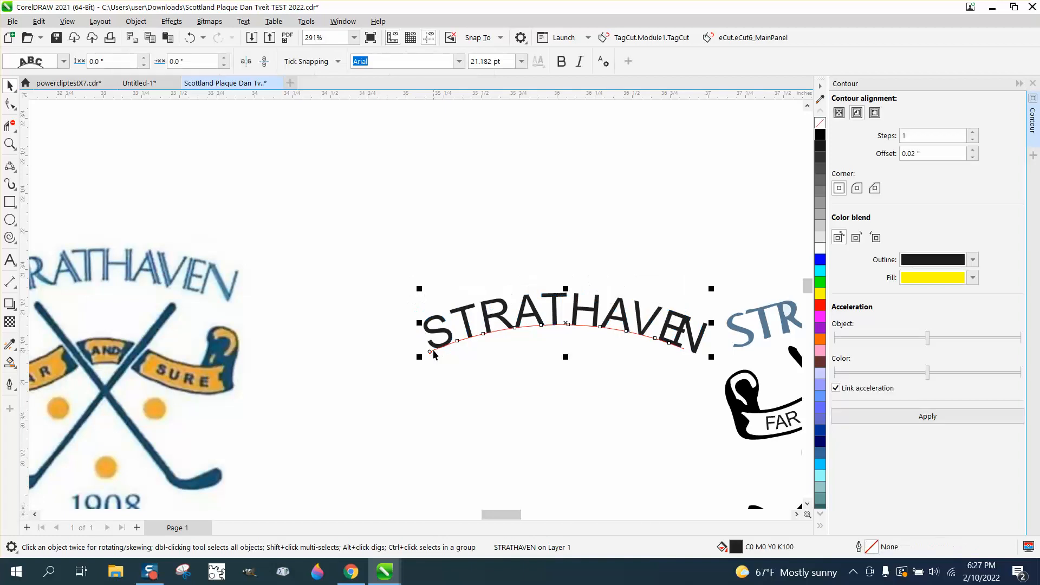
click(191, 38)
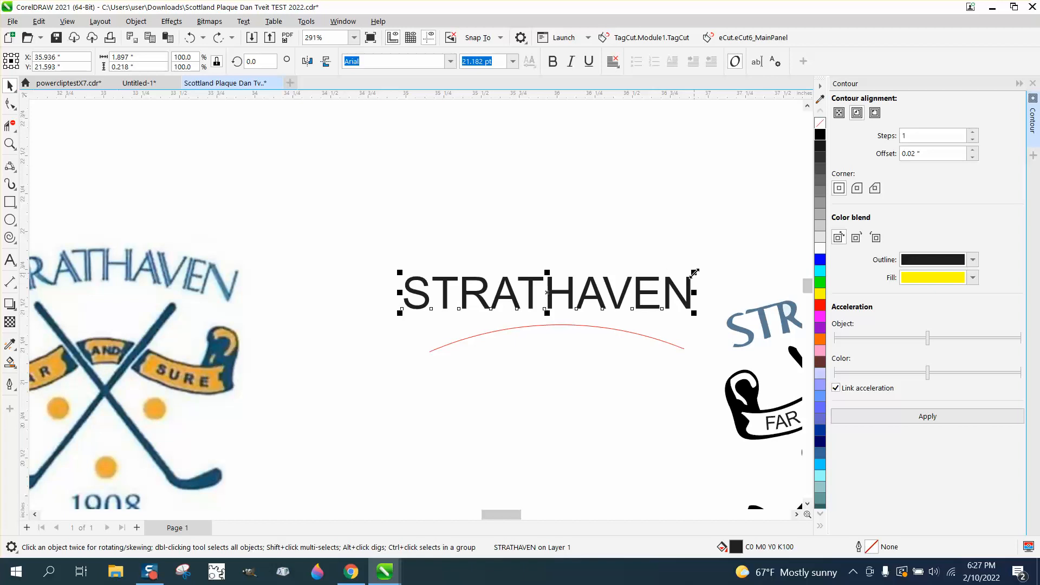
Step: Scale the STRATHAVEN text down proportionally to about 1.677 inches wide so it suits the arc's length
drag(694, 272, 662, 275)
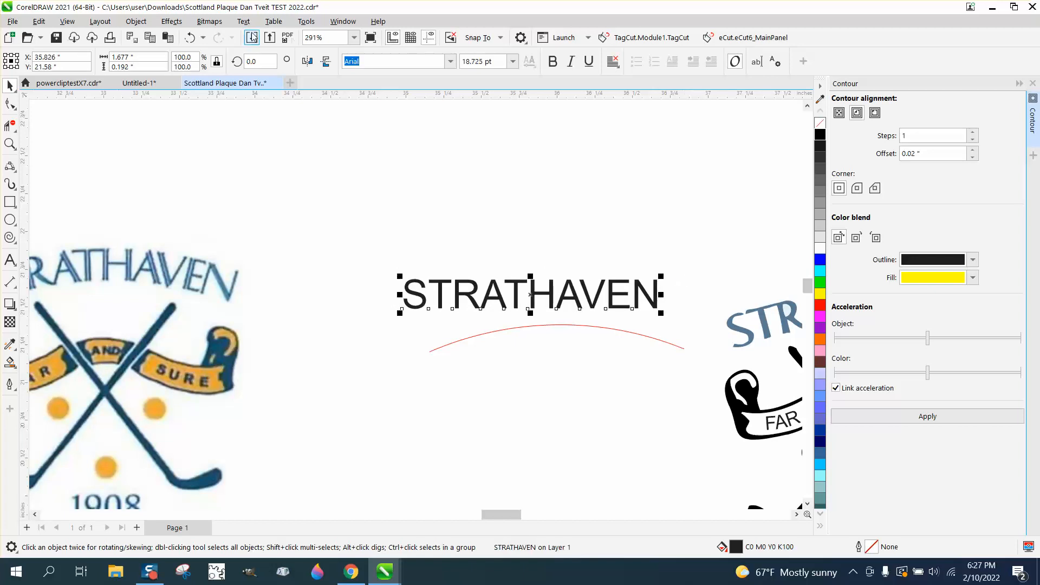
Step: Fit the STRATHAVEN text to the red arc, starting at the arc's left end
click(243, 21)
click(313, 210)
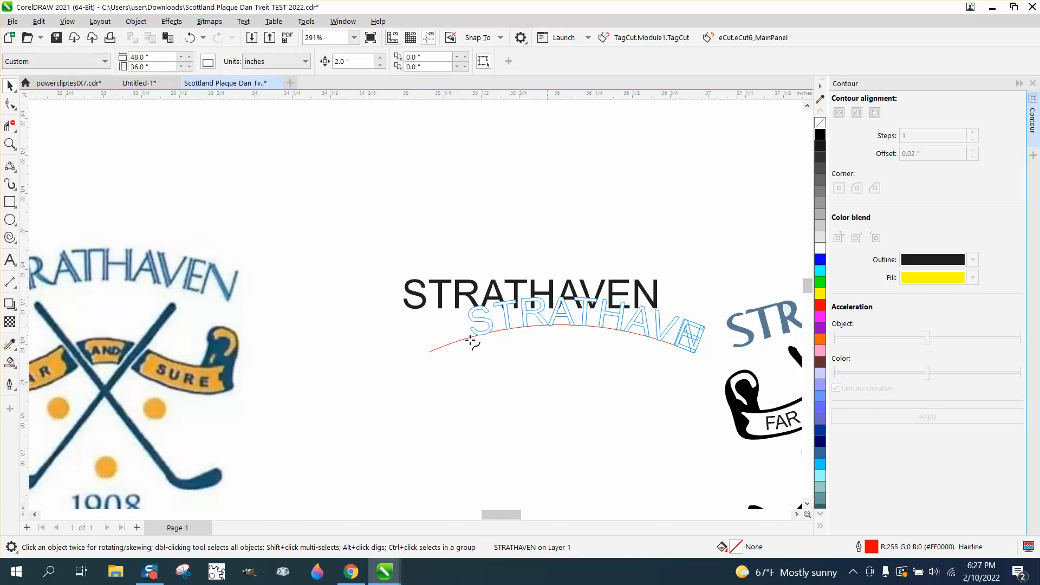
click(435, 351)
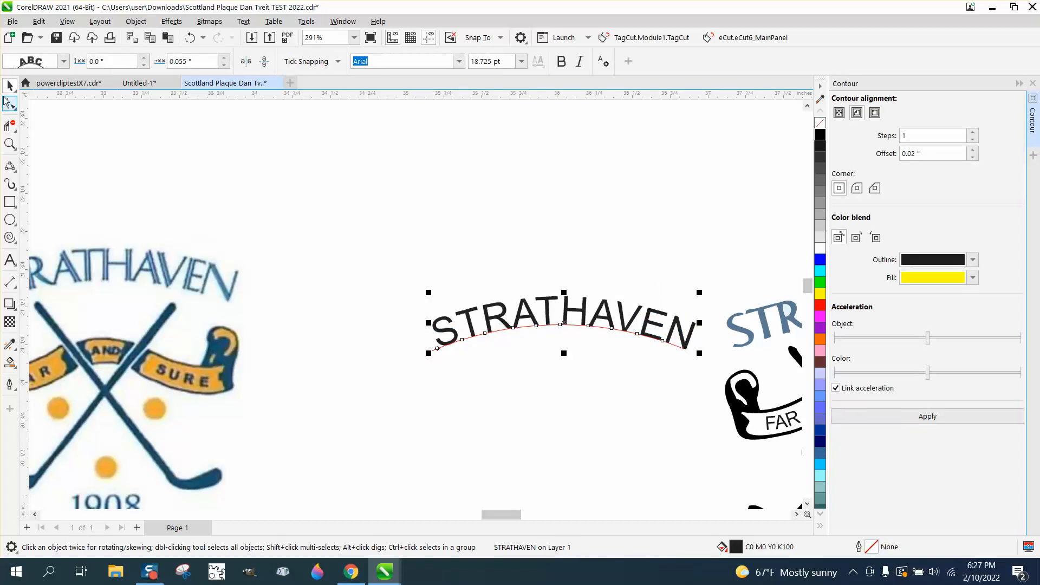
Step: Break the curved STRATHAVEN text apart from its path and move the red arc down, clear of the lettering
scroll(376, 248, down, 2)
drag(366, 255, 608, 338)
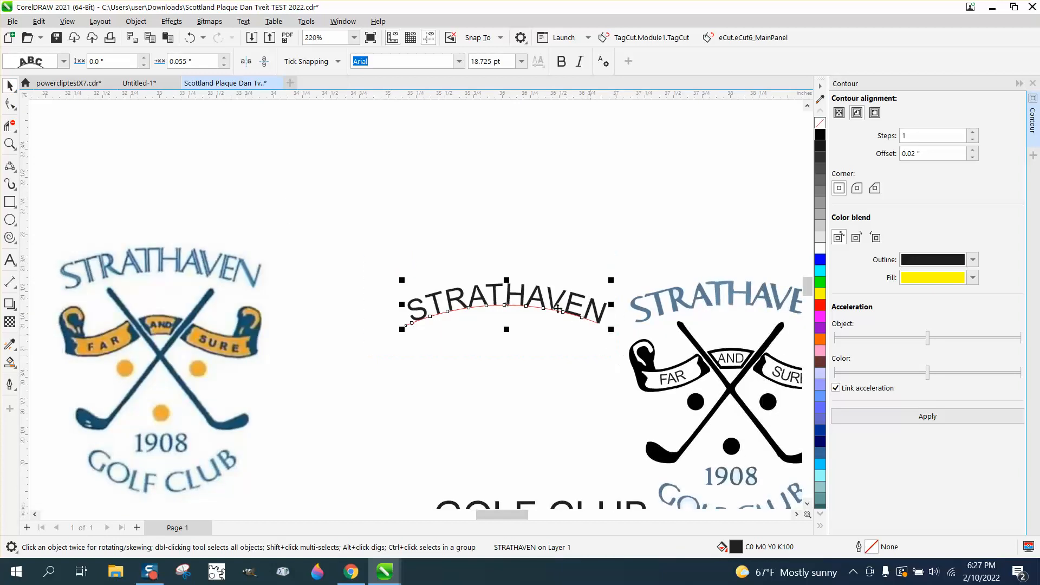
click(137, 24)
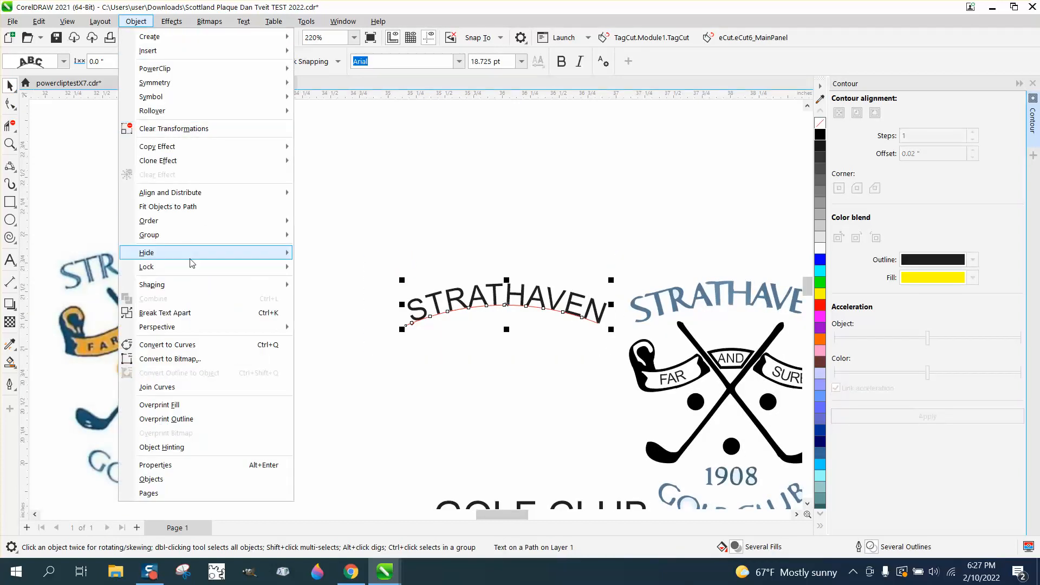
click(181, 313)
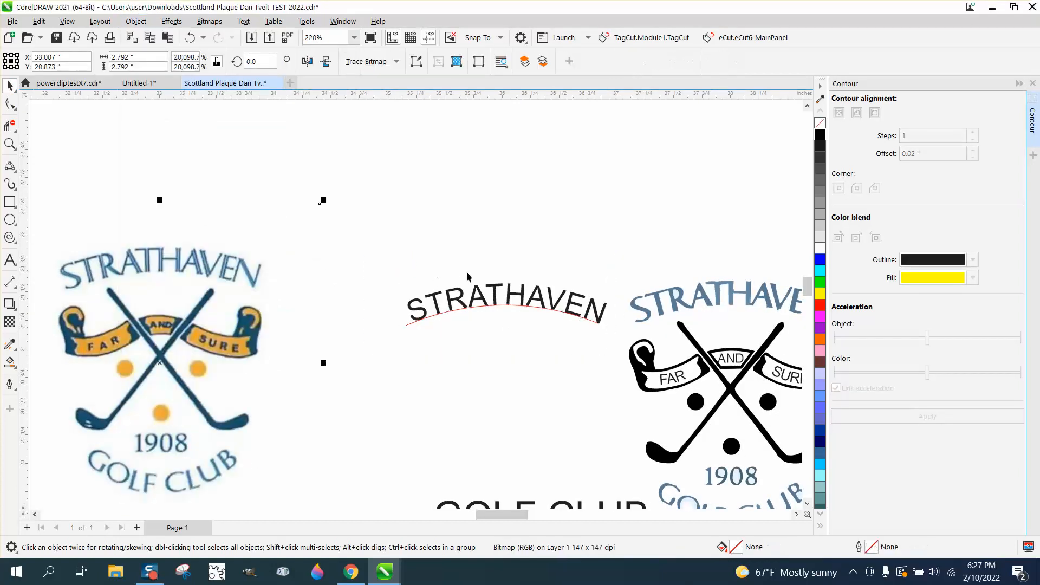
scroll(466, 274, down, 4)
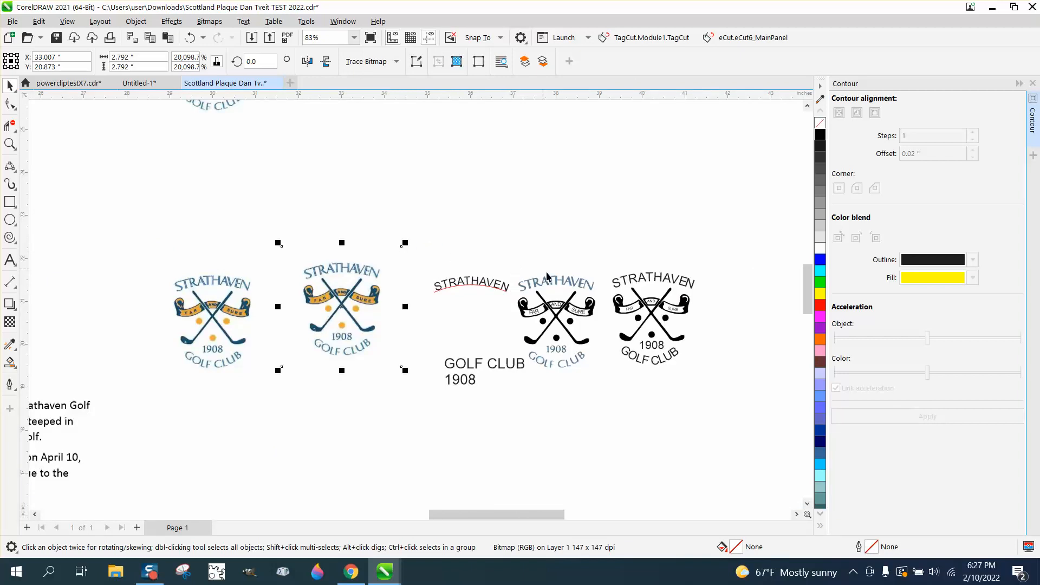
click(476, 285)
drag(470, 288, 470, 308)
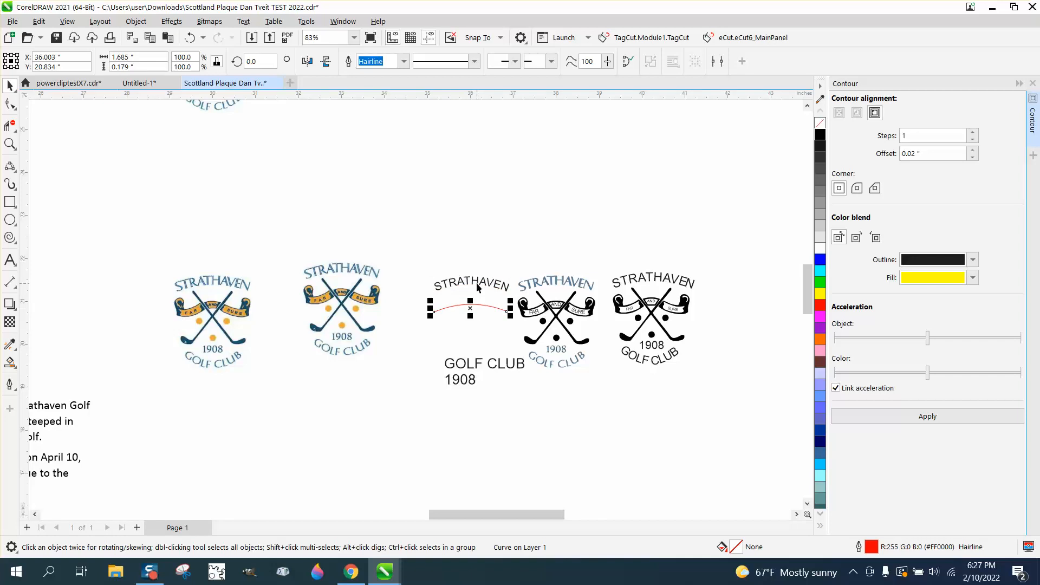
Step: Move the curved black STRATHAVEN text over the blue STRATHAVEN lettering of the emblem beside it
click(10, 144)
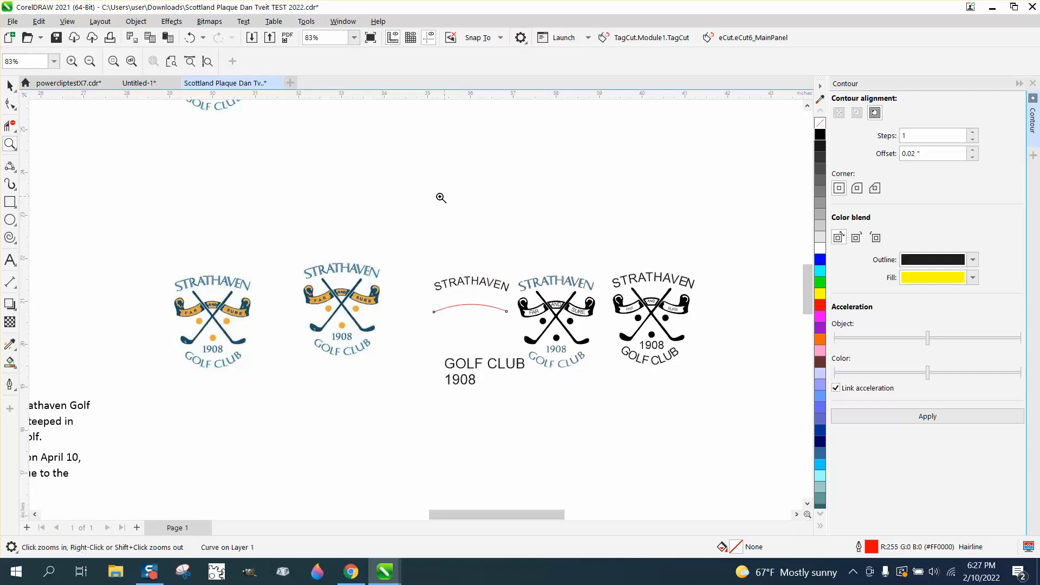
drag(394, 221, 709, 363)
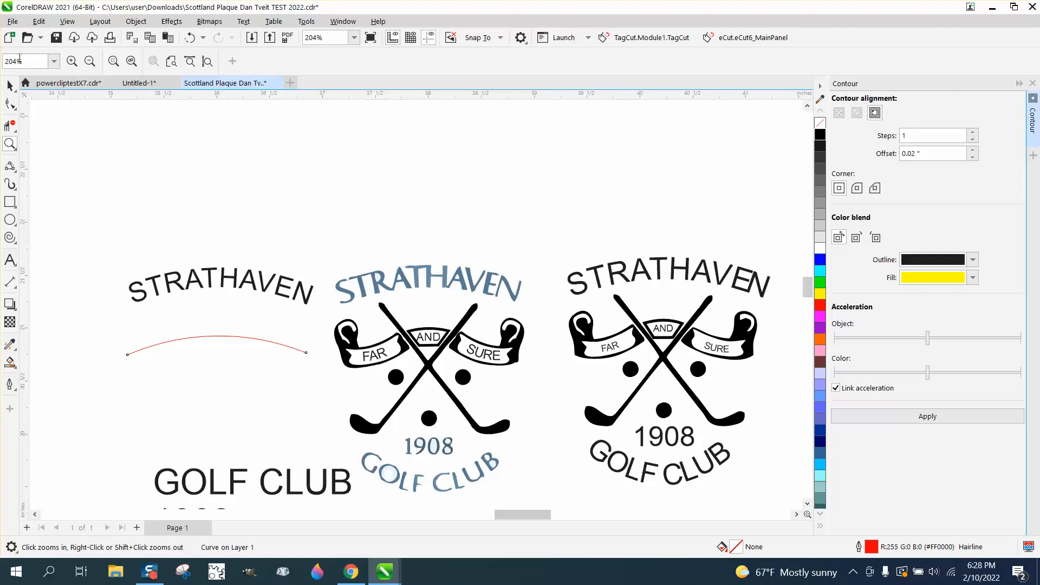
click(10, 85)
click(224, 289)
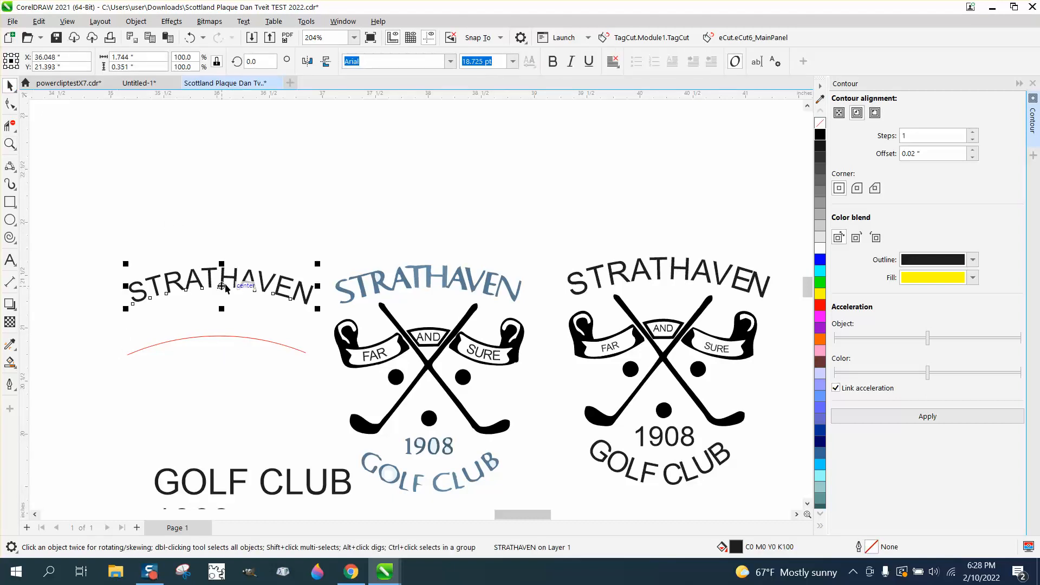
drag(221, 284, 430, 284)
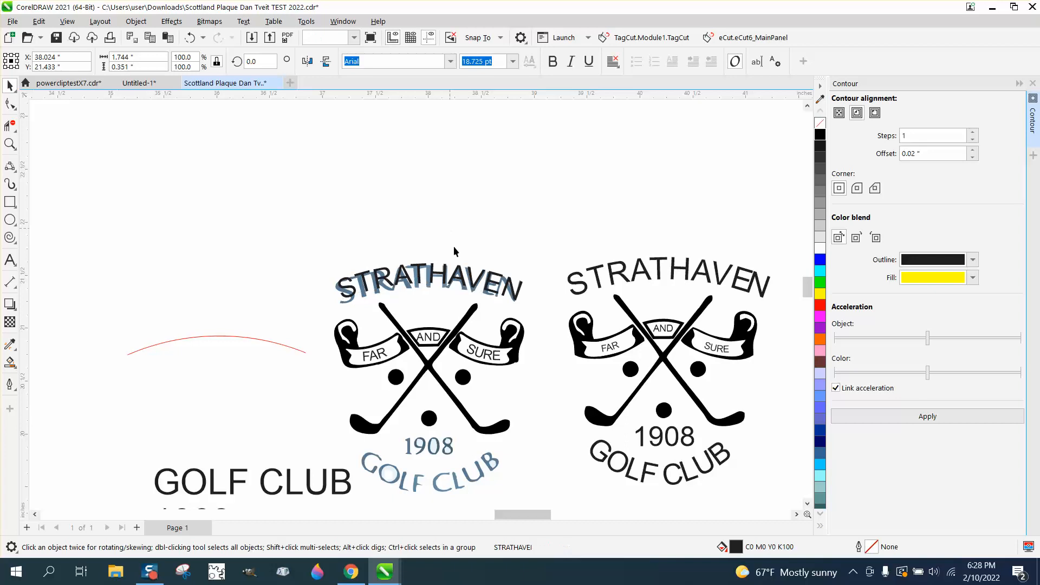
Step: Nudge the black STRATHAVEN text 2 inches up and delete the blue STRATHAVEN letters from the emblem
click(352, 302)
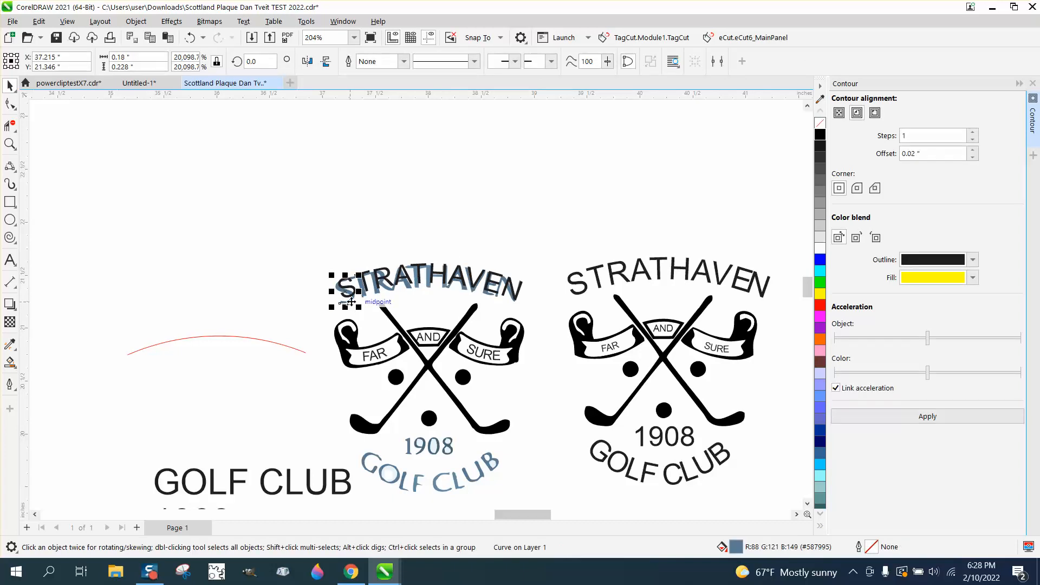
click(379, 207)
click(381, 271)
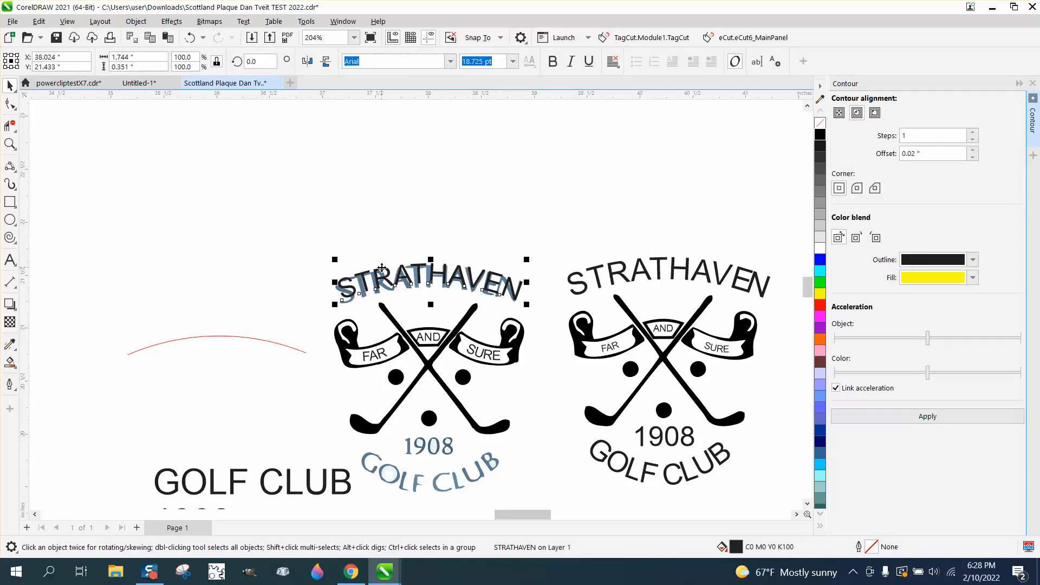
key(Up)
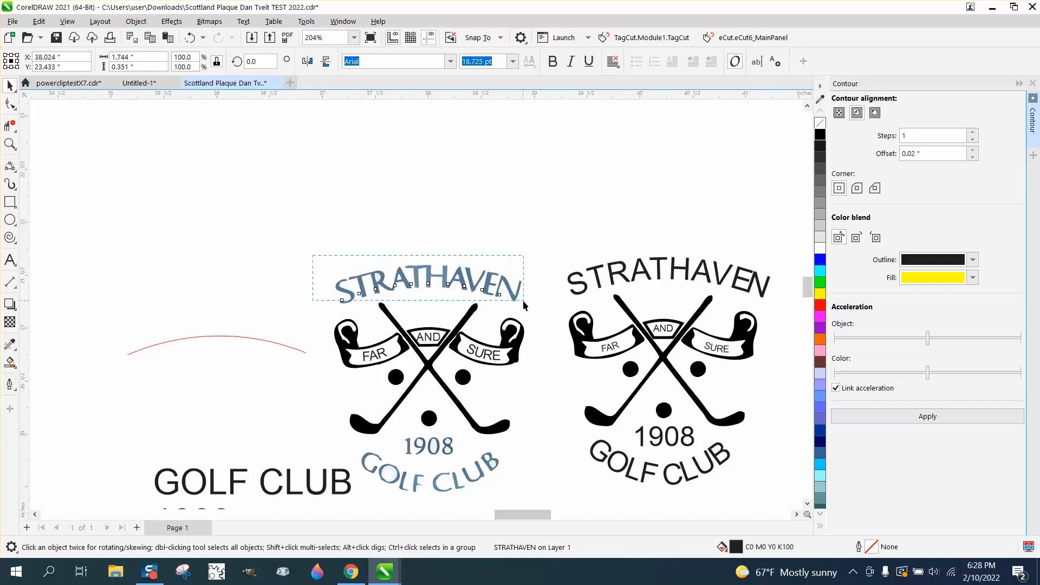
click(453, 296)
Step: Nudge the black STRATHAVEN text 2 inches back down onto the top of the emblem and deselect it
scroll(442, 259, down, 2)
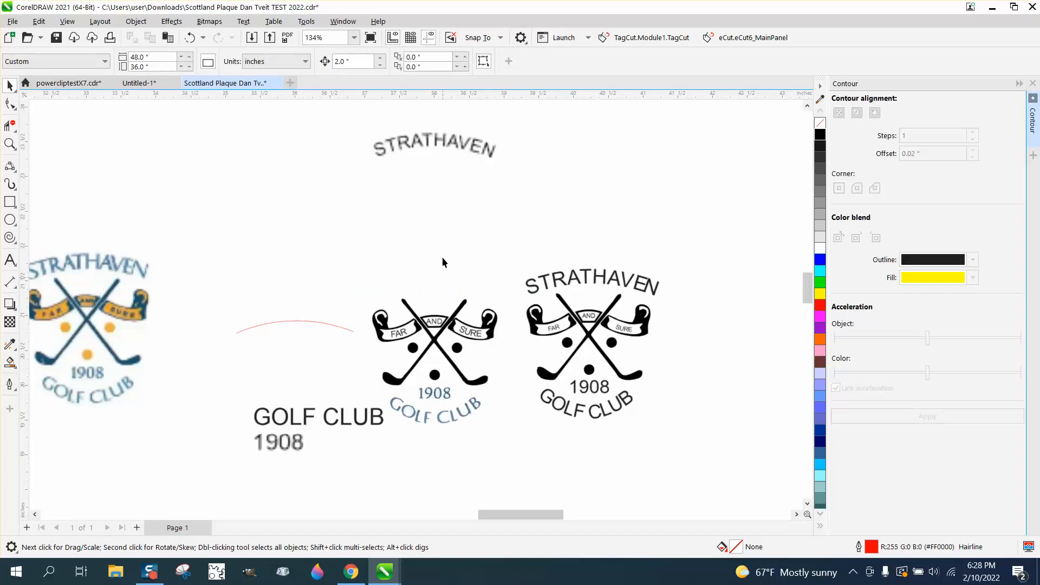
click(440, 147)
key(Down)
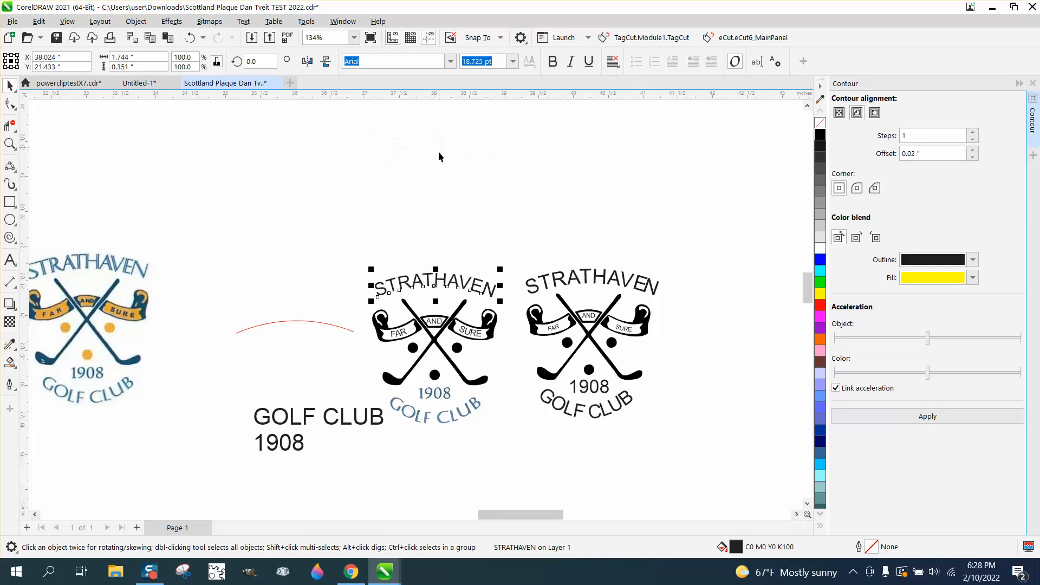
click(404, 236)
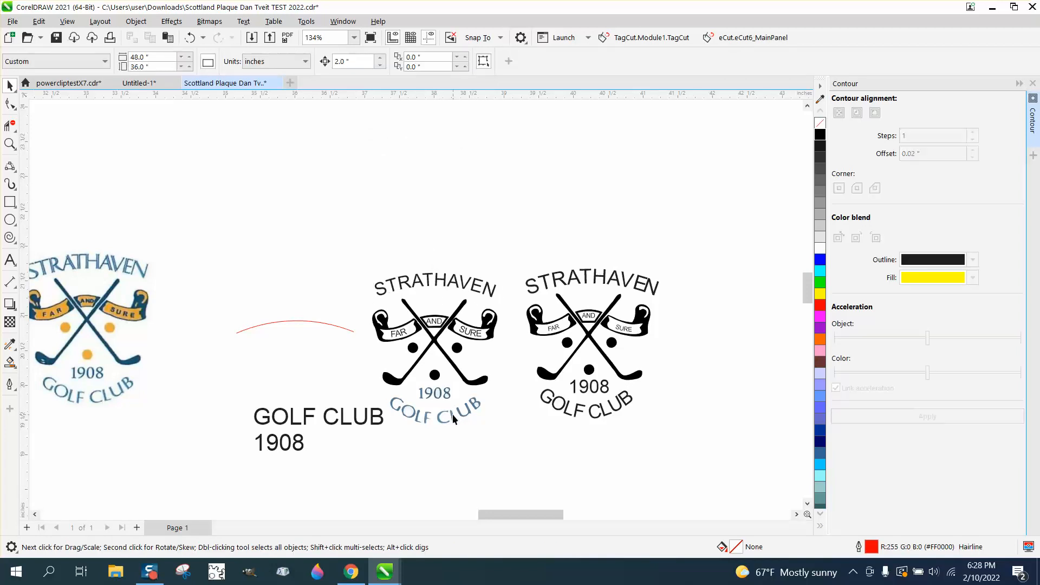
Step: Draw a 3-point curve about 1.158 inches wide and 0.26 inches deep, following the bend of the blue GOLF CLUB lettering
click(10, 144)
drag(323, 324, 671, 477)
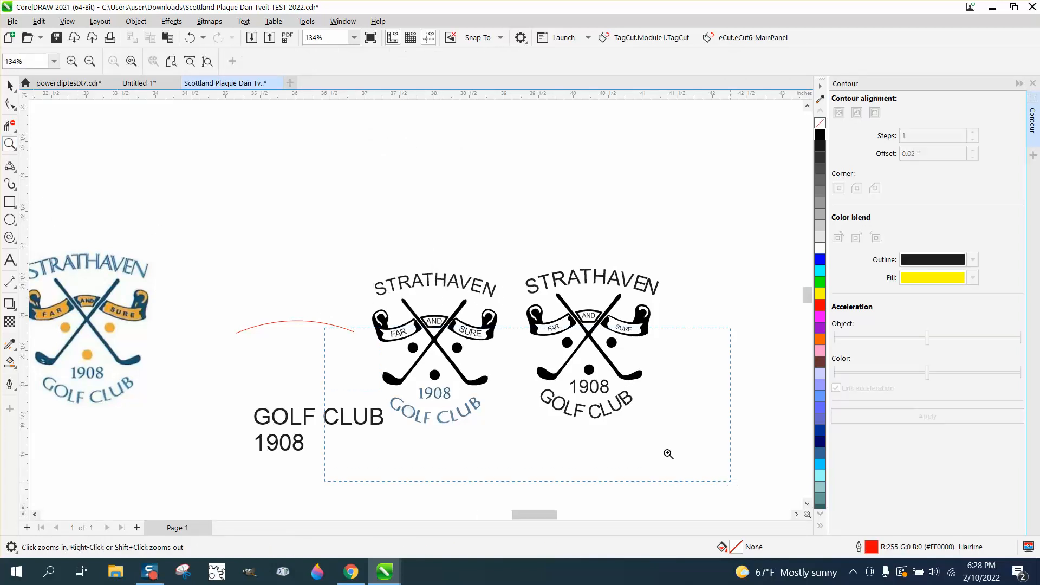
click(10, 167)
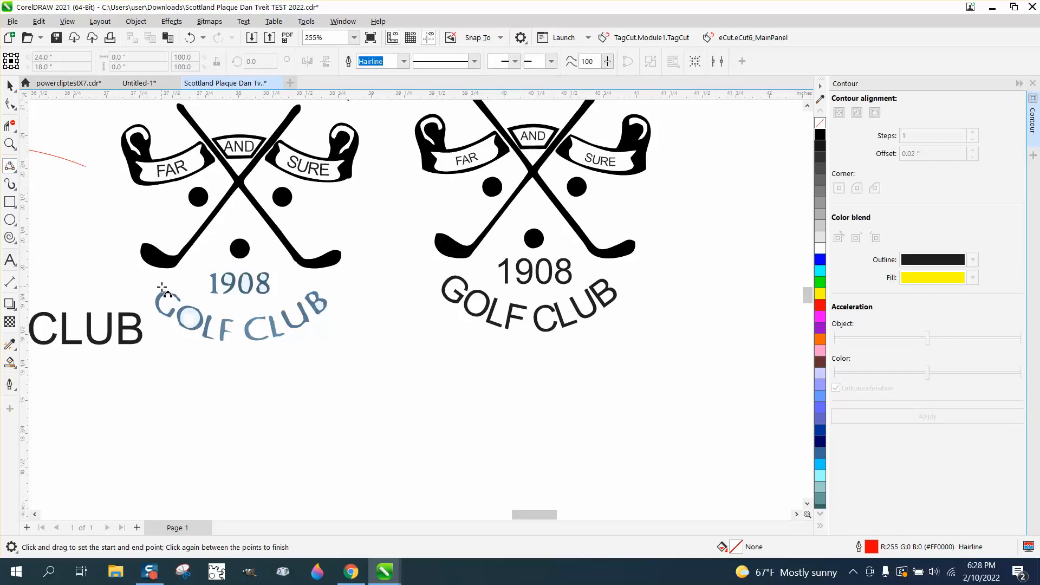
drag(162, 287, 311, 291)
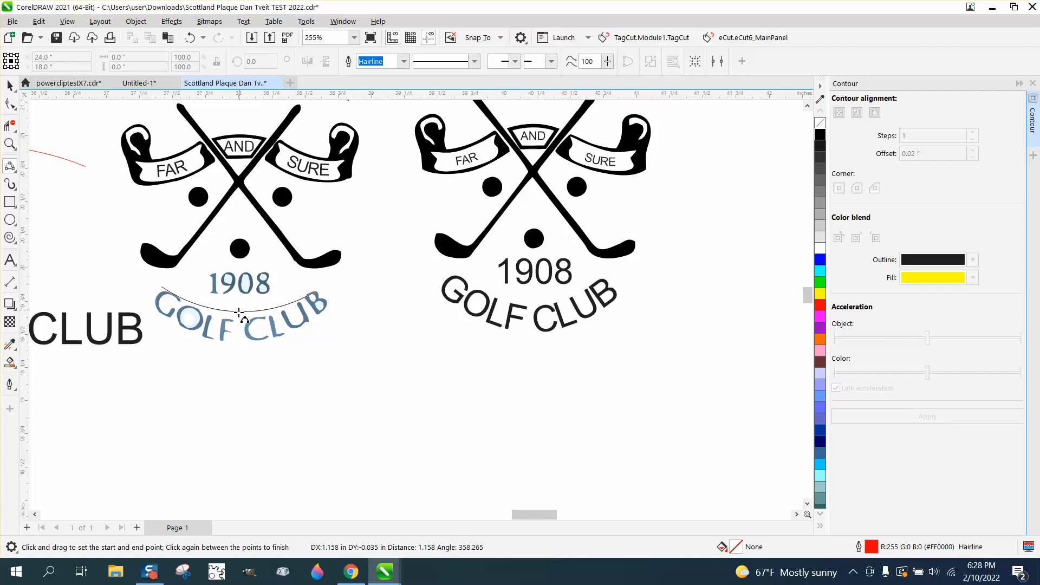
click(236, 320)
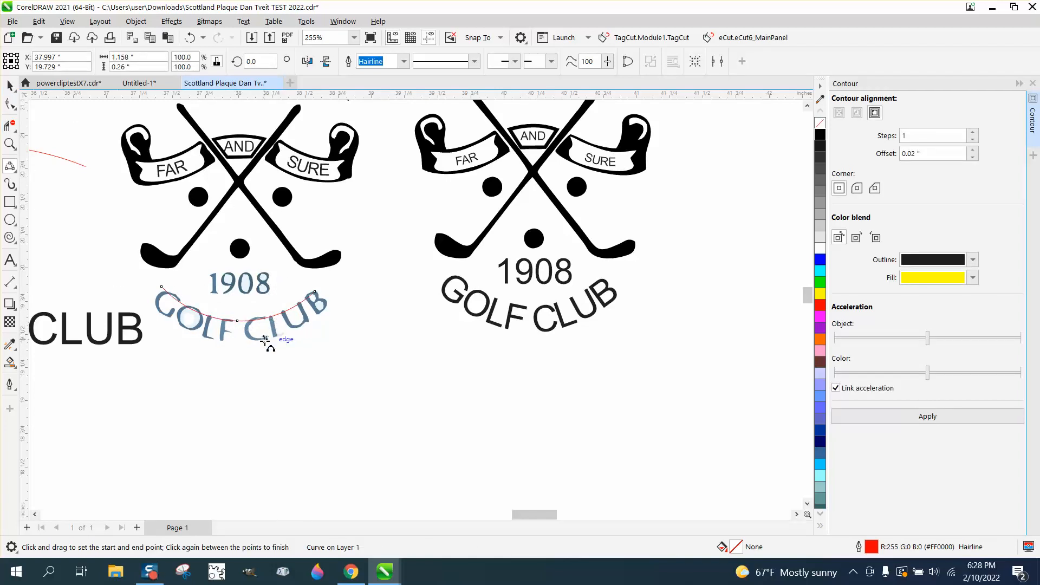
click(10, 85)
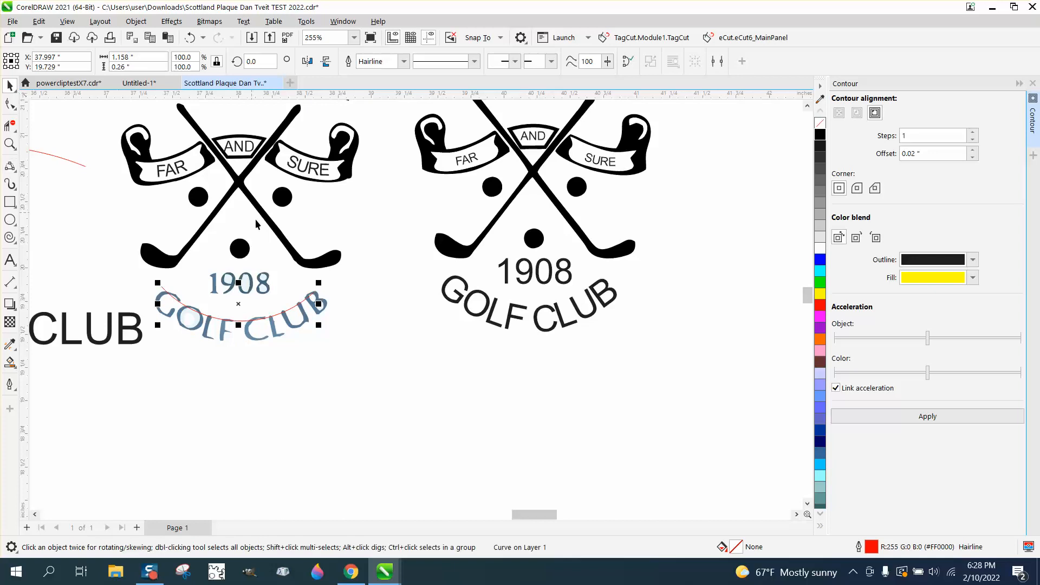
Step: Nudge the new arc 2 inches down and place the plain GOLF CLUB text above it, scaled to about 1.142 inches wide
scroll(307, 330, down, 1)
key(Down)
scroll(282, 368, down, 1)
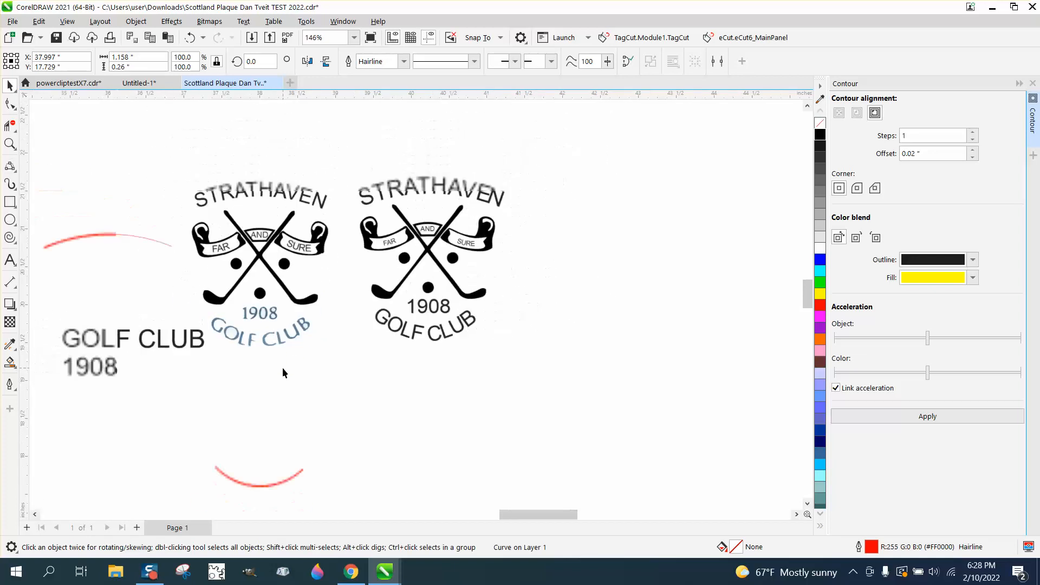
drag(191, 351, 330, 396)
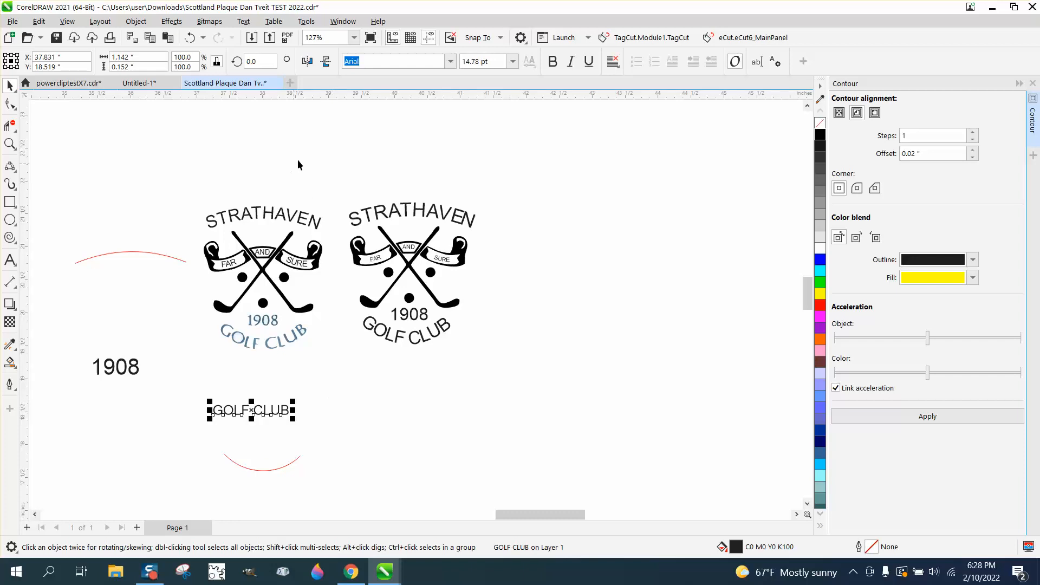
Step: Fit the GOLF CLUB text to the lower arc near the arc's left end
click(243, 21)
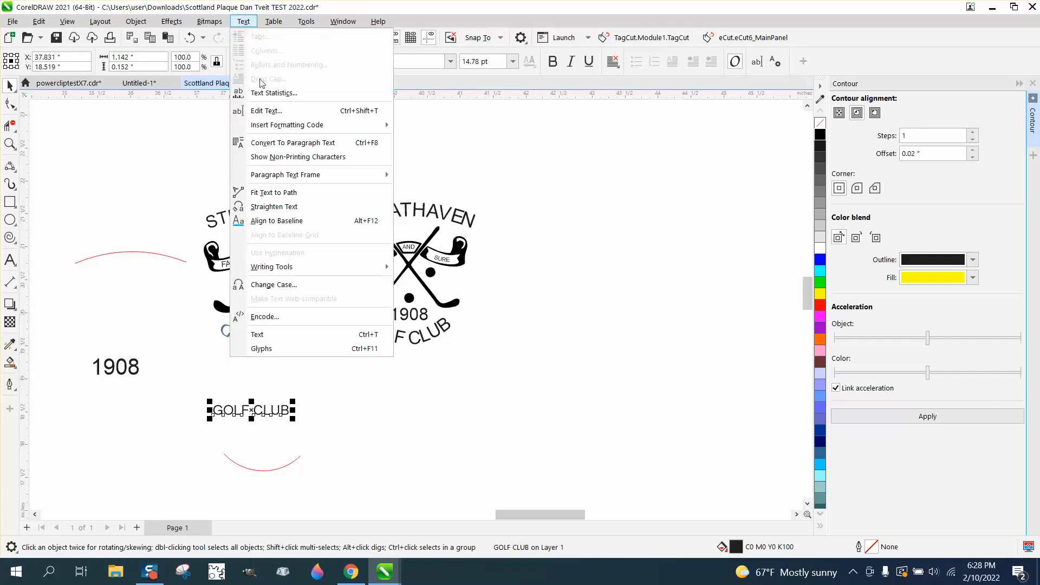
click(274, 193)
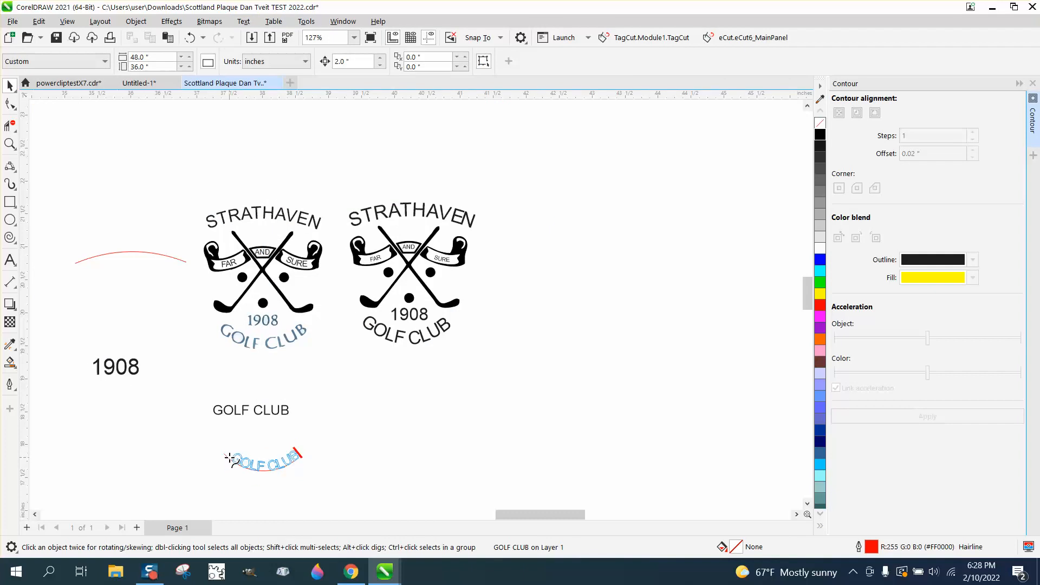
click(230, 459)
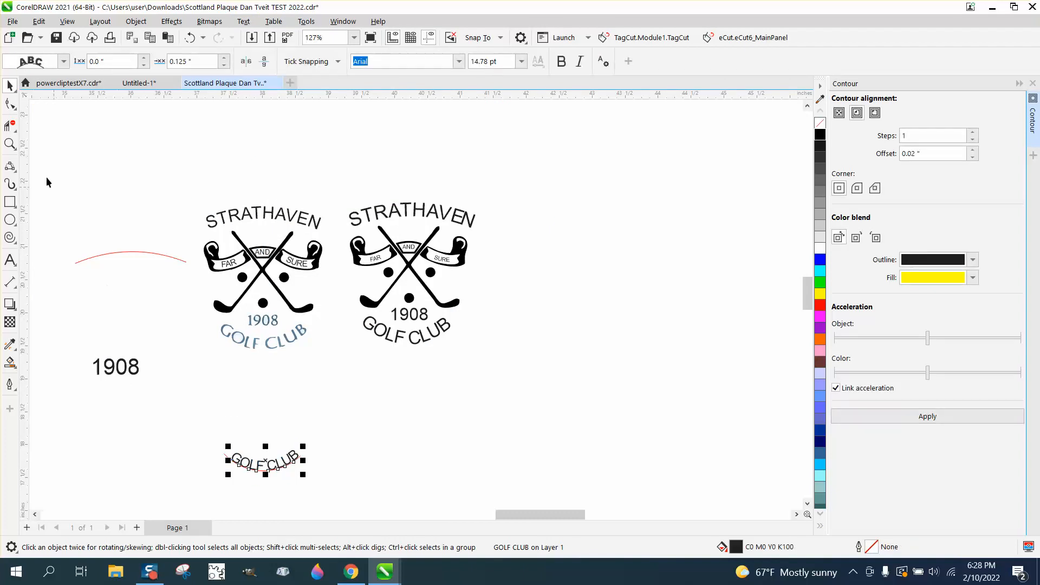
Step: Try a -0.05 inch path distance for GOLF CLUB, restore it to 0, and set the offset to 0.075 inches
click(9, 144)
drag(212, 449, 466, 493)
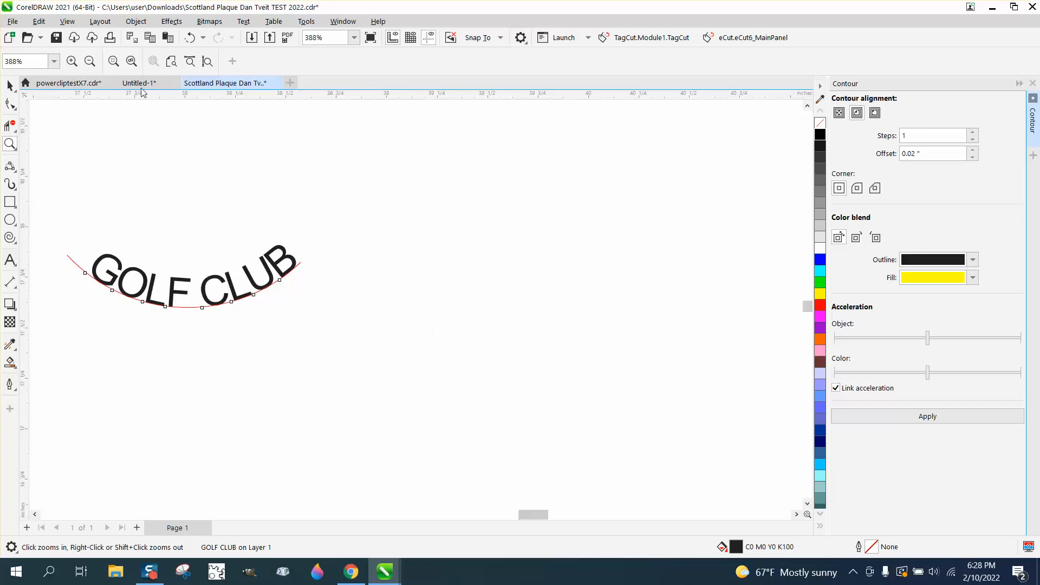
click(10, 85)
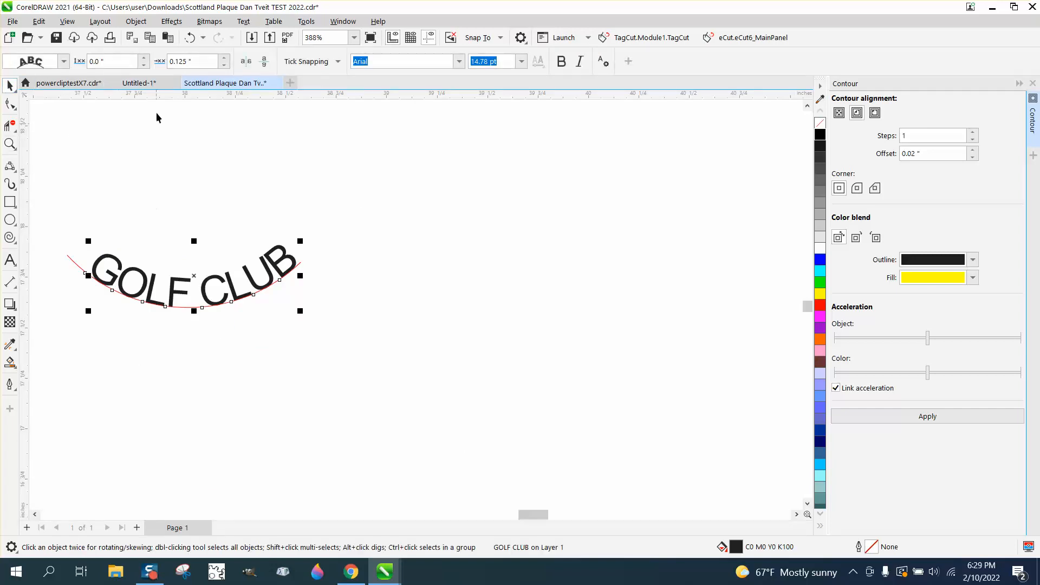
click(144, 65)
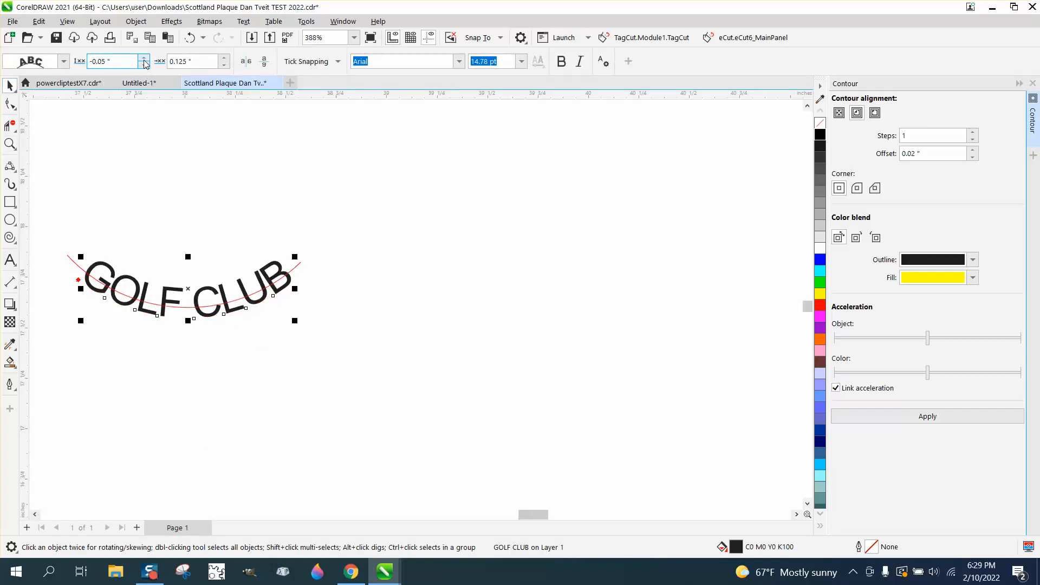
click(144, 57)
click(222, 65)
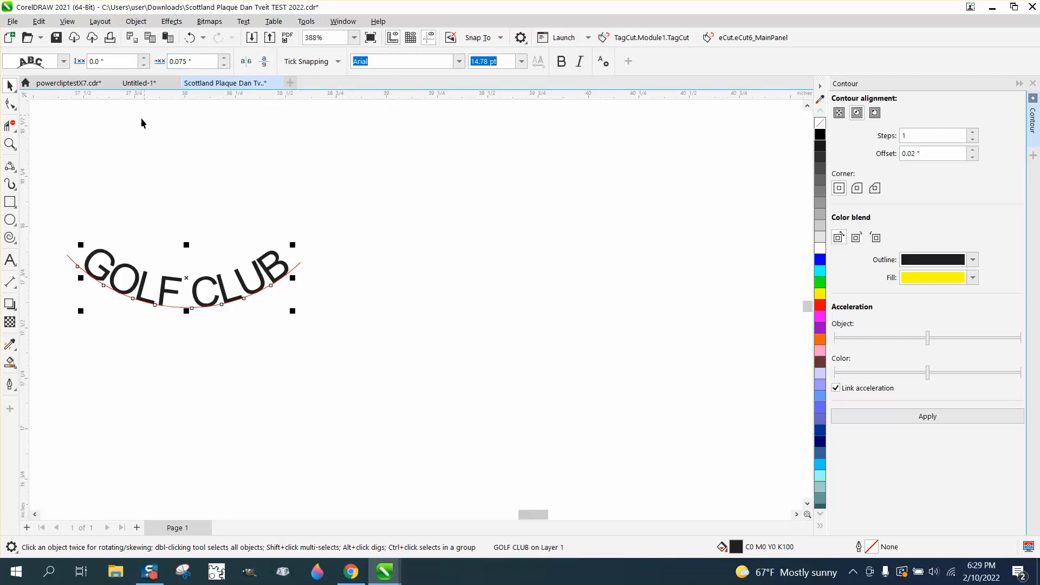
Step: Widen the GOLF CLUB letter spacing to fill the arc and set the text's offset along the path to 0.025 inches
click(15, 108)
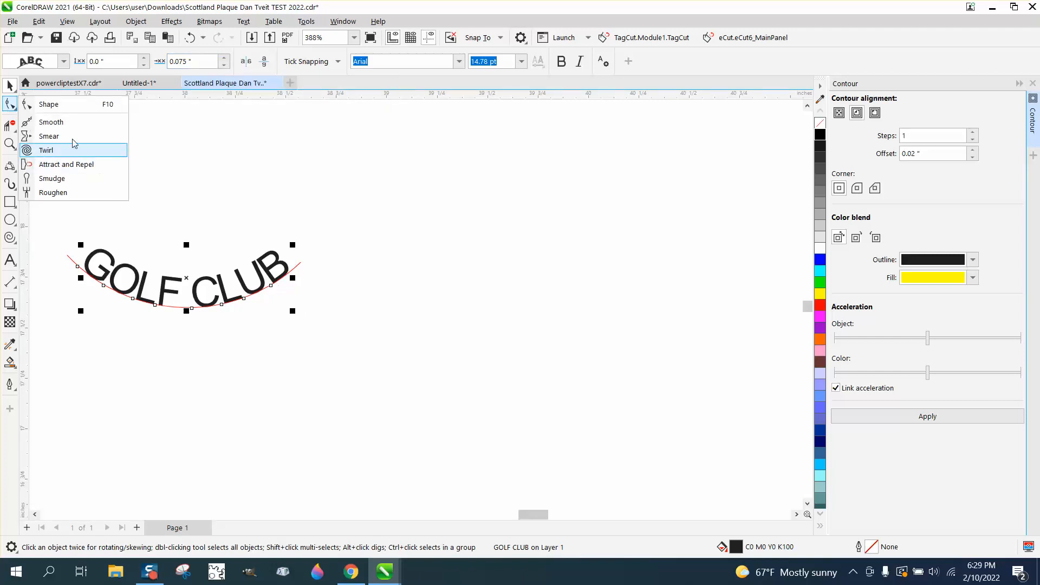
click(48, 104)
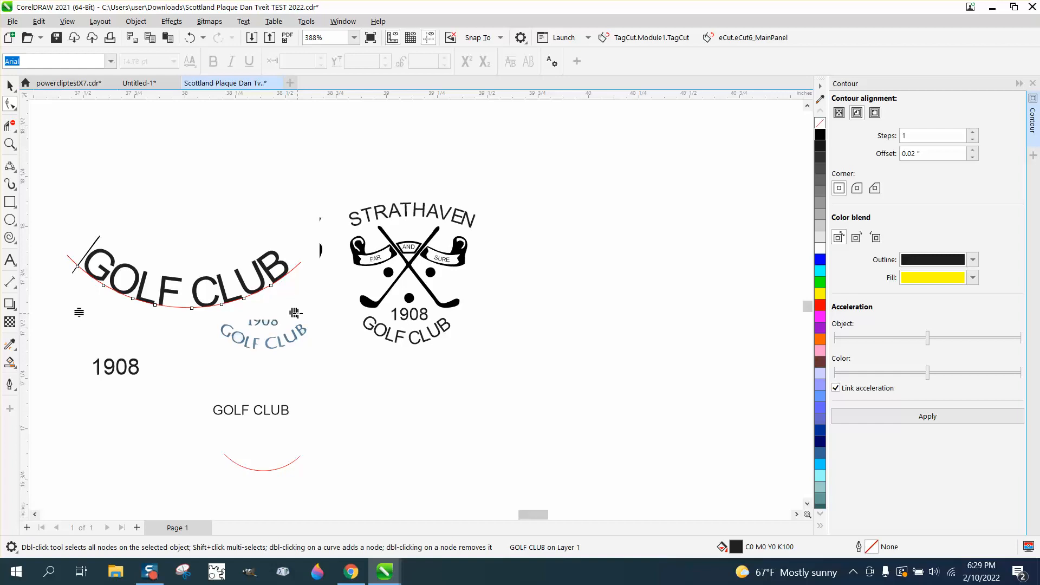
drag(295, 313, 320, 311)
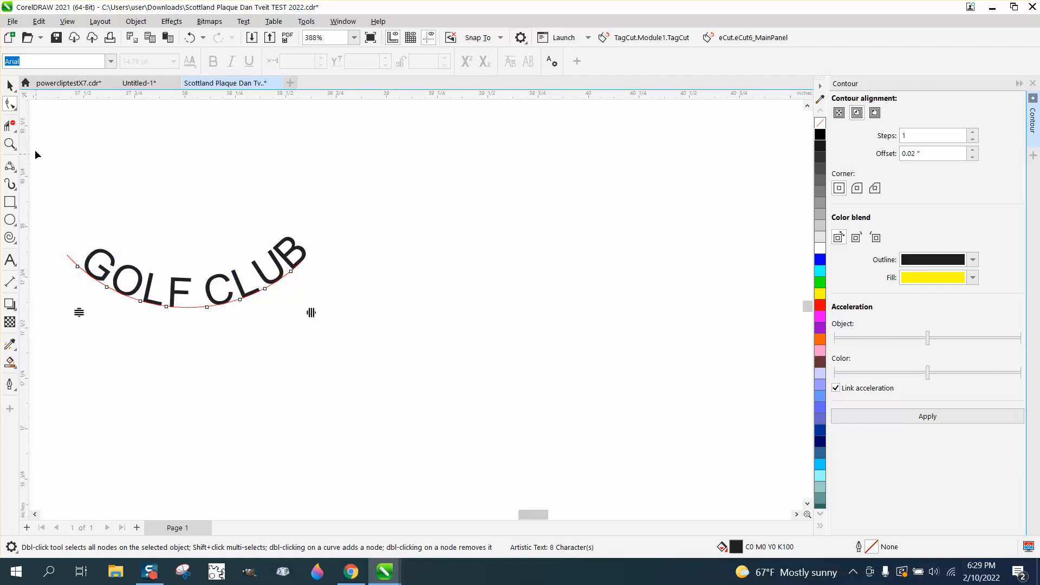
click(10, 85)
click(224, 65)
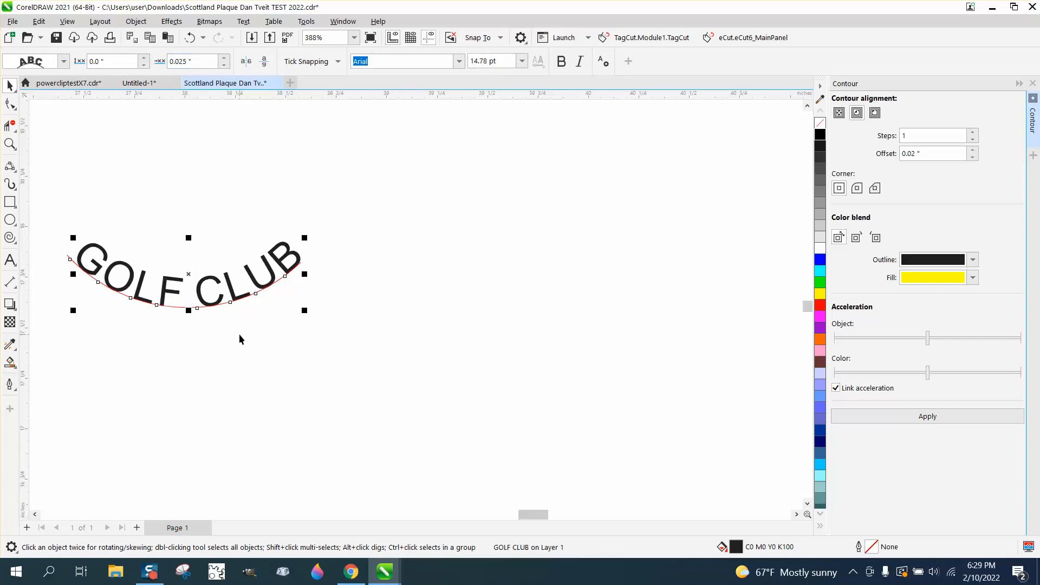
Step: Break the curved GOLF CLUB text apart from its arc
drag(53, 200, 397, 336)
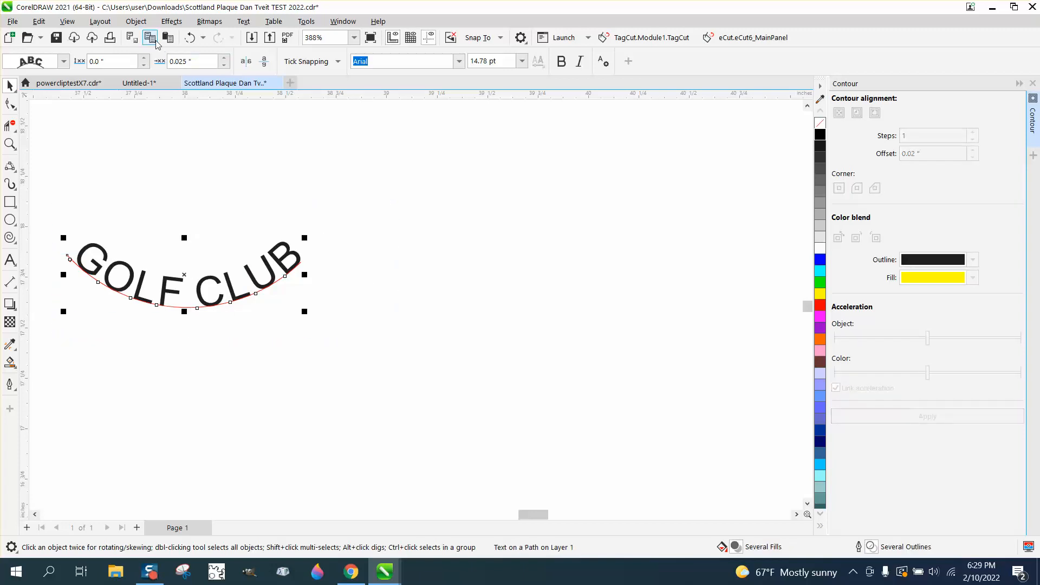
click(144, 22)
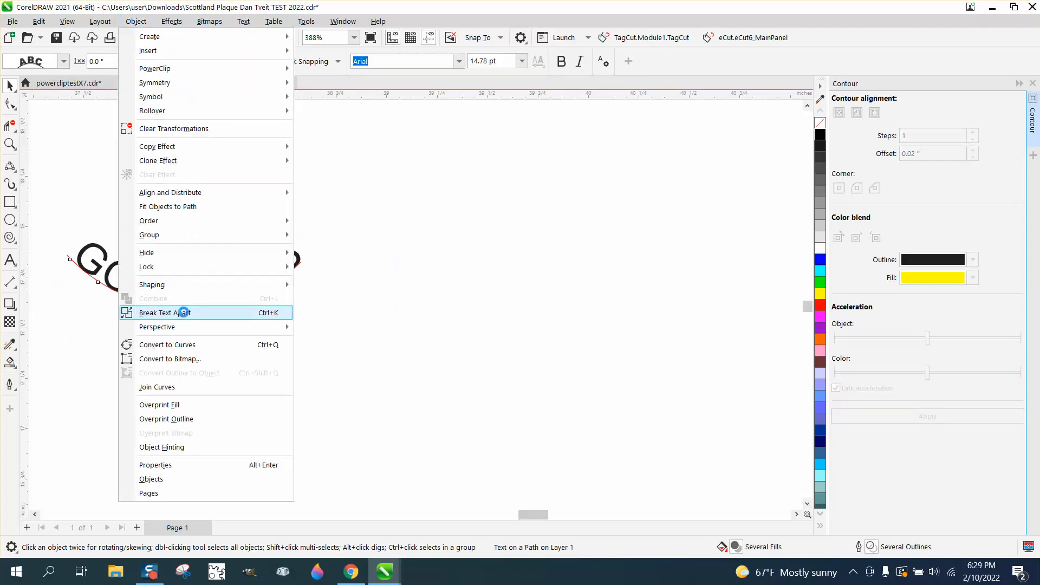
click(267, 310)
Step: Nudge the detached GOLF CLUB text 2 inches up, place it just below the emblem's blue GOLF CLUB lettering and scale it to about 1.413 inches wide
click(255, 282)
scroll(412, 423, down, 2)
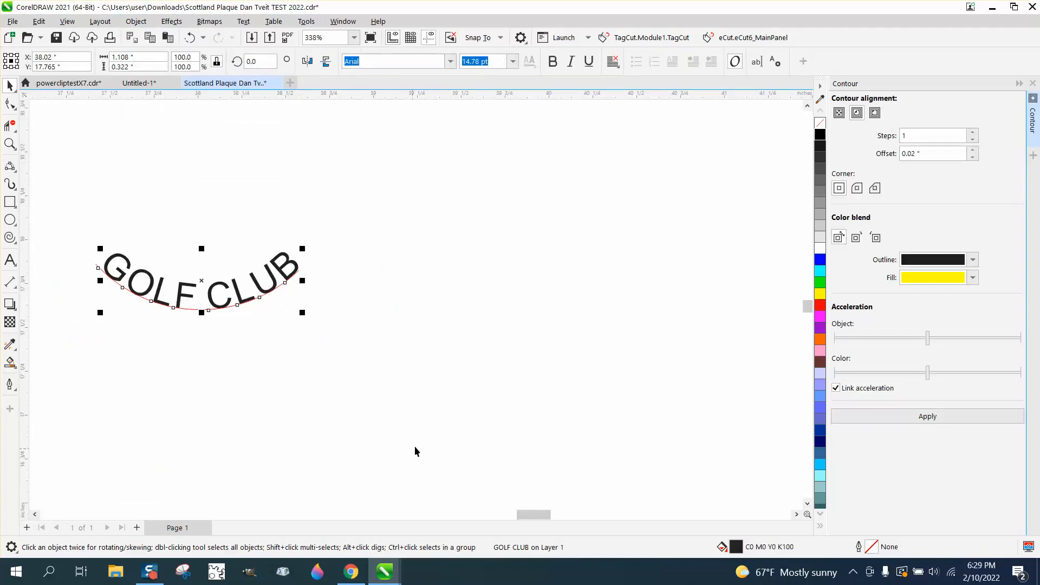
scroll(402, 379, down, 1)
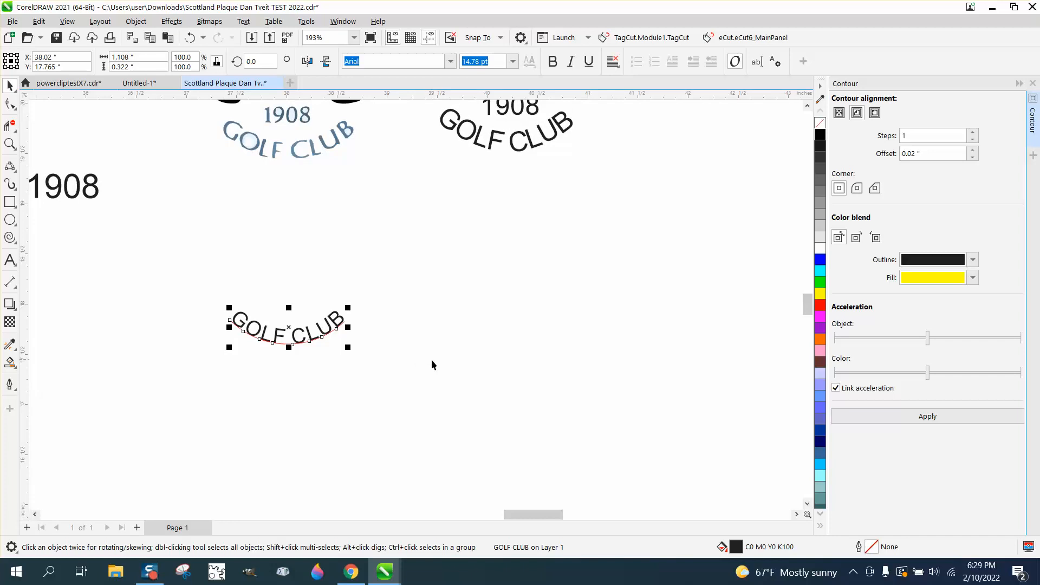
key(Up)
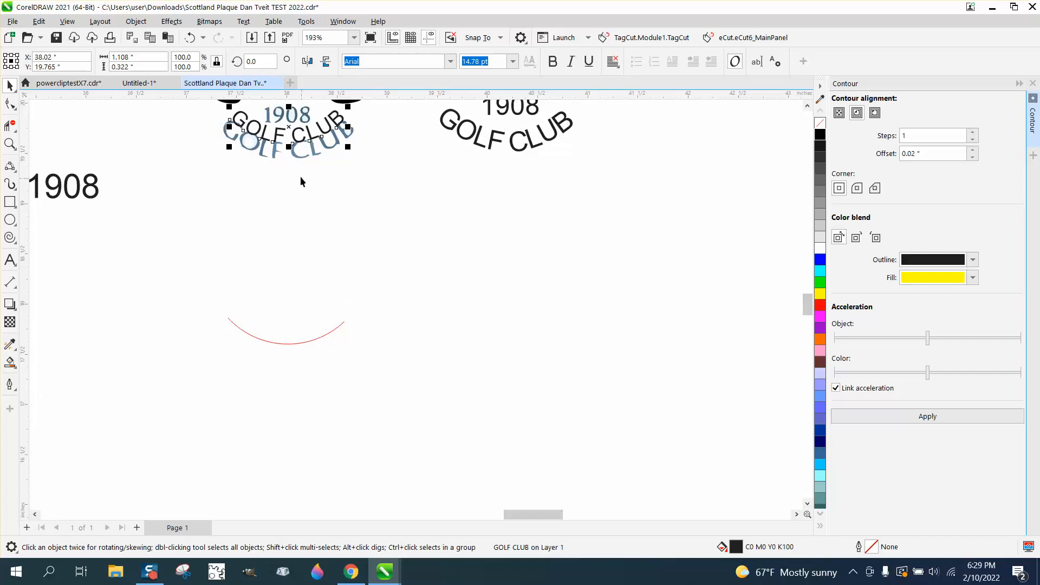
drag(290, 133, 293, 181)
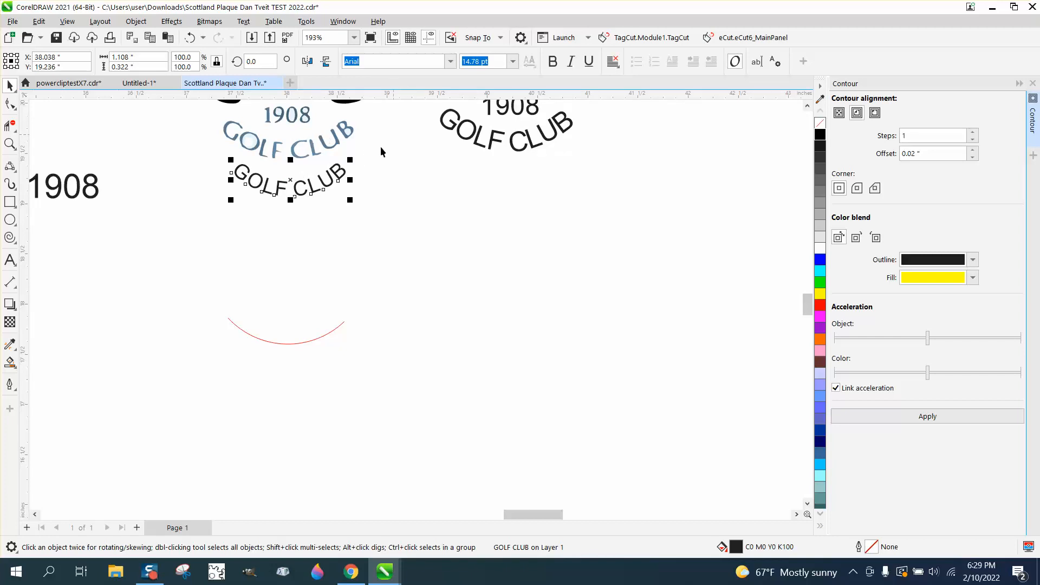
drag(351, 158, 366, 150)
Step: Delete the emblem's blue GOLF CLUB letters and move the black curved GOLF CLUB text into their place
click(313, 151)
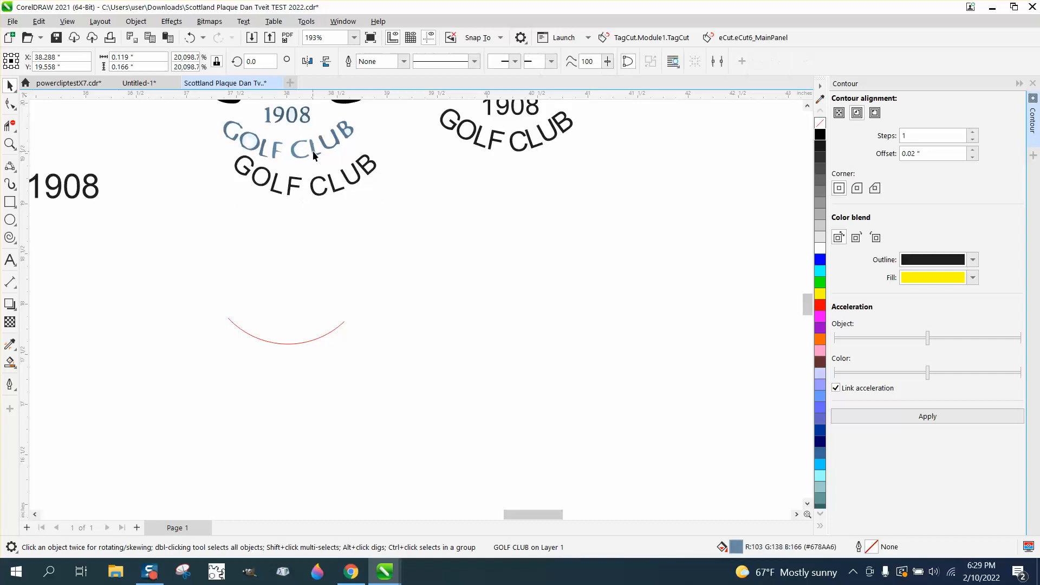
drag(210, 124, 379, 152)
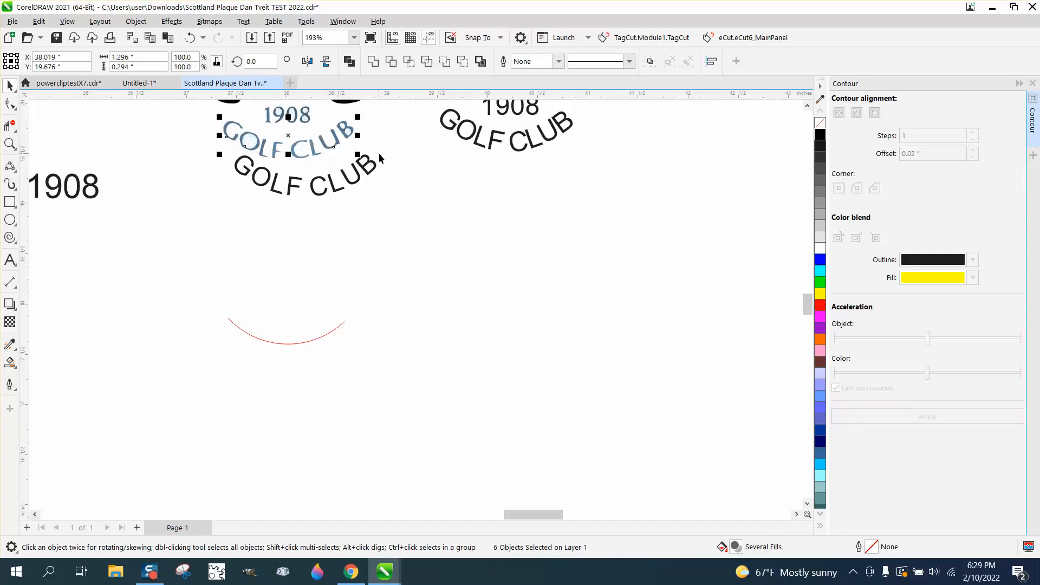
key(Delete)
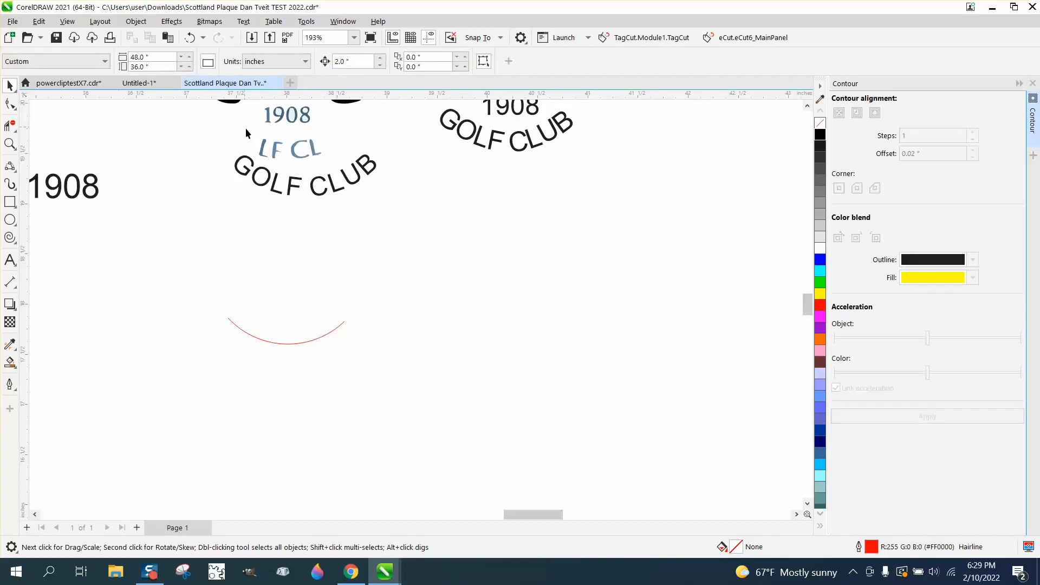
drag(245, 128, 342, 158)
key(Delete)
click(280, 149)
key(Delete)
click(298, 156)
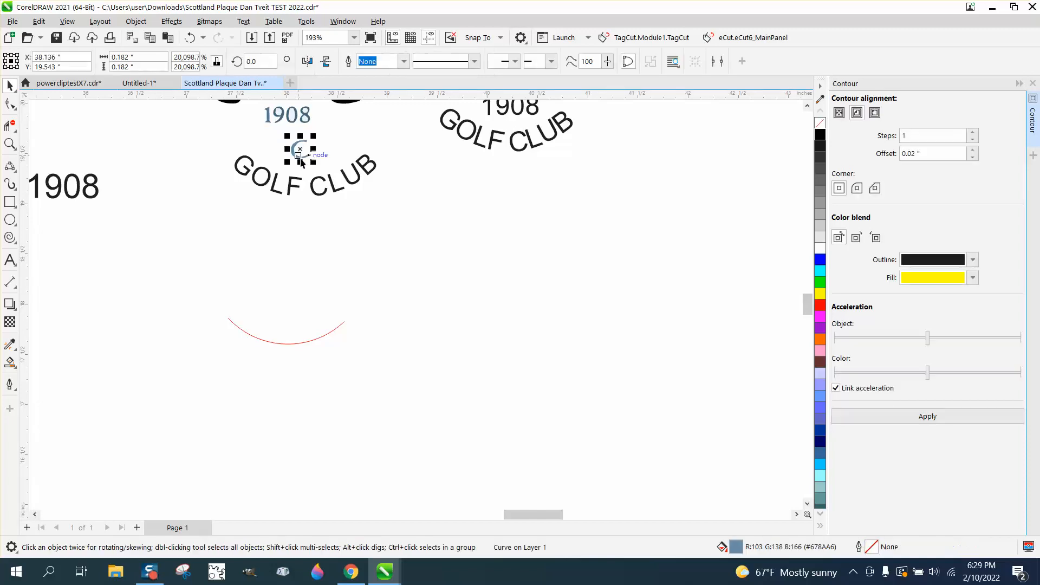
key(Delete)
drag(318, 177, 306, 152)
Step: Delete the blue 1908 numerals above the GOLF CLUB text
scroll(306, 152, down, 1)
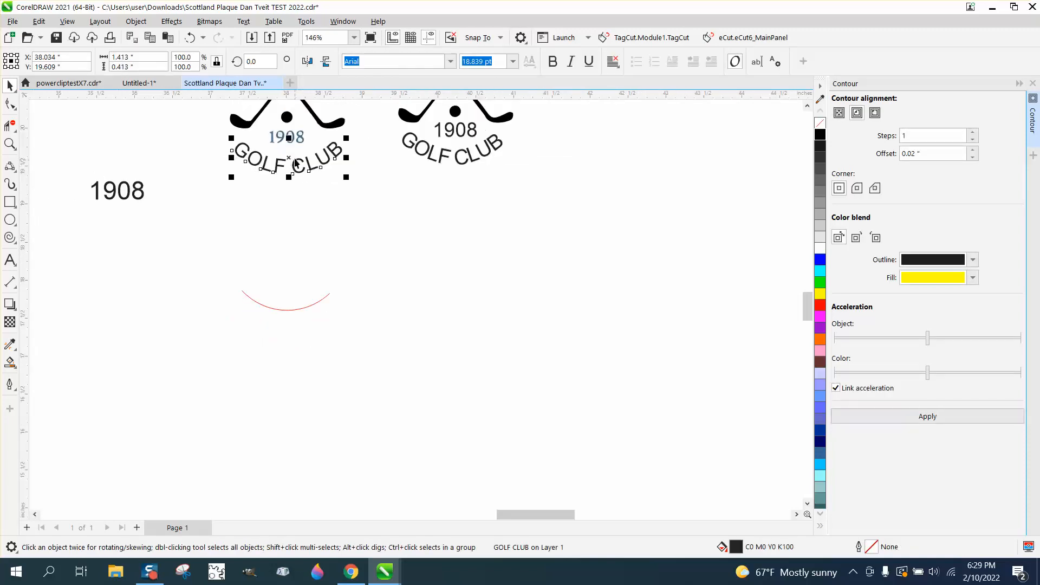
drag(262, 125, 308, 151)
key(Delete)
Step: Set the plain 1908 text's font size to 18.83 pt and place it in the emblem between the lowest ball and GOLF CLUB
click(144, 191)
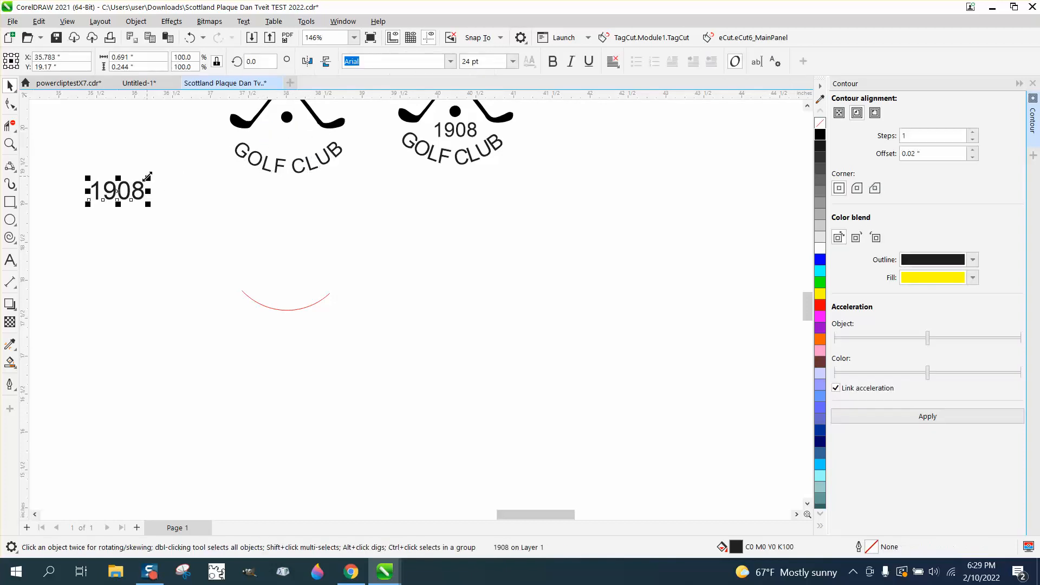
click(267, 173)
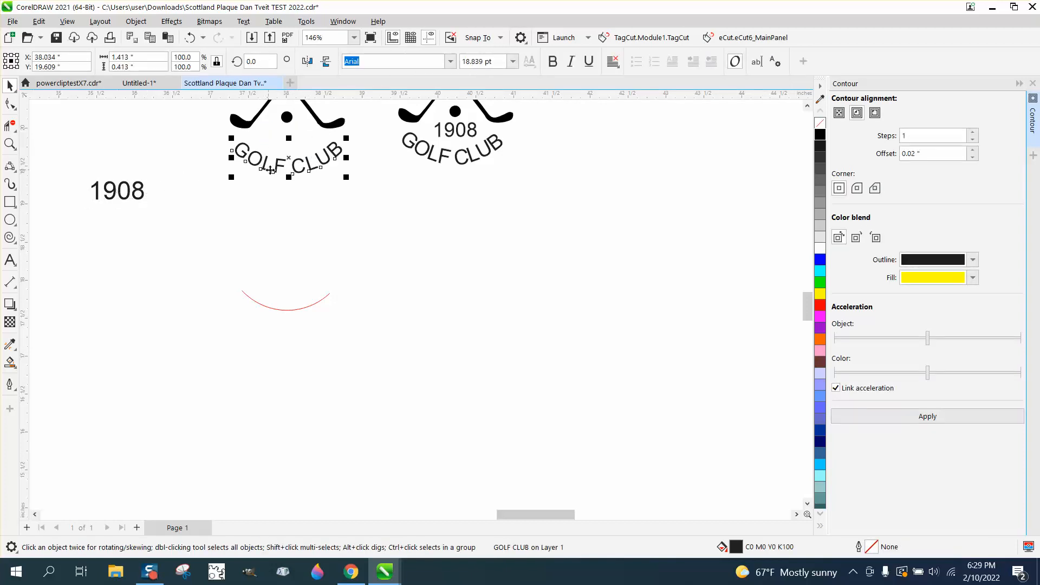
click(143, 193)
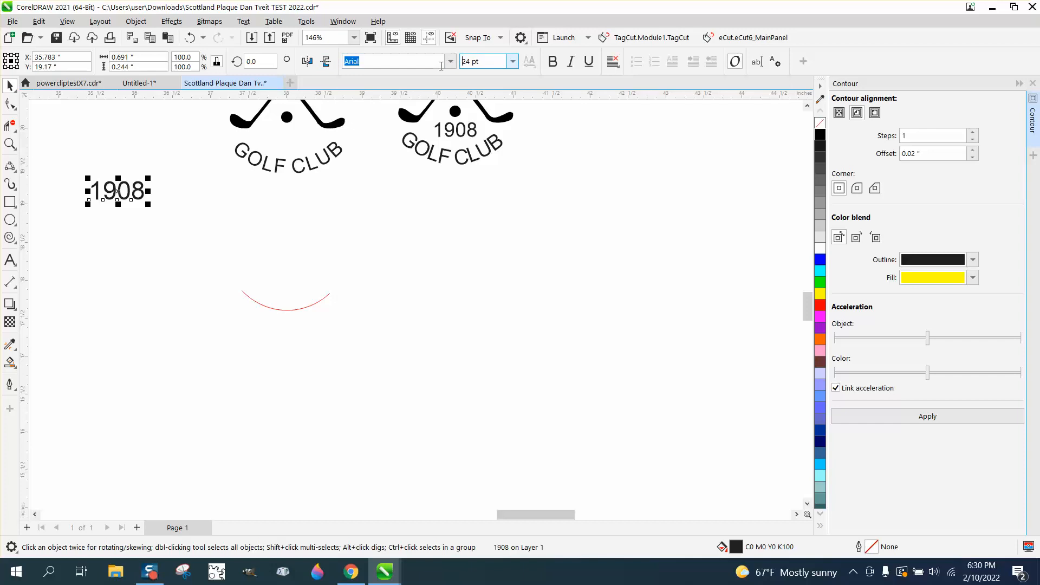
click(475, 61)
text(18.83)
key(Return)
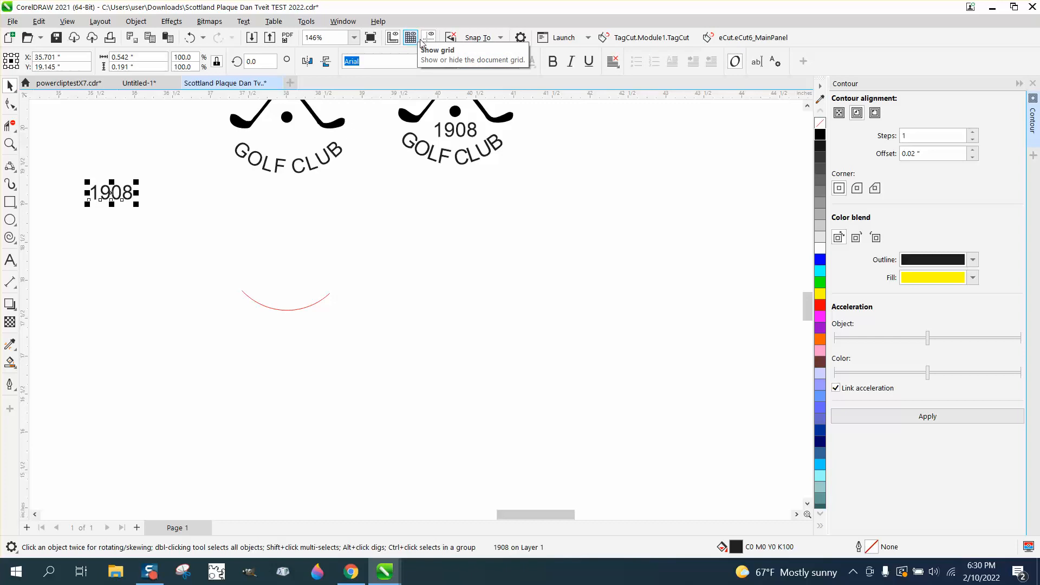
drag(116, 201, 292, 149)
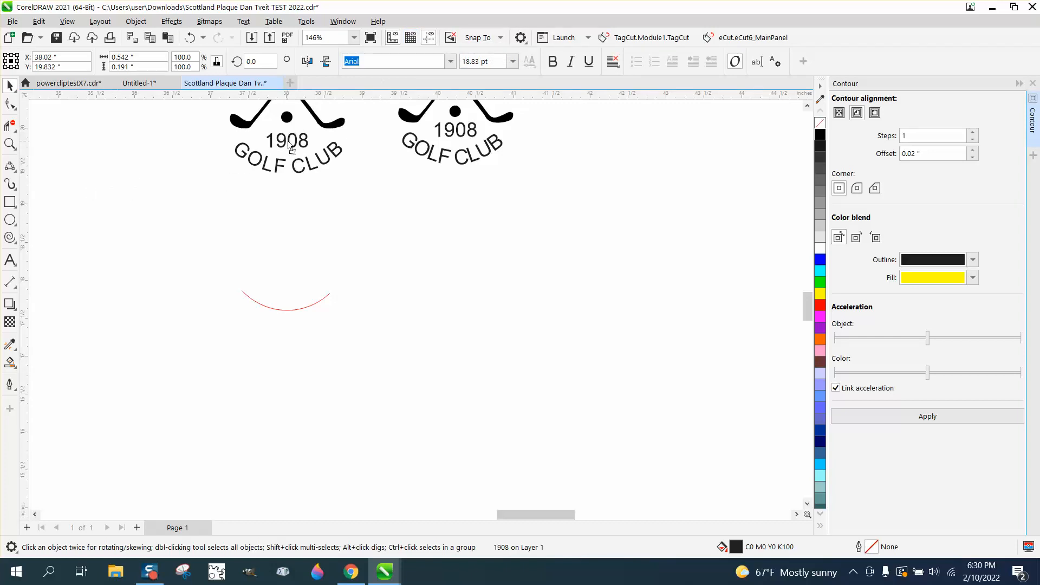
scroll(226, 281, down, 2)
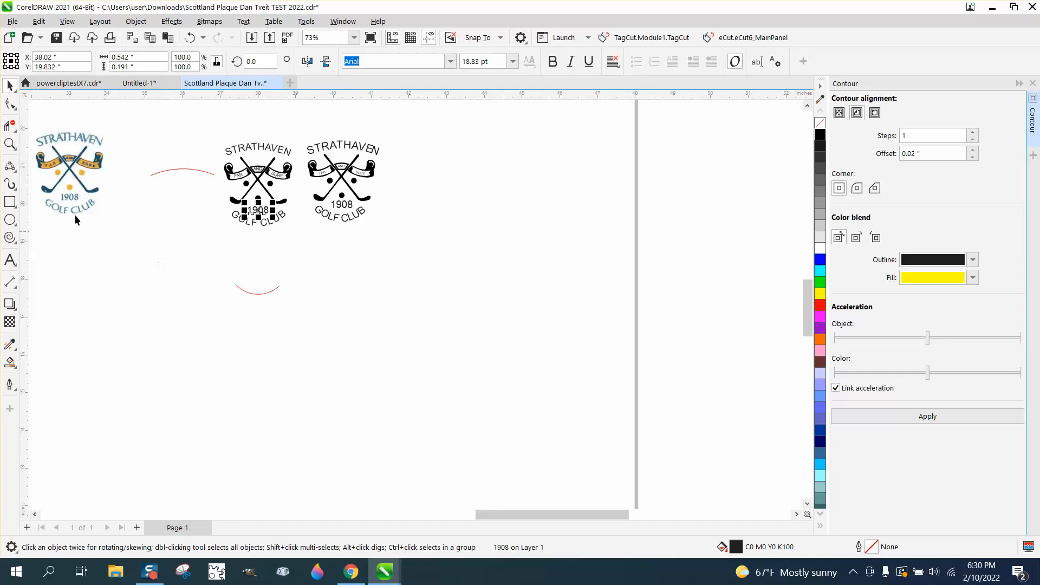
Step: Give the FAR banner shape a black outline and remove its fill
click(9, 143)
drag(215, 139, 488, 250)
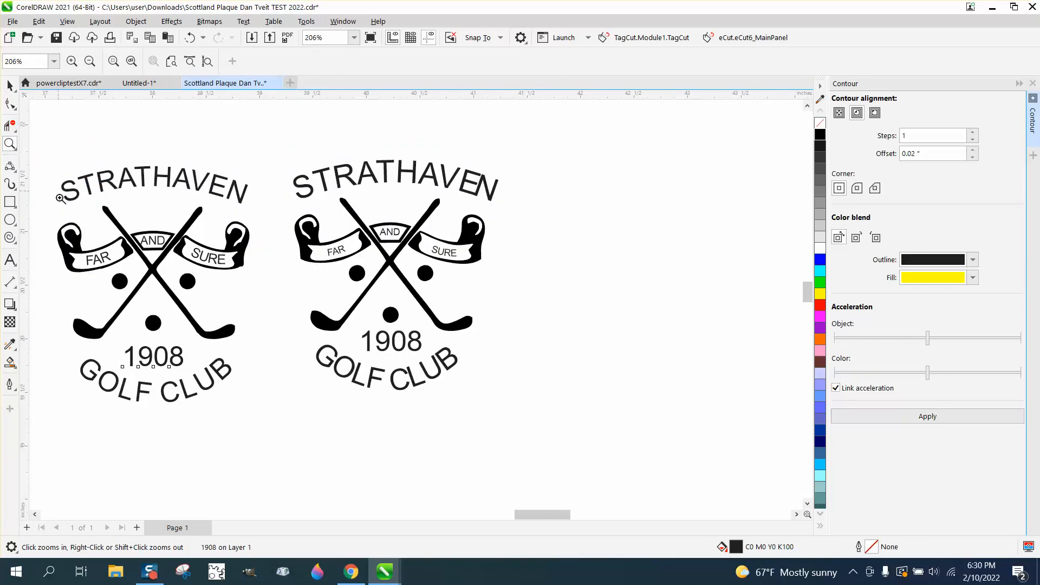
drag(60, 211, 146, 267)
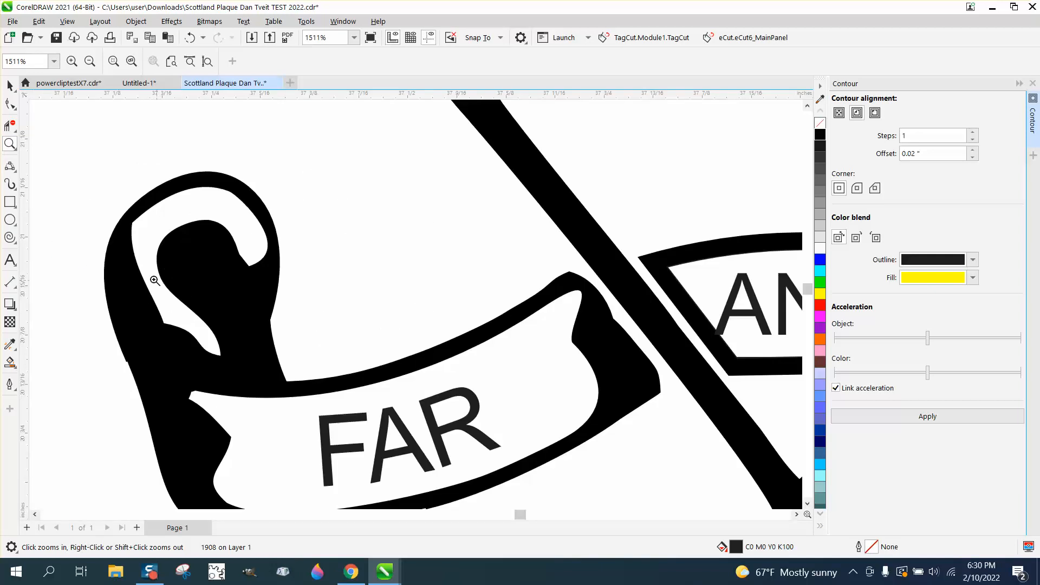
click(9, 85)
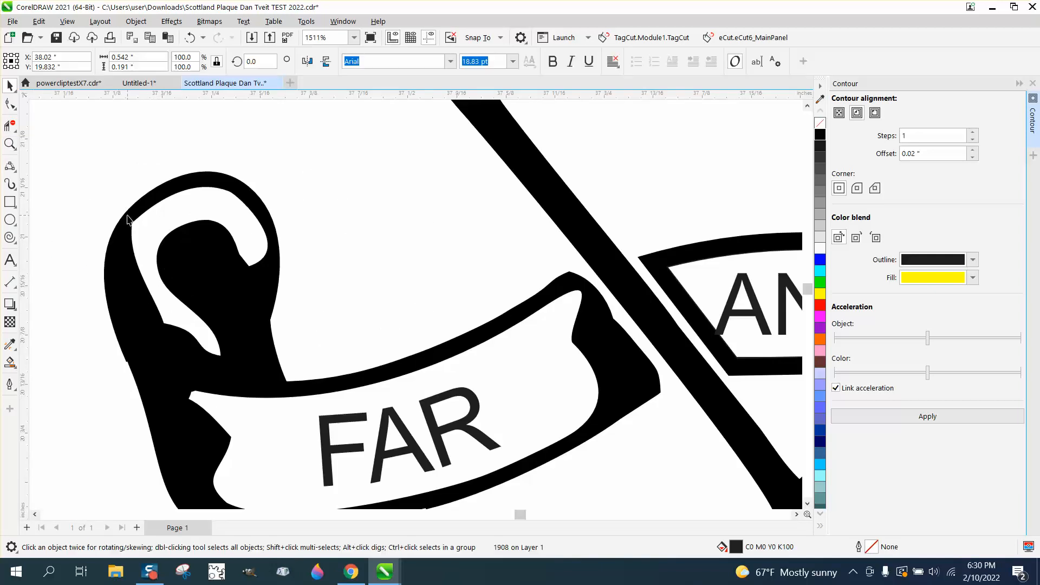
click(130, 221)
right_click(819, 134)
click(820, 122)
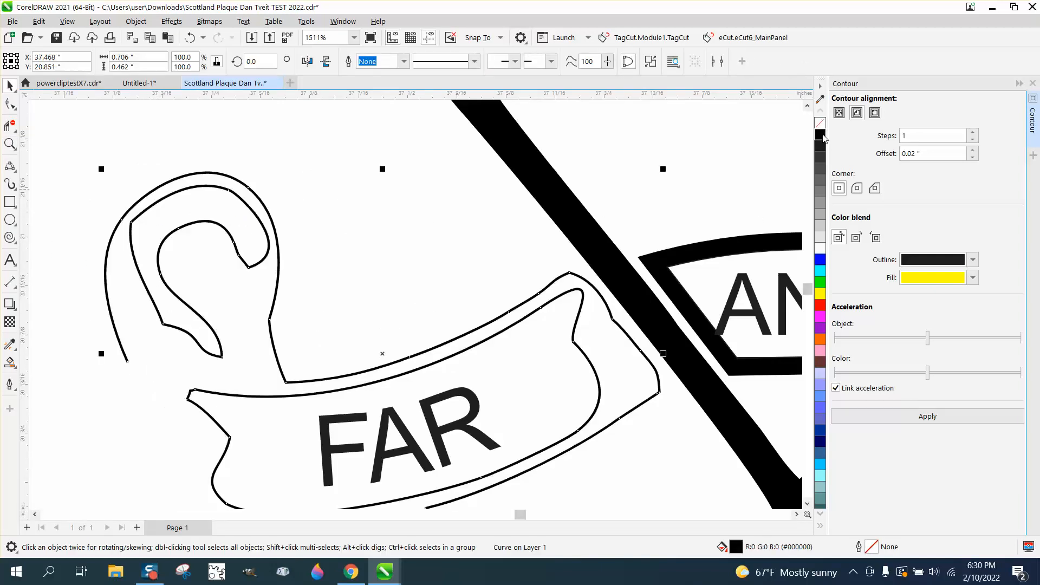
Step: Delete the two upper nodes of the scroll's inner curl on the FAR banner outline
click(14, 107)
click(60, 124)
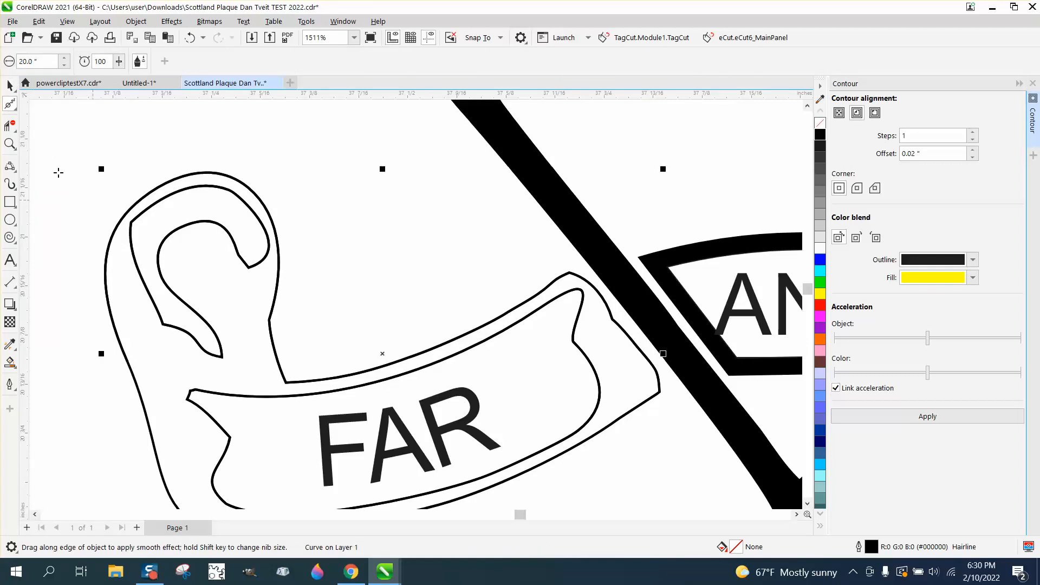
click(14, 107)
click(46, 102)
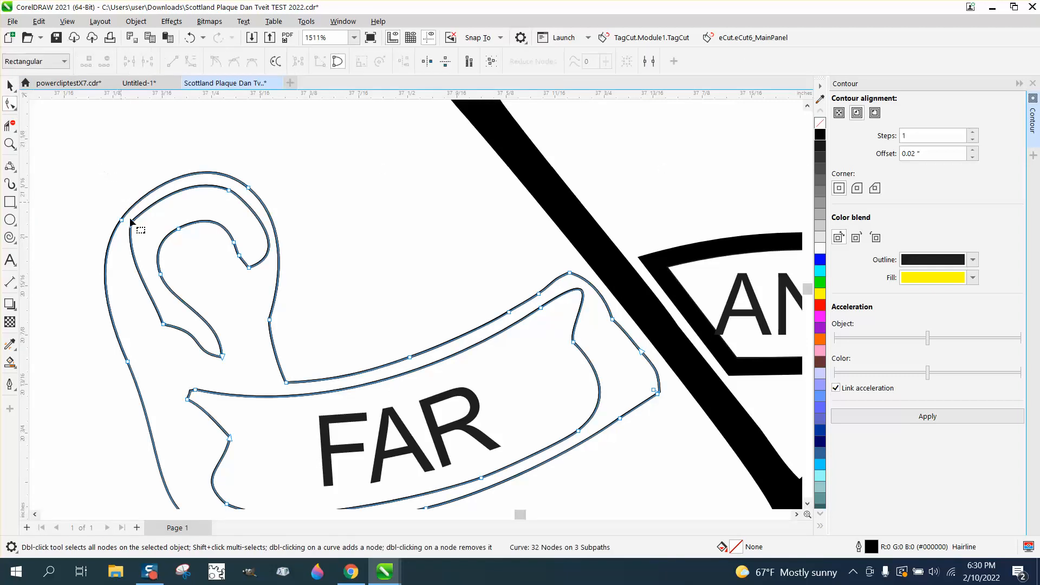
click(131, 223)
key(Delete)
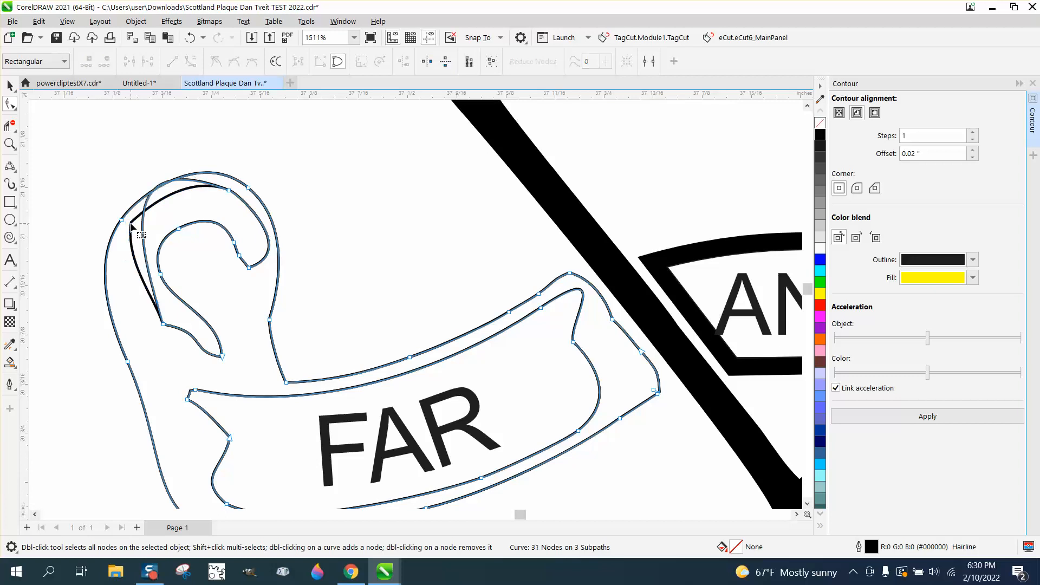
click(10, 84)
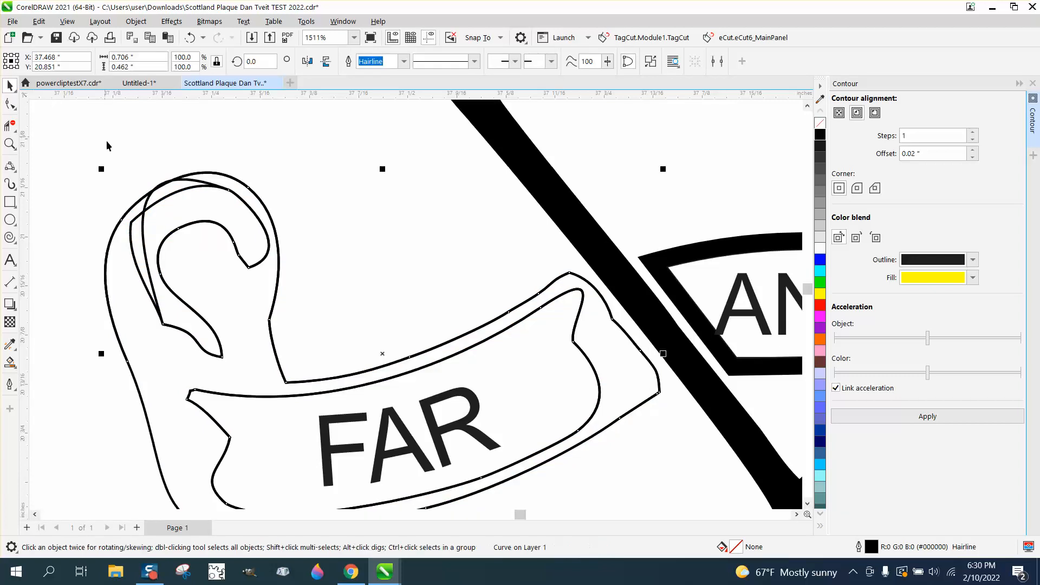
click(10, 104)
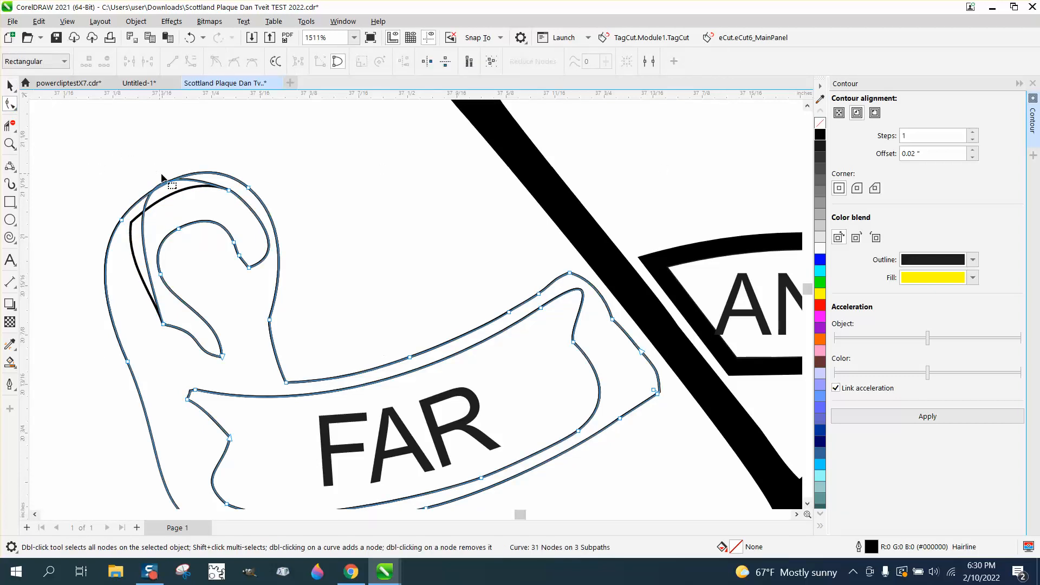
click(228, 191)
key(Delete)
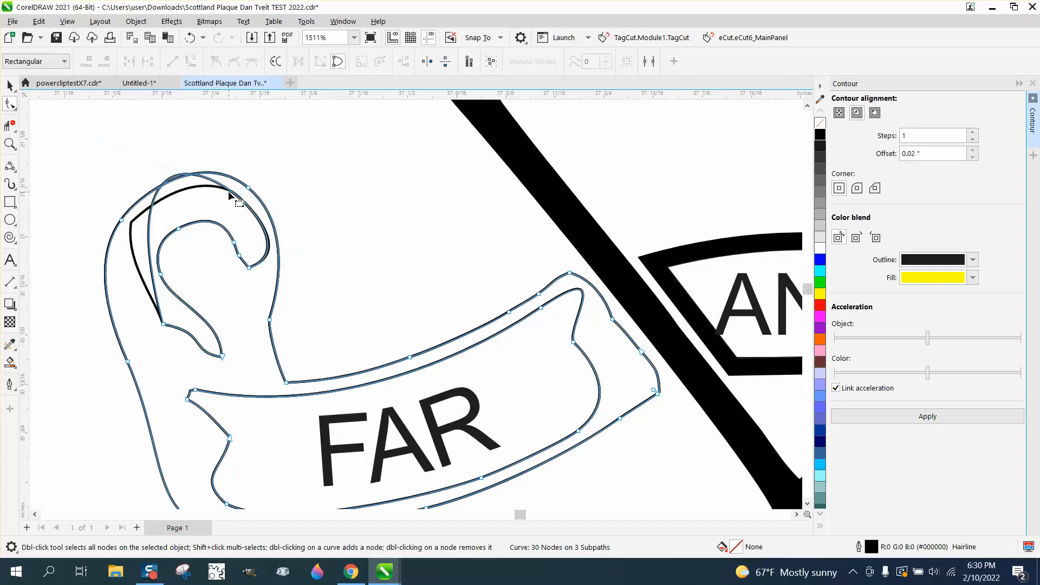
Step: Nudge the node-edited FAR banner outline 2 inches down, off the duplicate beneath it
click(9, 86)
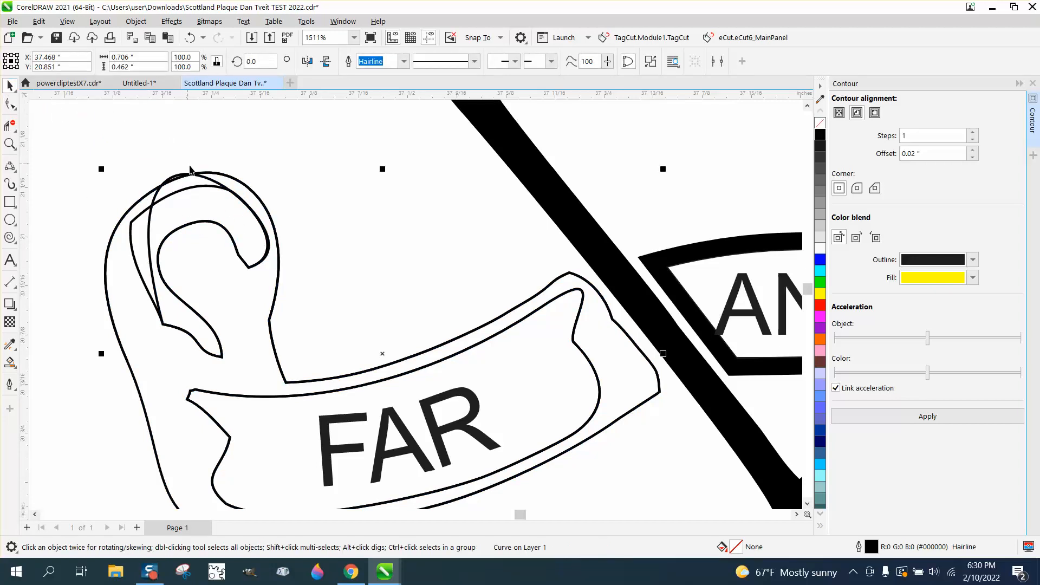
click(191, 167)
click(200, 177)
click(171, 166)
click(178, 176)
key(Down)
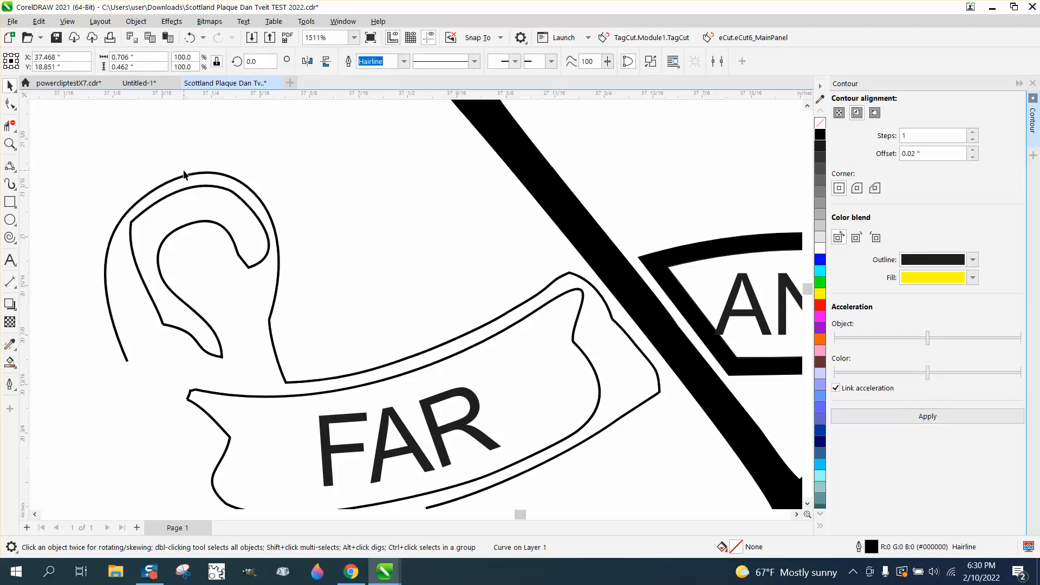
Step: Remove the inner curl from the scroll of the moved banner outline with virtual segment delete
scroll(184, 173, down, 5)
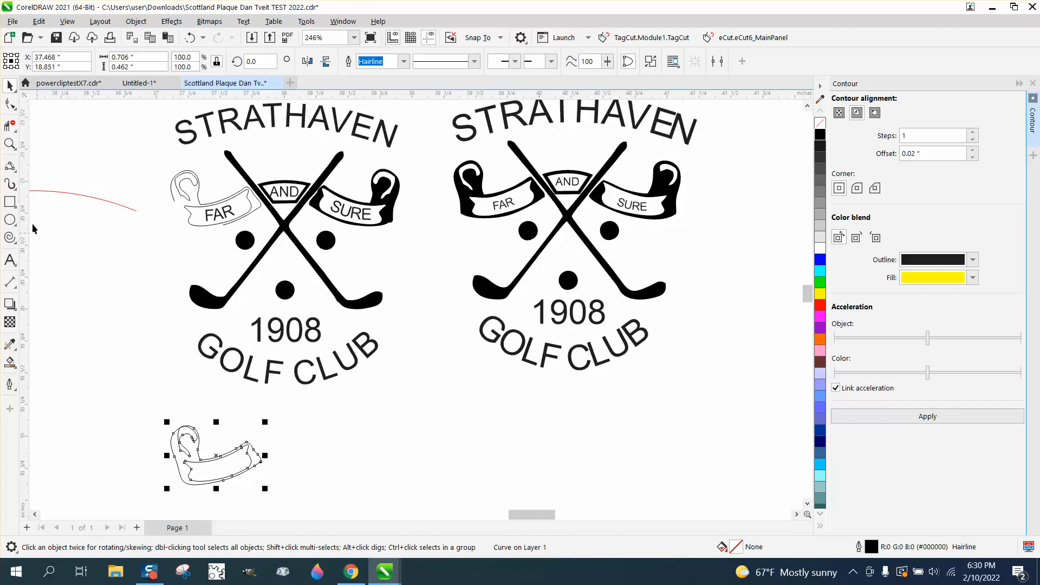
click(9, 144)
drag(132, 401, 312, 491)
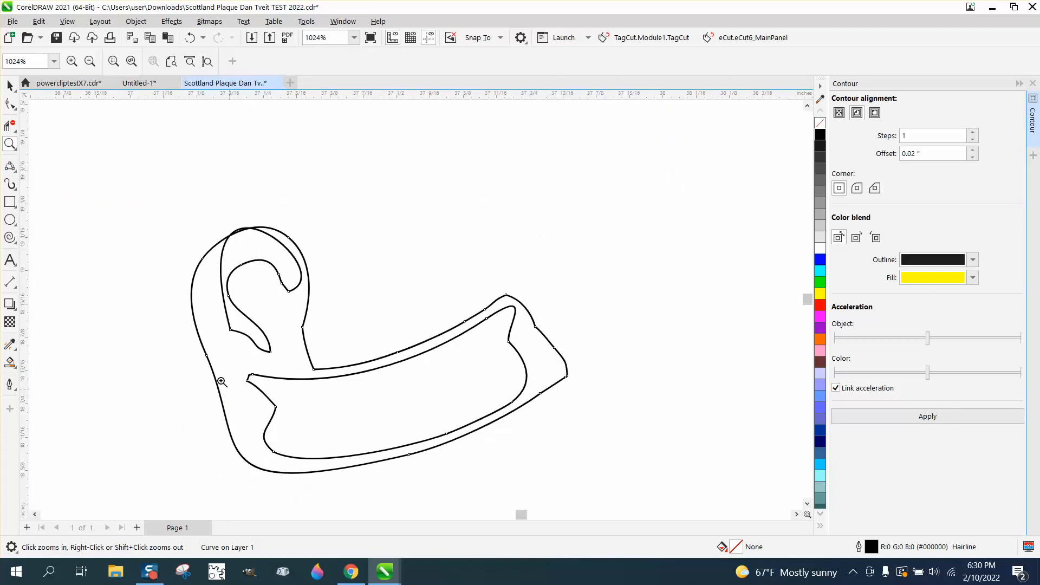
right_click(199, 288)
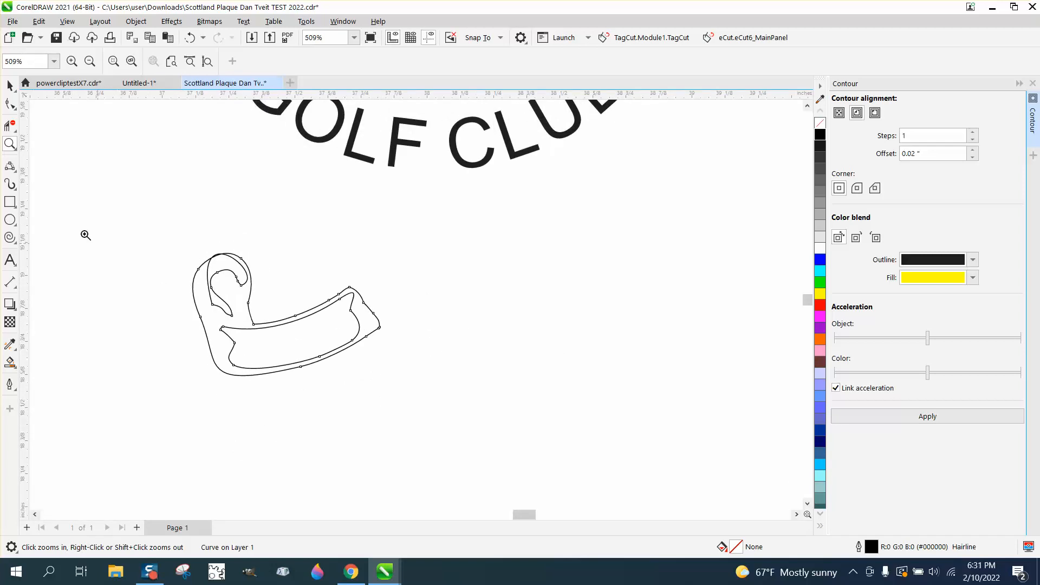
click(10, 126)
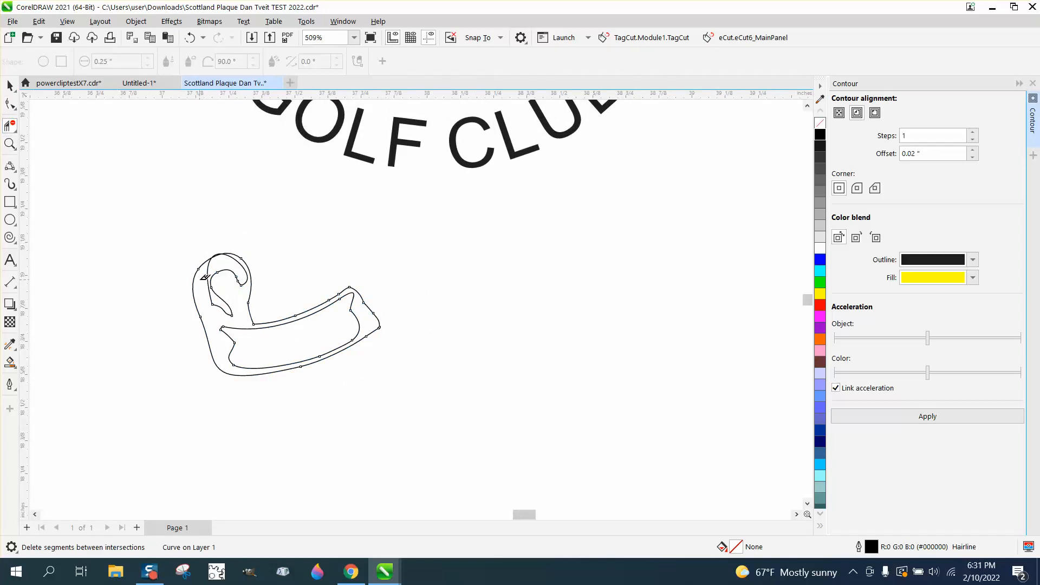
click(234, 276)
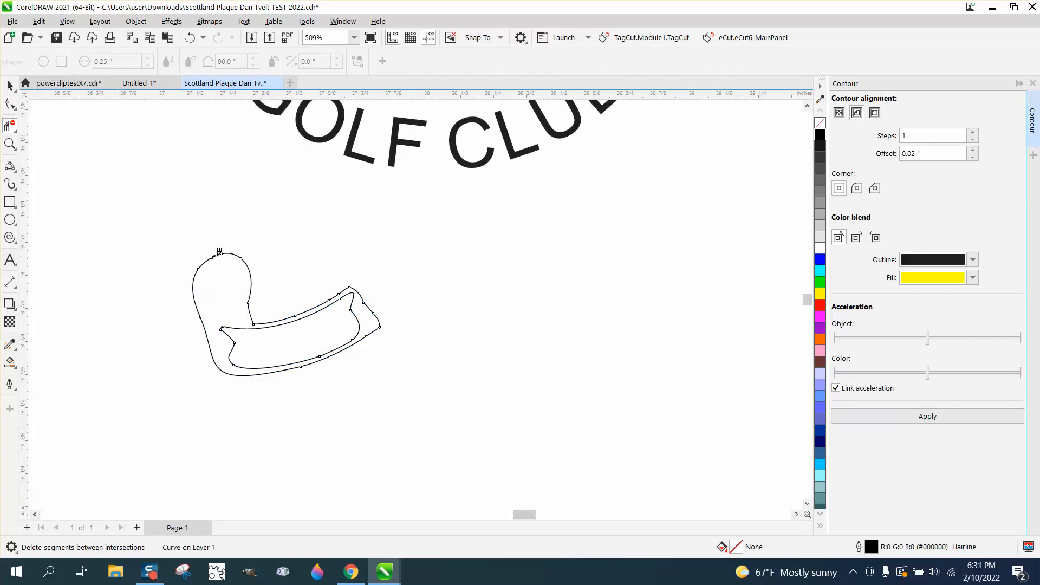
scroll(204, 271, down, 5)
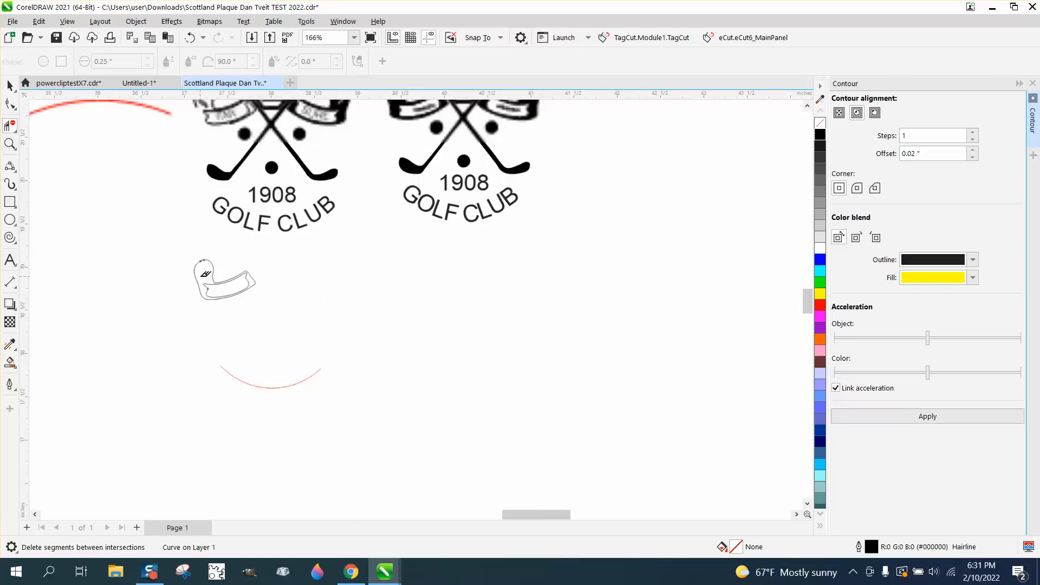
Step: Nudge the FAR banner outline 2 inches up, back into the emblem, and delete the overlapping bump segment atop its scroll
scroll(204, 271, down, 2)
key(Up)
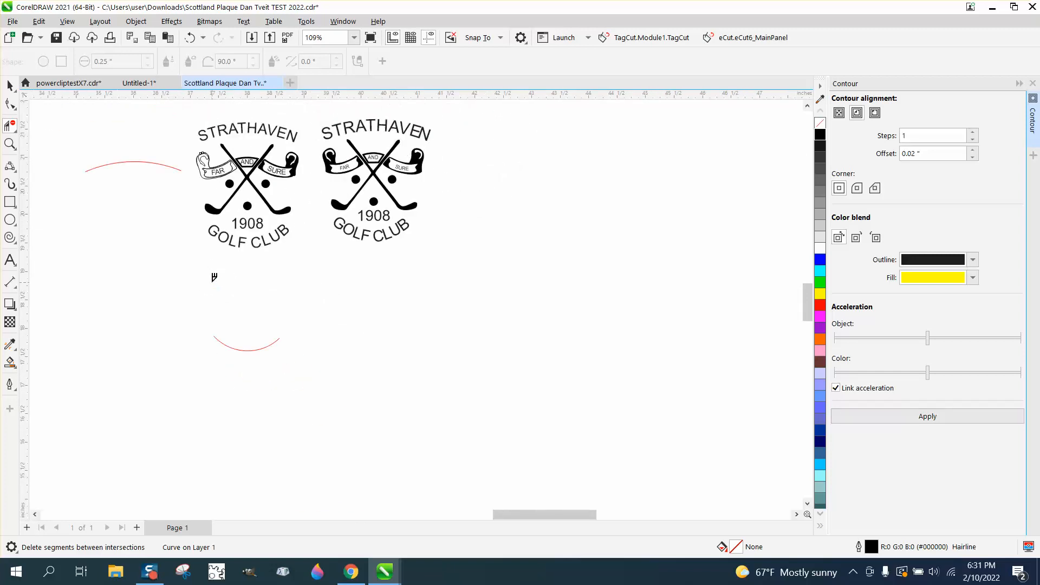
click(10, 144)
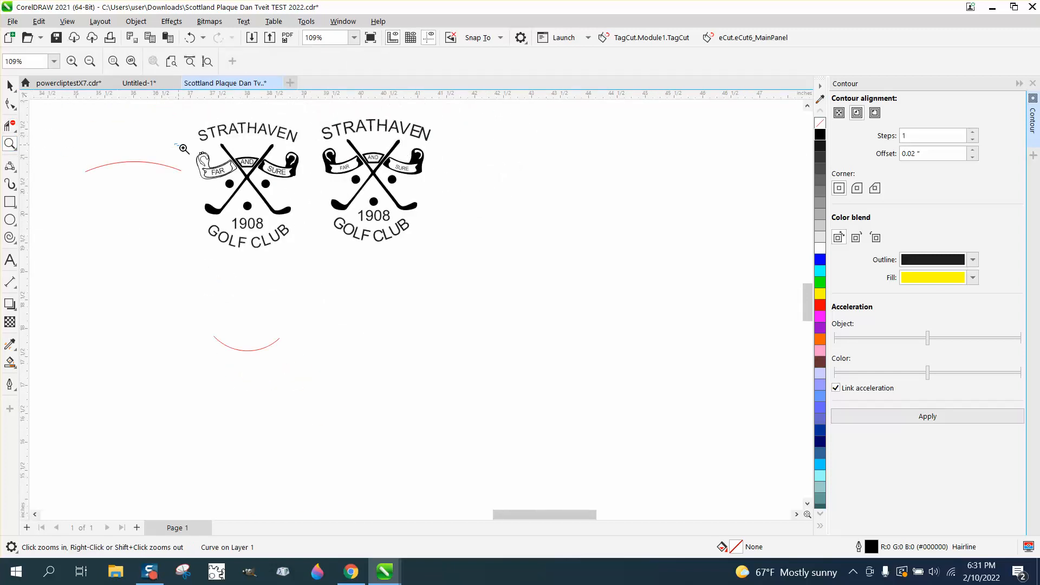
drag(186, 144, 310, 209)
drag(174, 173, 232, 205)
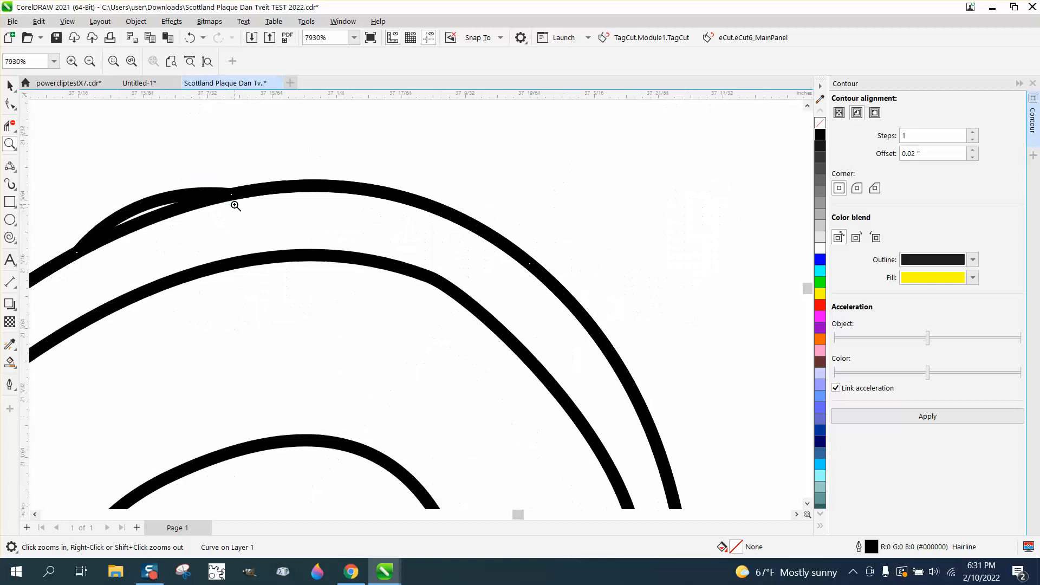
click(10, 125)
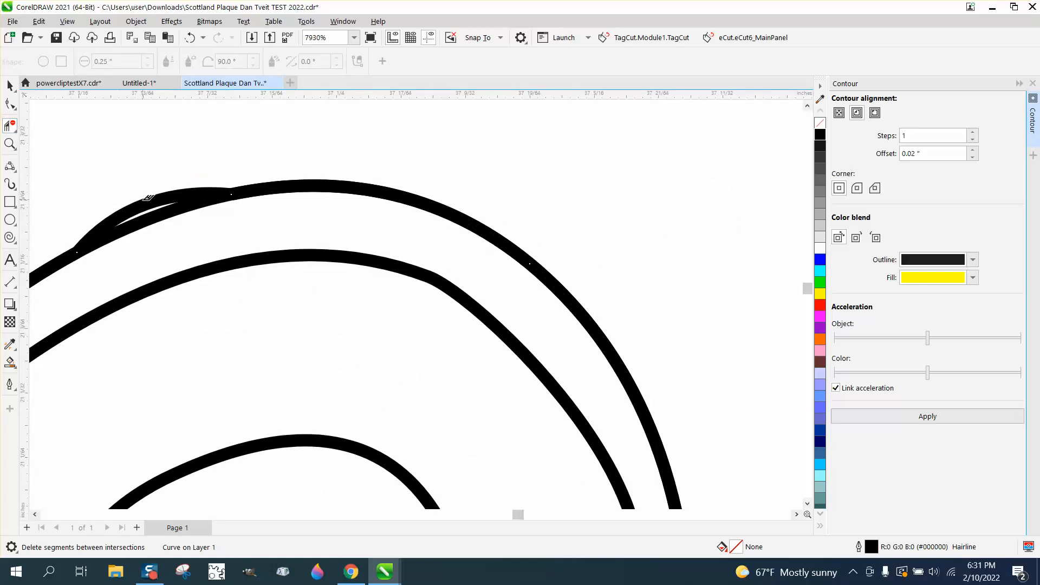
click(147, 199)
scroll(162, 183, down, 3)
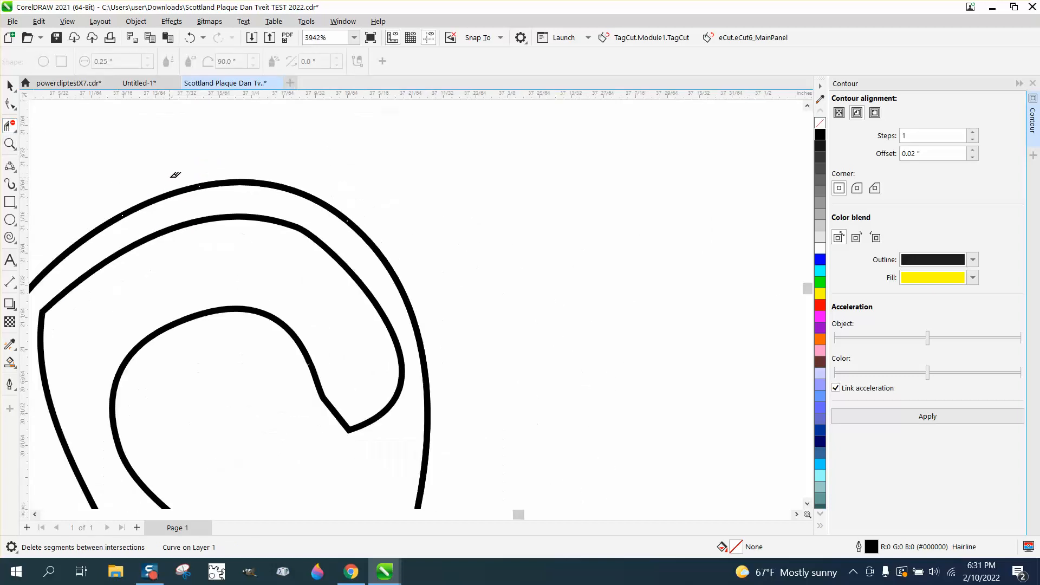
Step: Move the upper-left corner node of the FAR scroll's inner contour slightly inward and round its upper curve
click(11, 125)
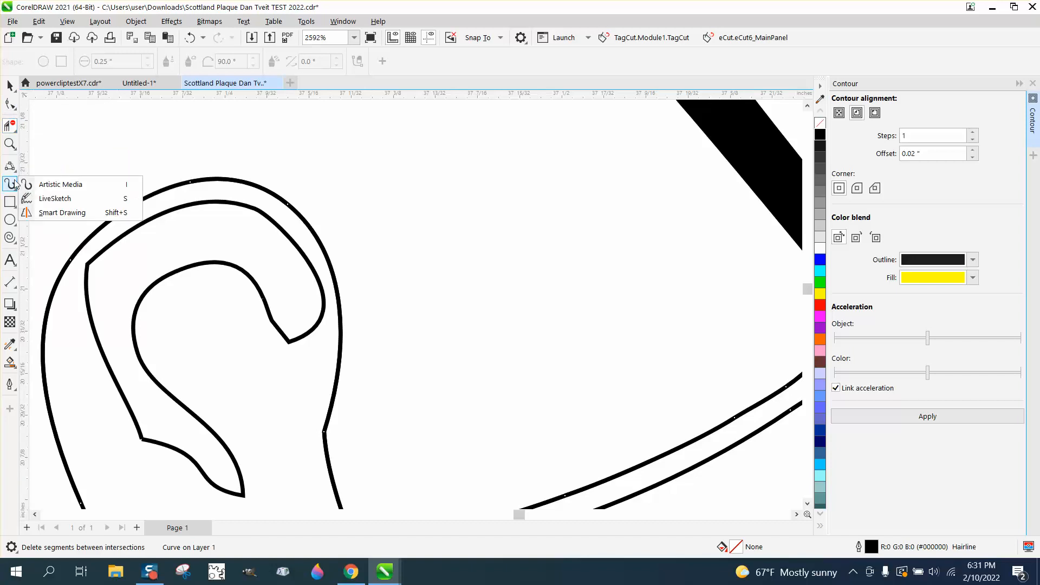
mouse_move(16, 113)
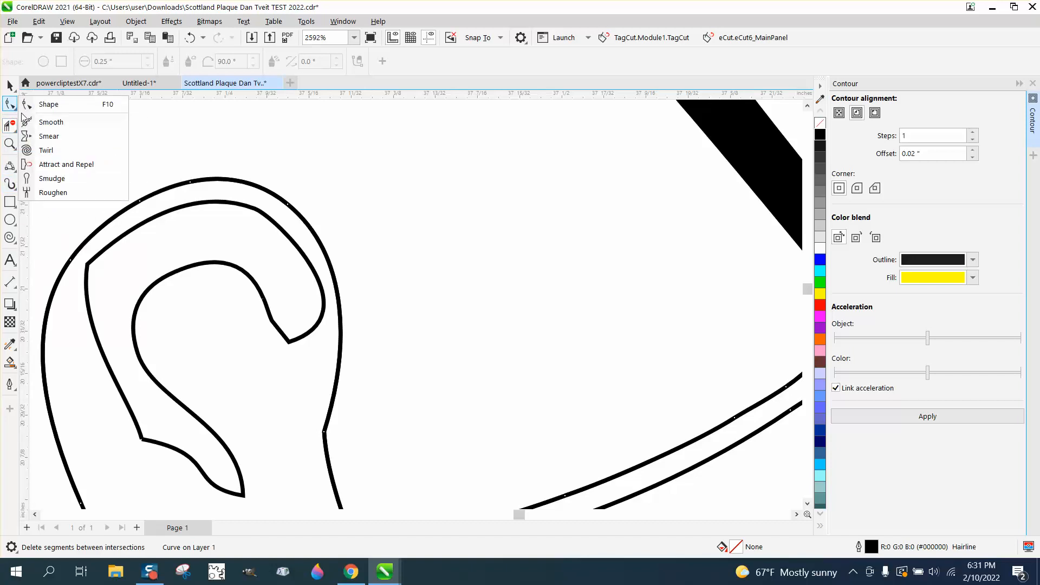
click(41, 103)
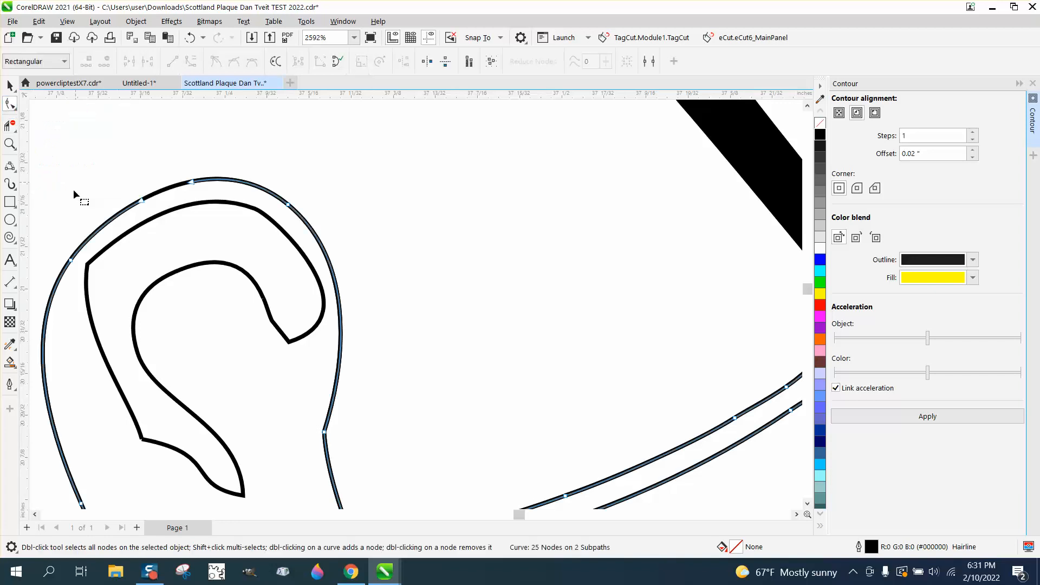
click(88, 265)
drag(88, 264, 98, 269)
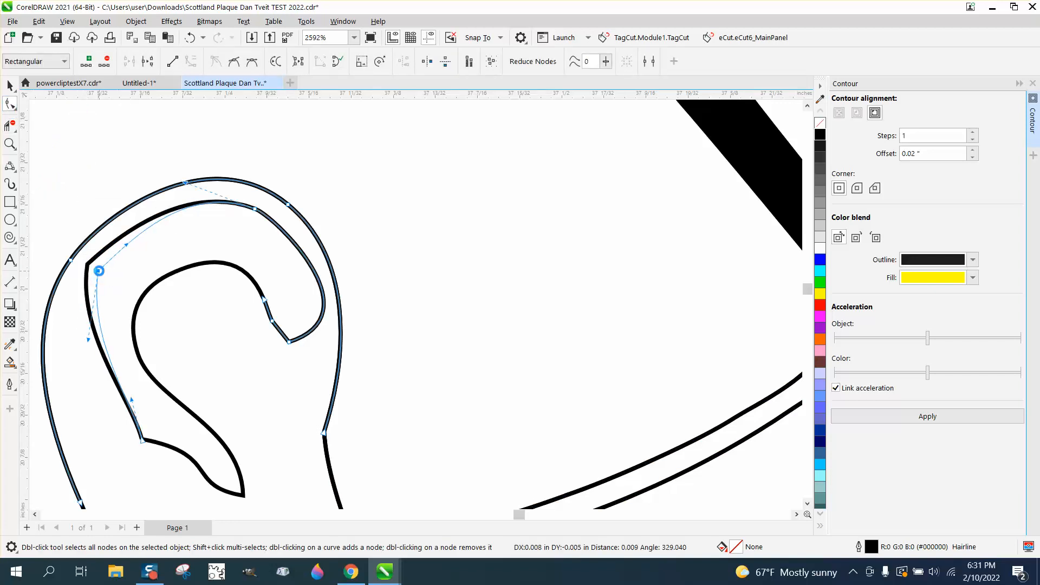
double_click(125, 247)
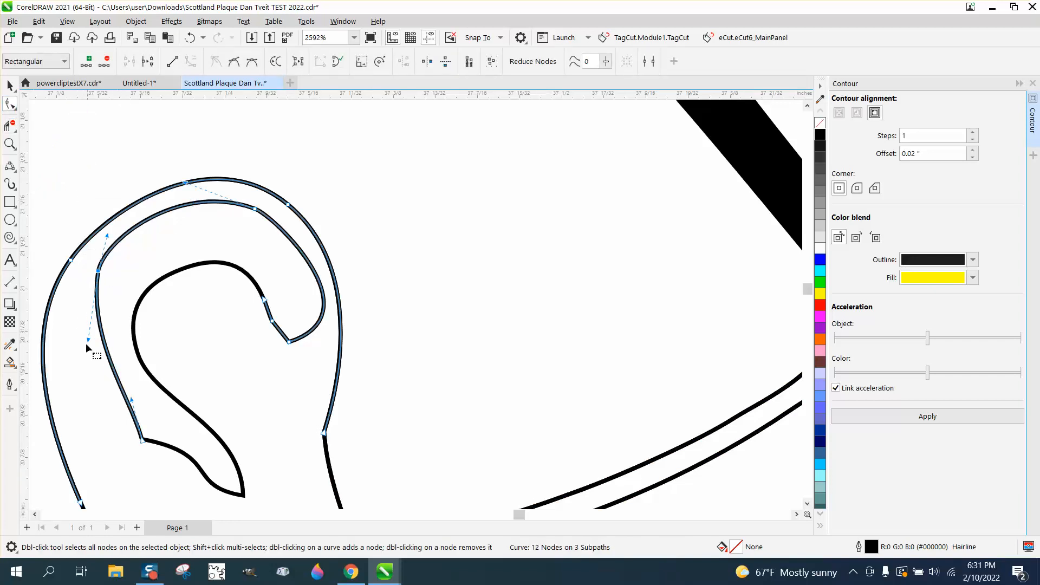
Step: Bow the left edge of the FAR scroll's inner contour outward into a smooth curve between its upper and lower nodes
drag(87, 339, 85, 343)
drag(131, 400, 119, 410)
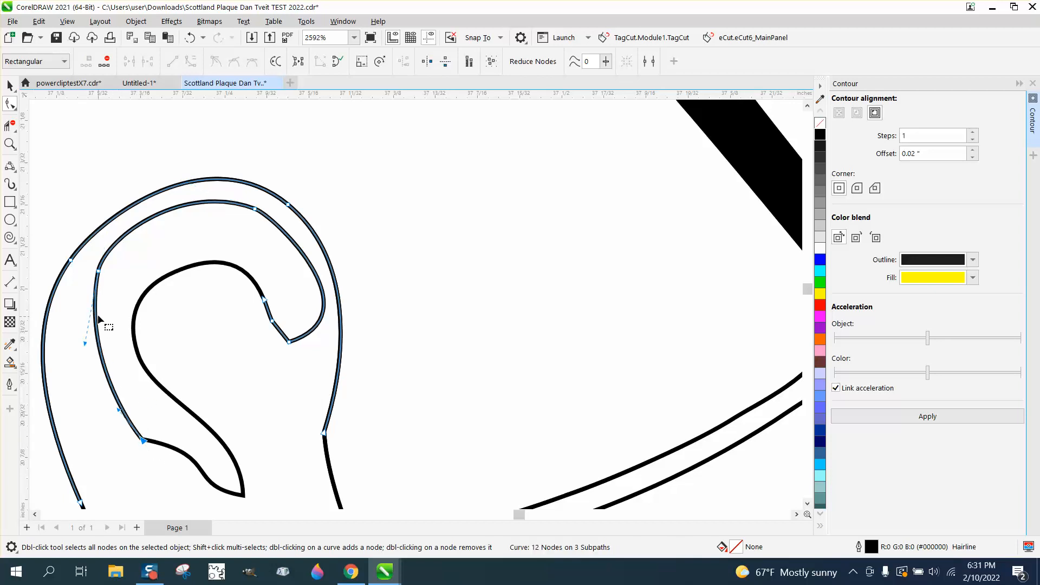
drag(85, 343, 77, 351)
drag(118, 410, 103, 418)
scroll(145, 336, down, 1)
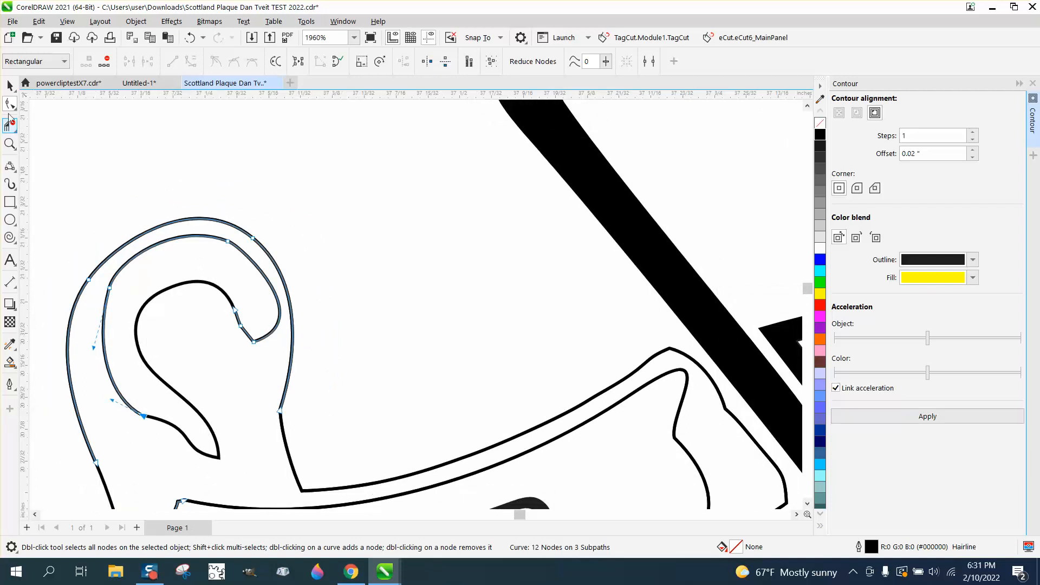
Step: Smart-fill the border region of the FAR banner and scroll with black and no outline
key(space)
click(10, 362)
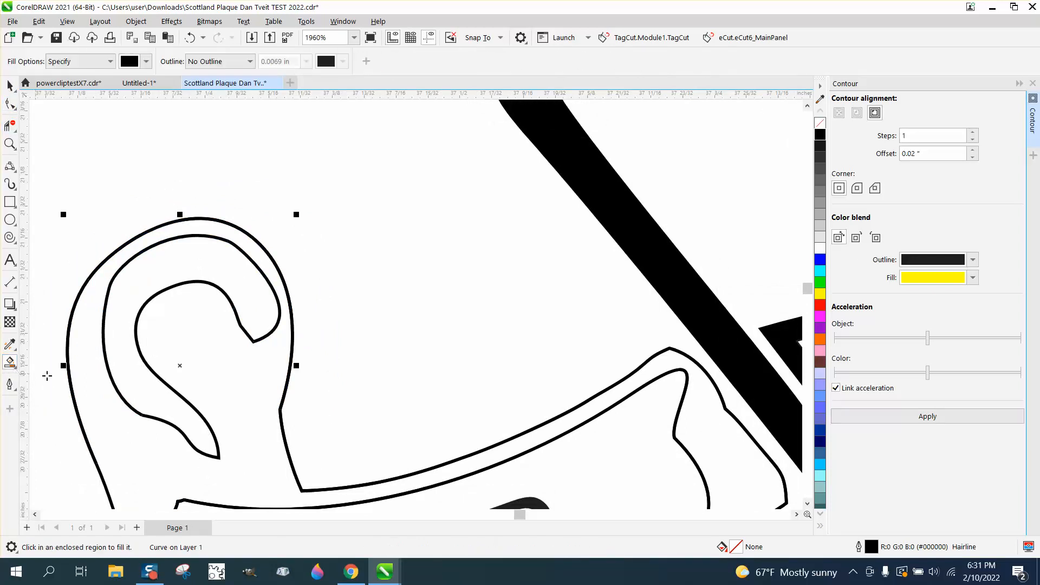
click(96, 389)
Step: Compare the cleaned-up emblem side by side with the other emblem on the page
scroll(96, 389, down, 5)
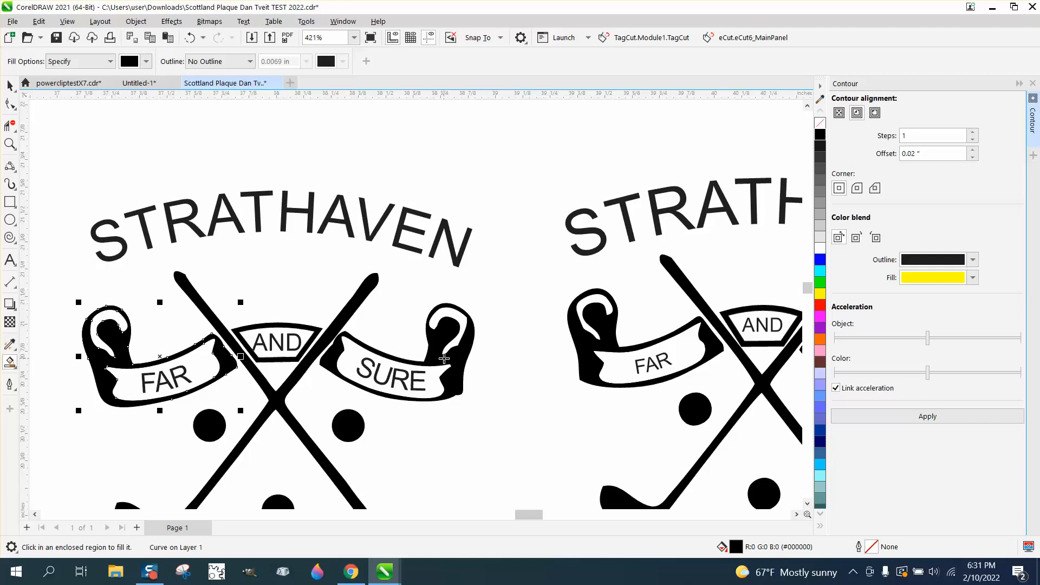
scroll(444, 359, down, 2)
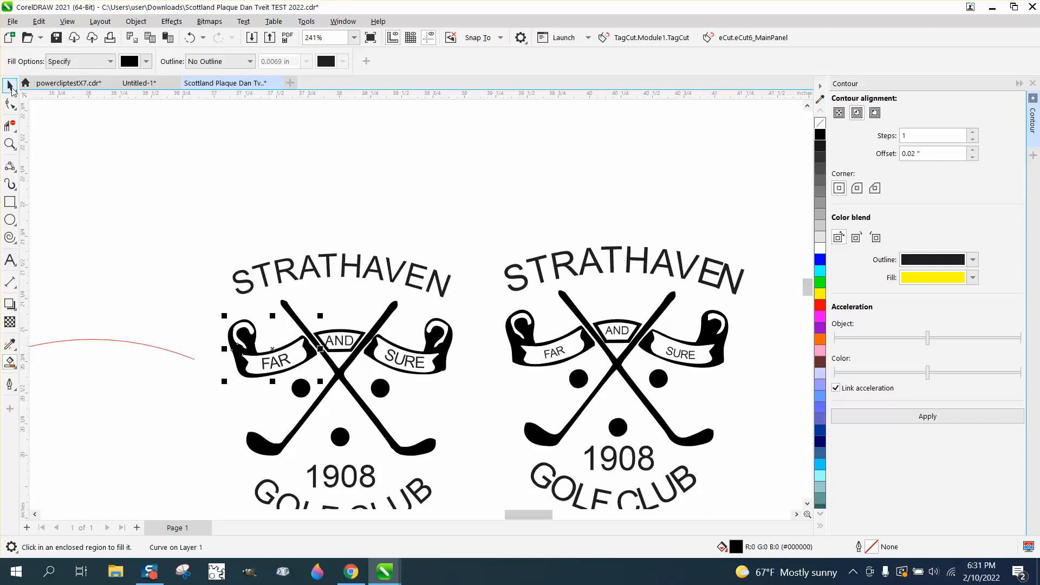
key(space)
scroll(215, 201, down, 1)
key(z)
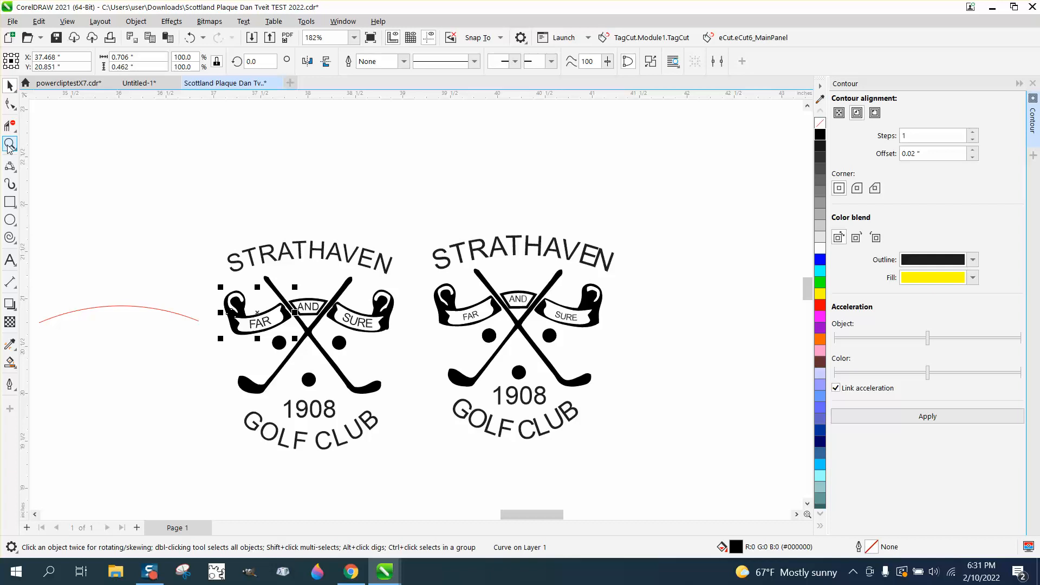
drag(168, 212, 563, 410)
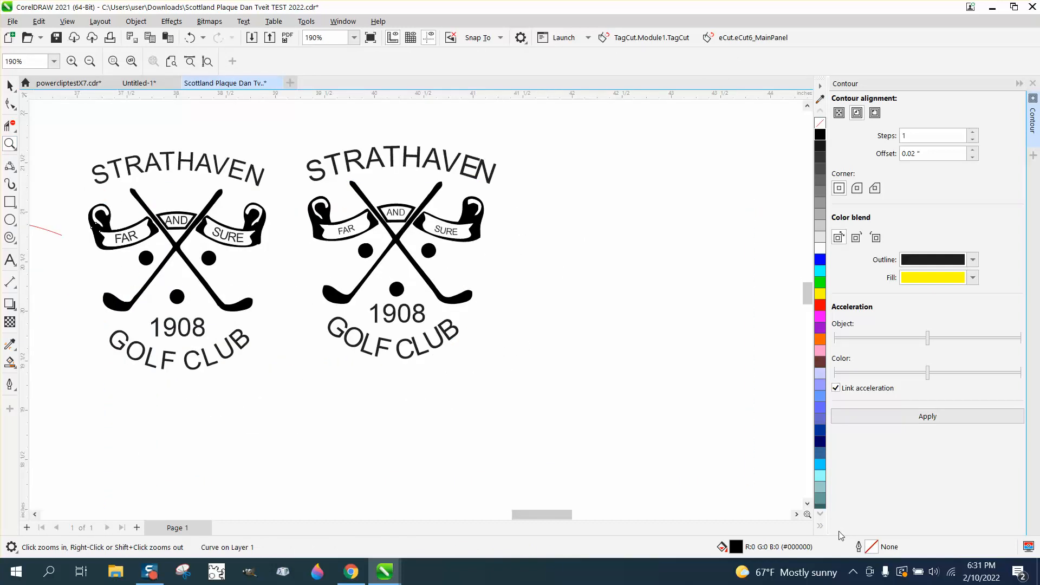